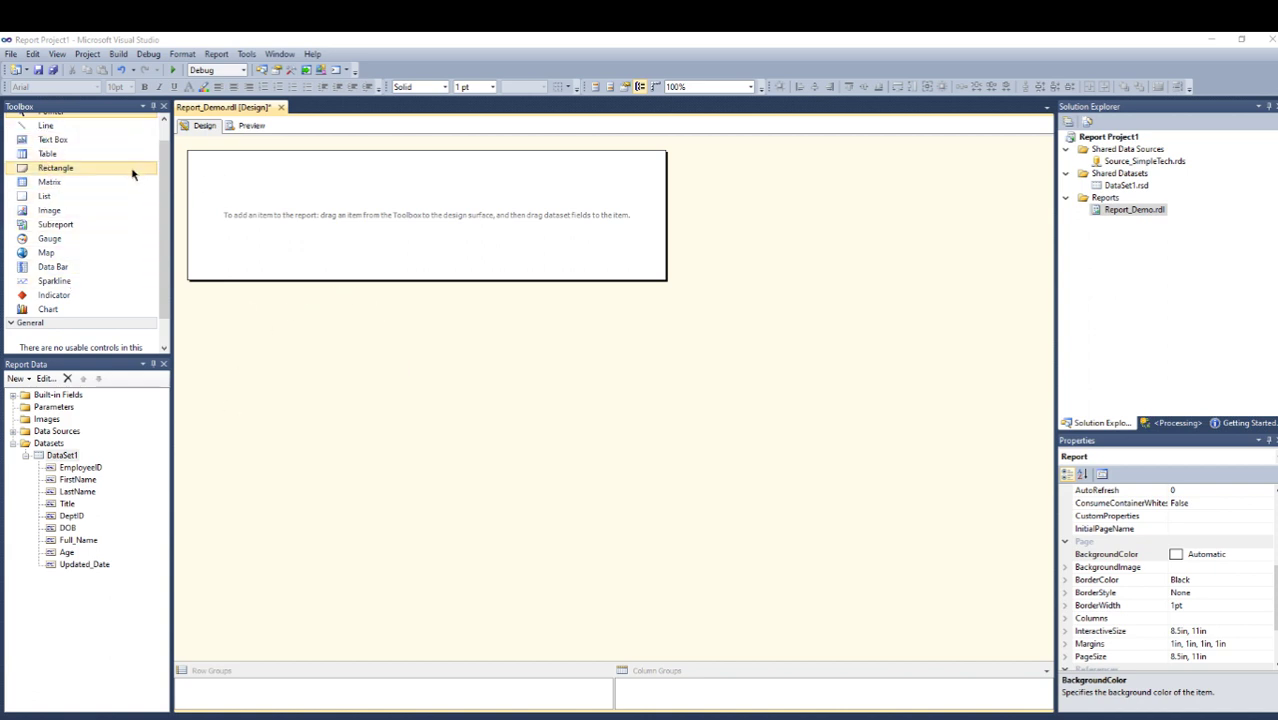
Step: Insert an empty table (Tablix2) with Header and Data rows into the Report_Demo.rdl body
scroll(163, 165, "up", 1)
left_click(40, 135)
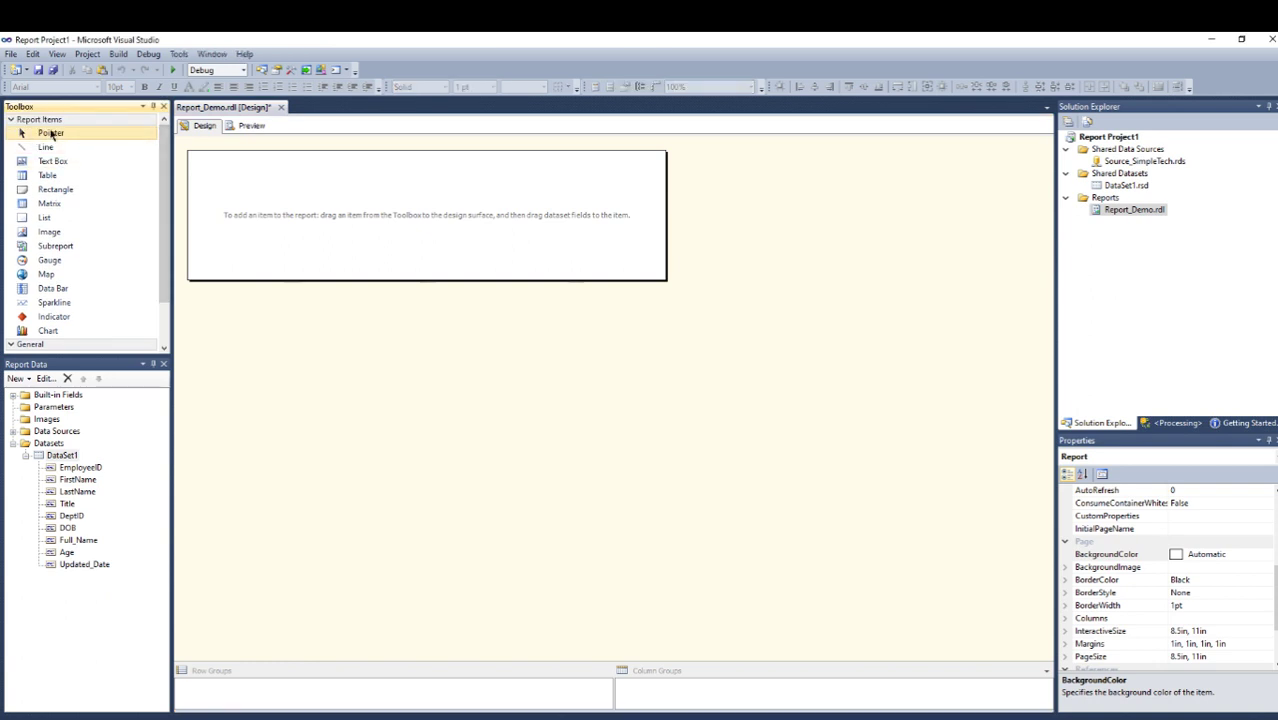
left_click(55, 54)
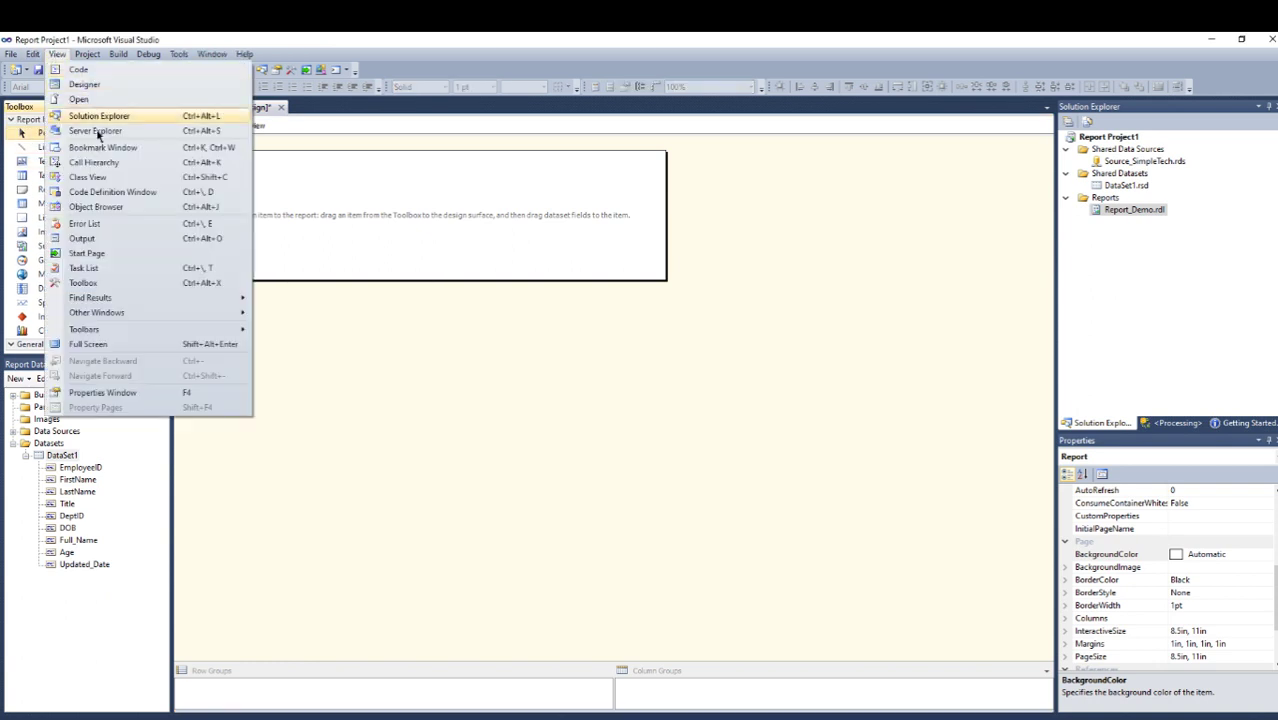
mouse_move(130, 298)
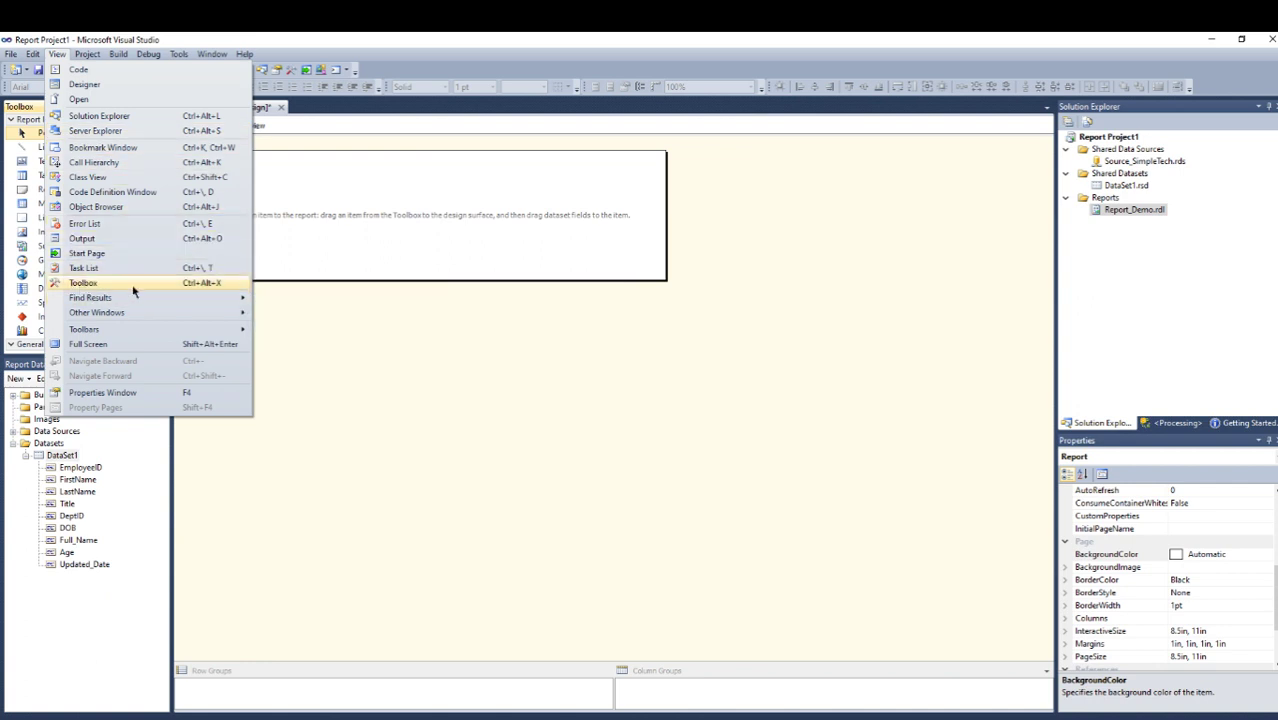
left_click(385, 235)
right_click(327, 179)
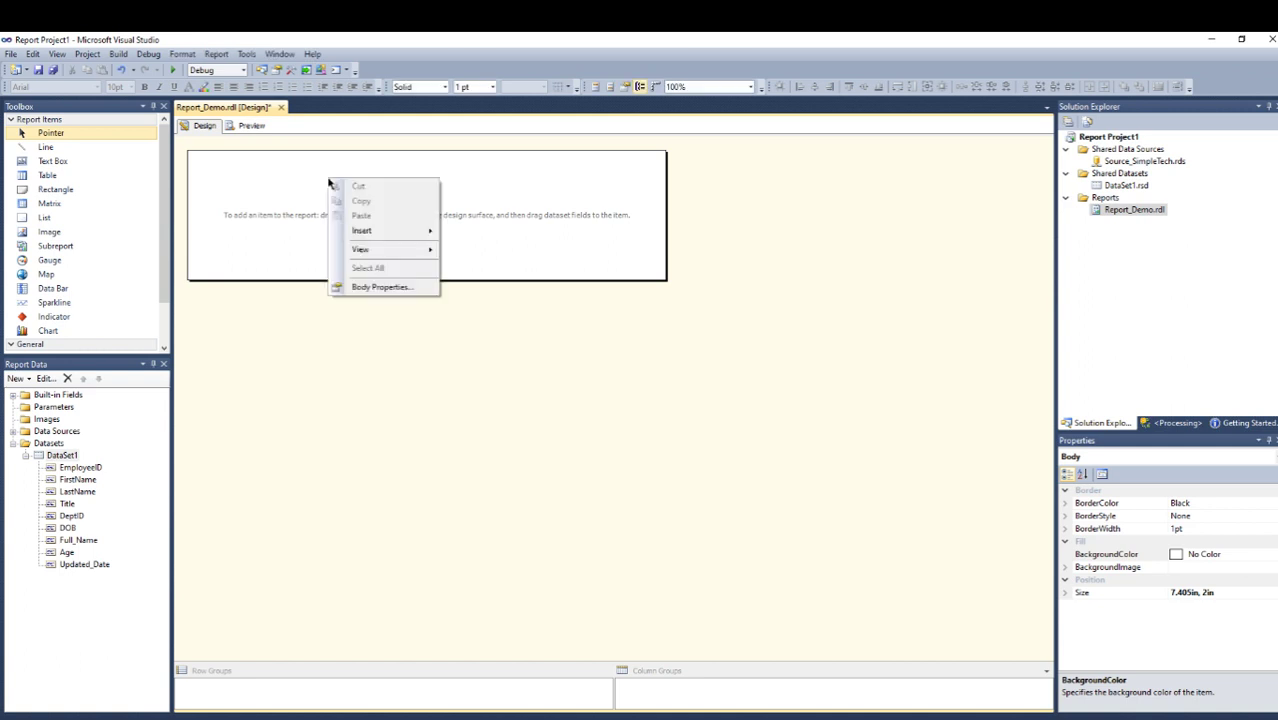
mouse_move(422, 231)
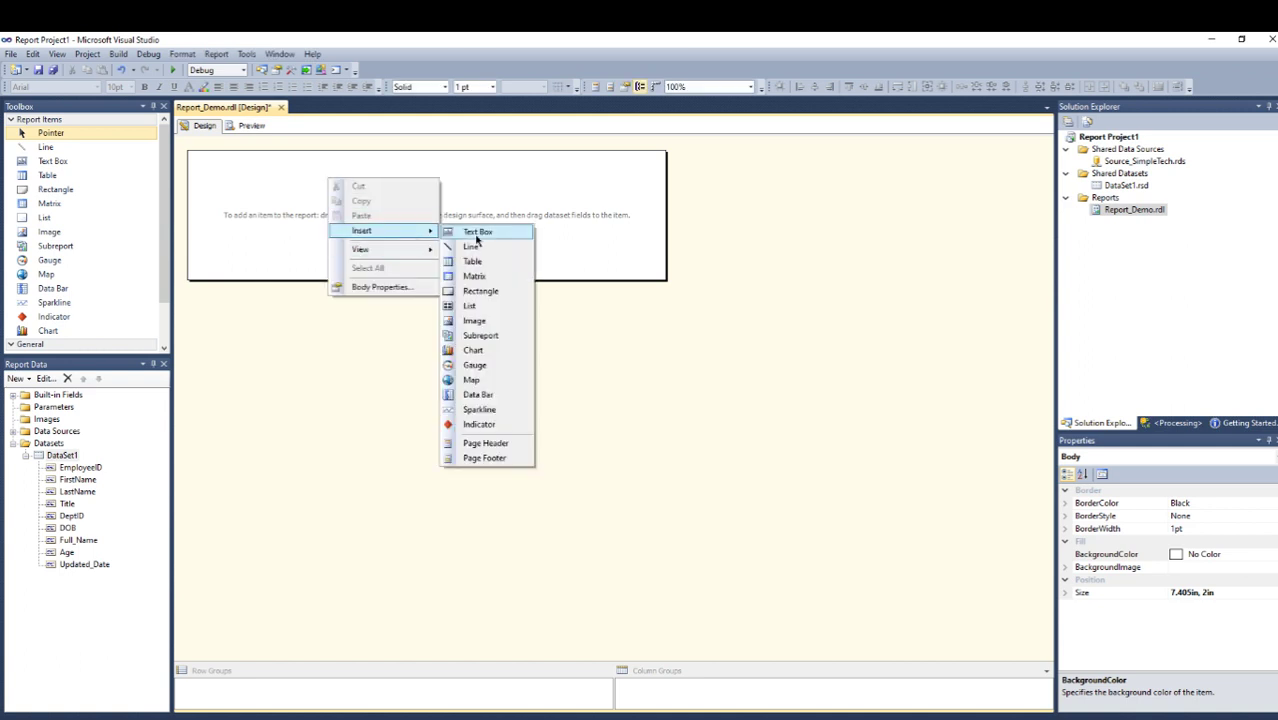
left_click(484, 263)
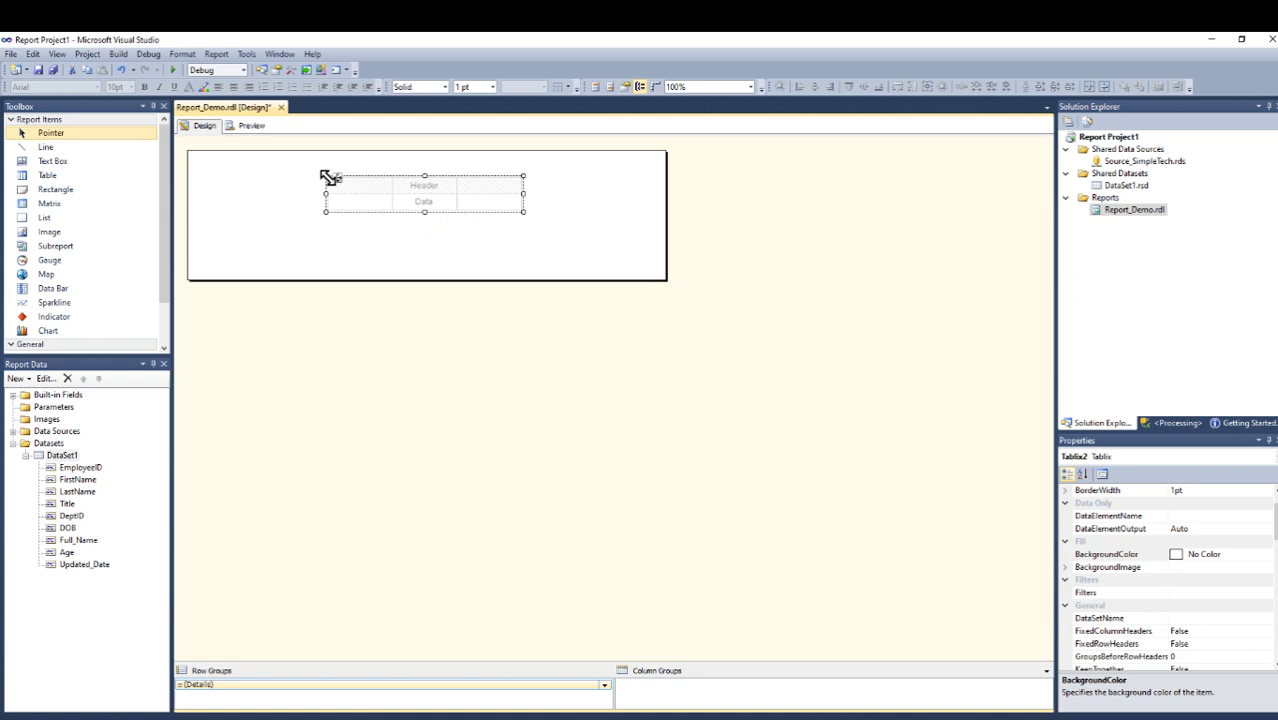
Step: Shift the table left in the body, then inspect DataSet1's query and cancel without changes
left_click_drag(328, 180, 262, 198)
left_click(290, 234)
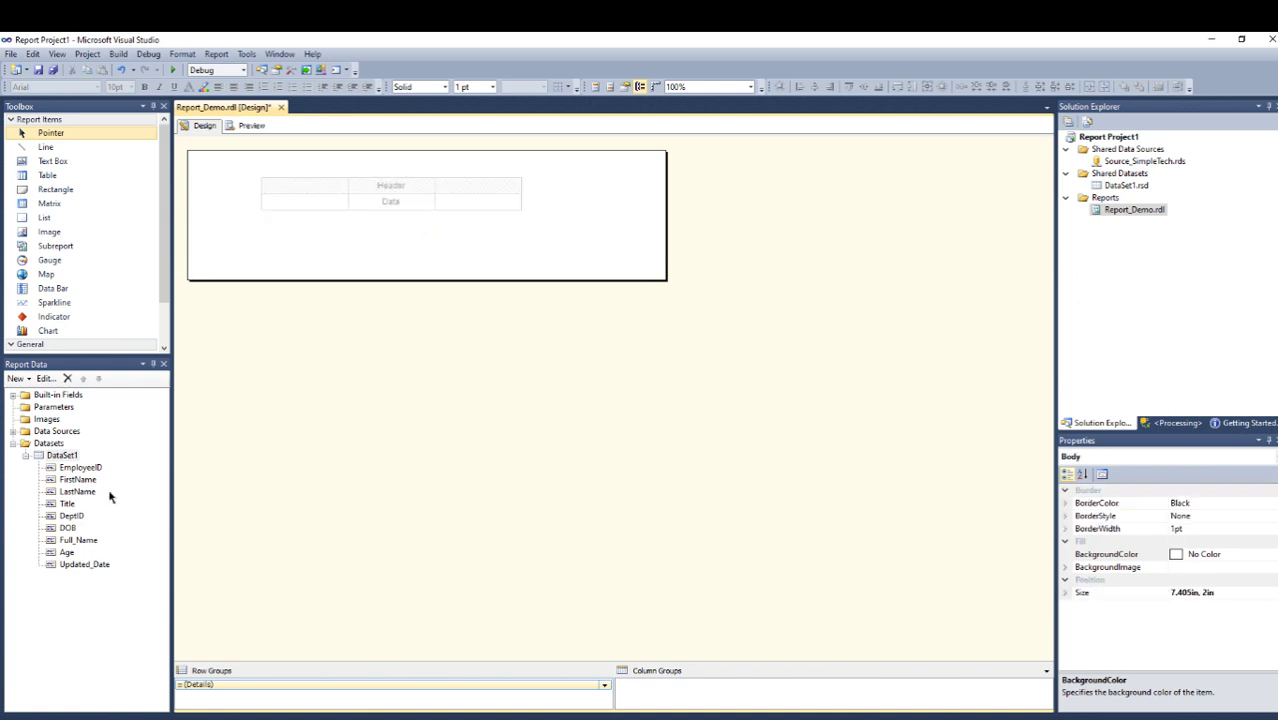
left_click(56, 456)
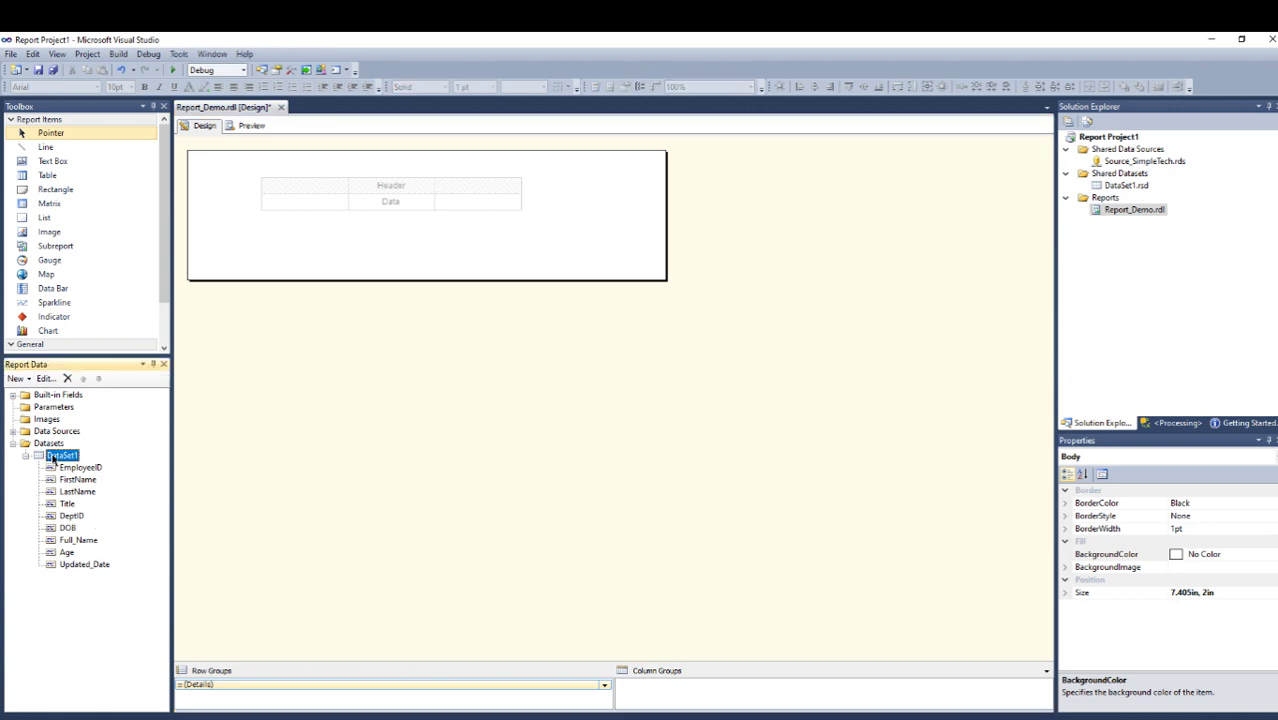
right_click(44, 447)
right_click(42, 457)
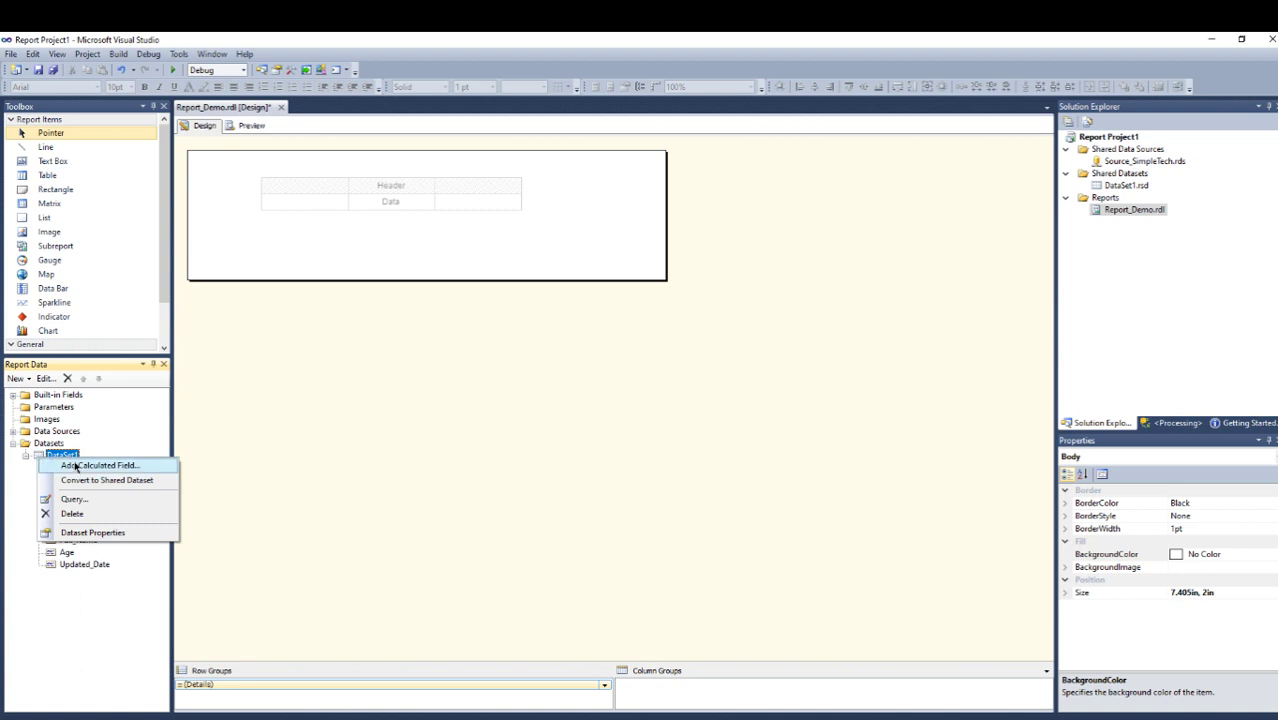
left_click(105, 532)
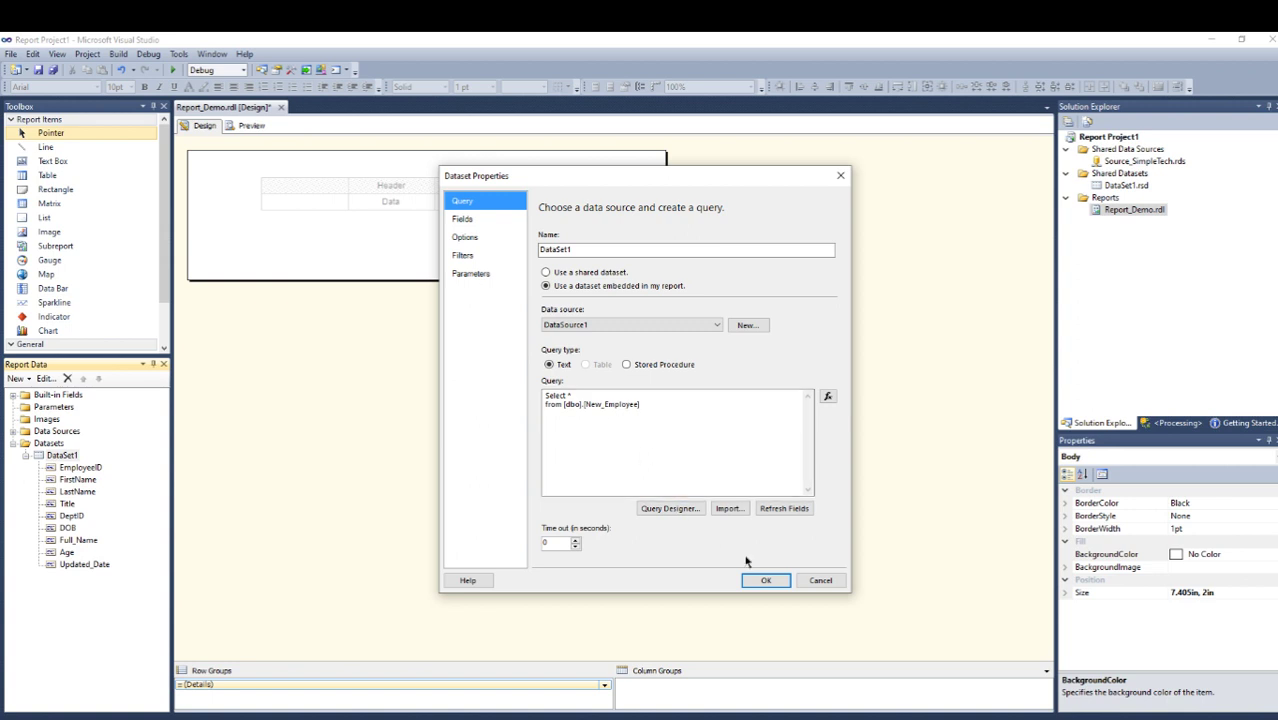
left_click(818, 582)
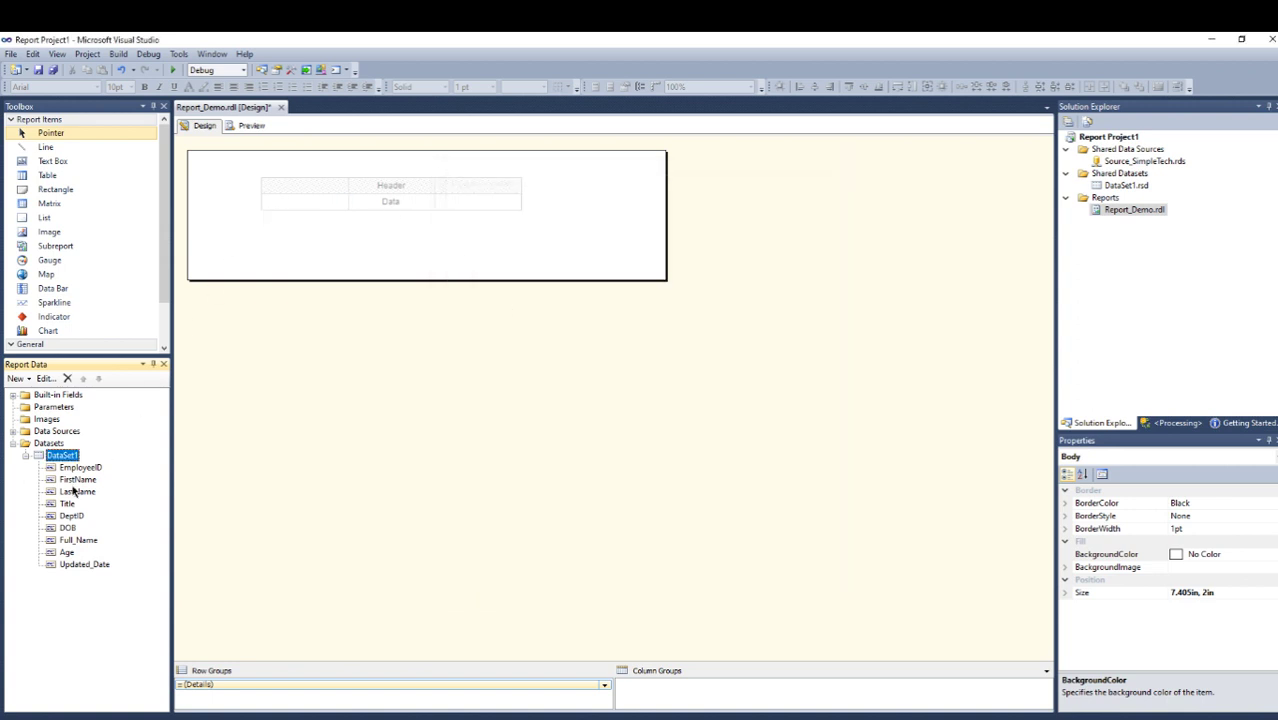
Step: Fill the table columns with DeptID, FirstName, LastName and Age, then select the header row
left_click_drag(64, 480, 298, 204)
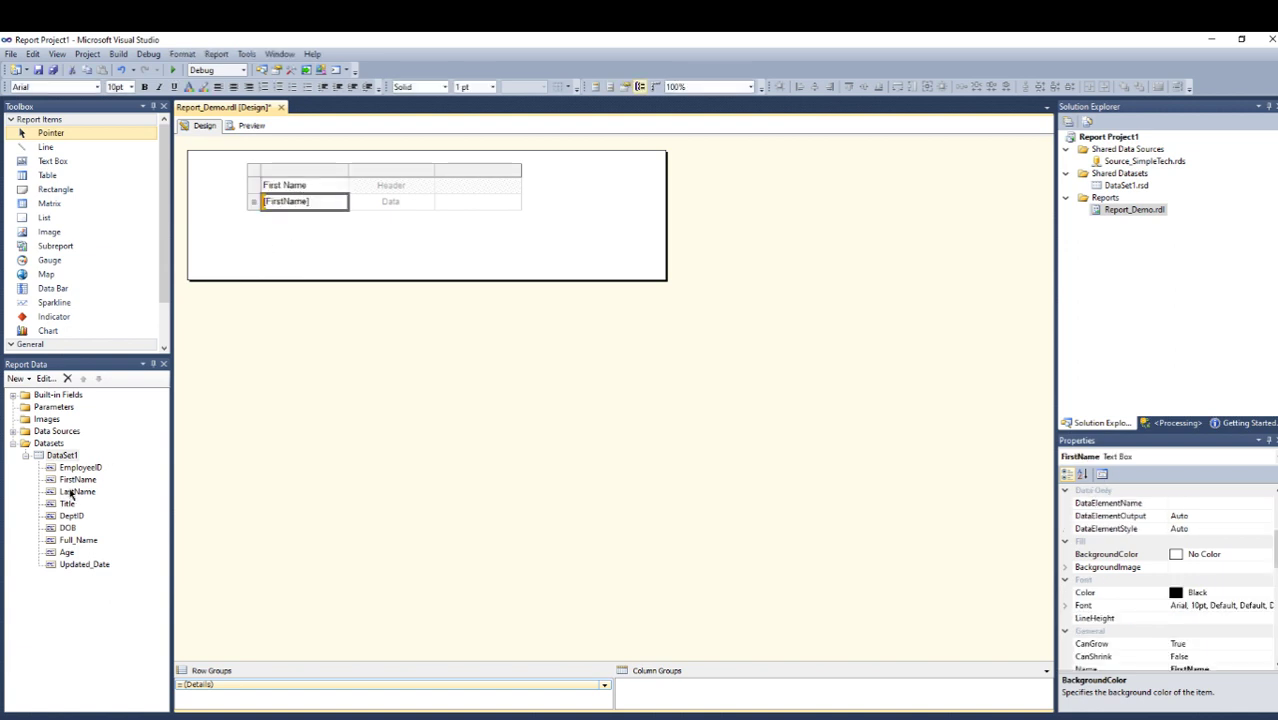
left_click_drag(70, 492, 395, 215)
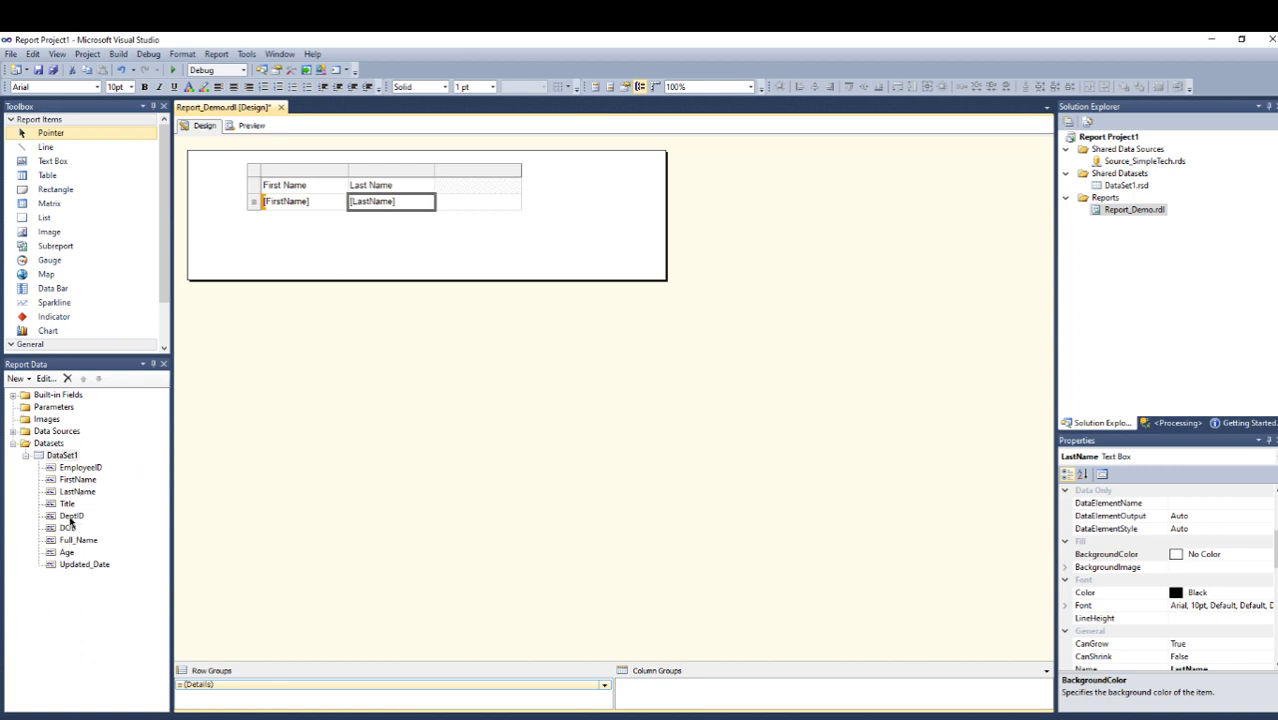
left_click_drag(70, 521, 274, 207)
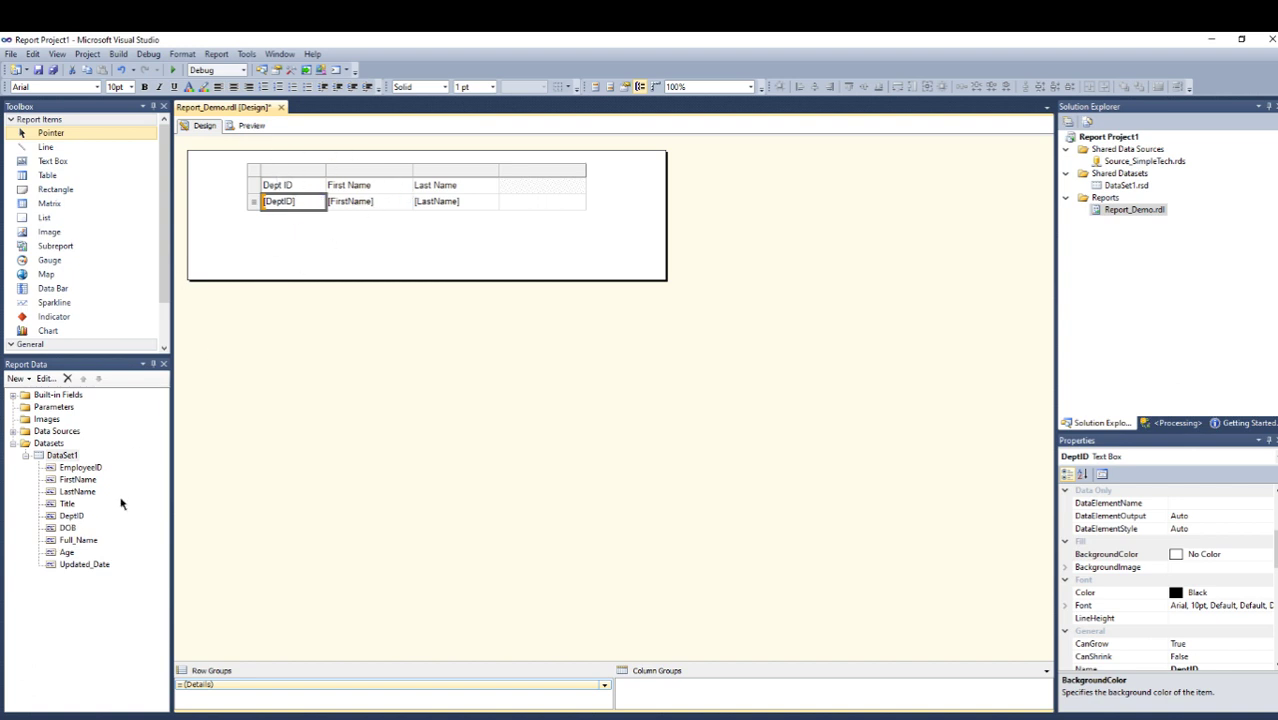
left_click_drag(66, 554, 522, 218)
left_click(494, 244)
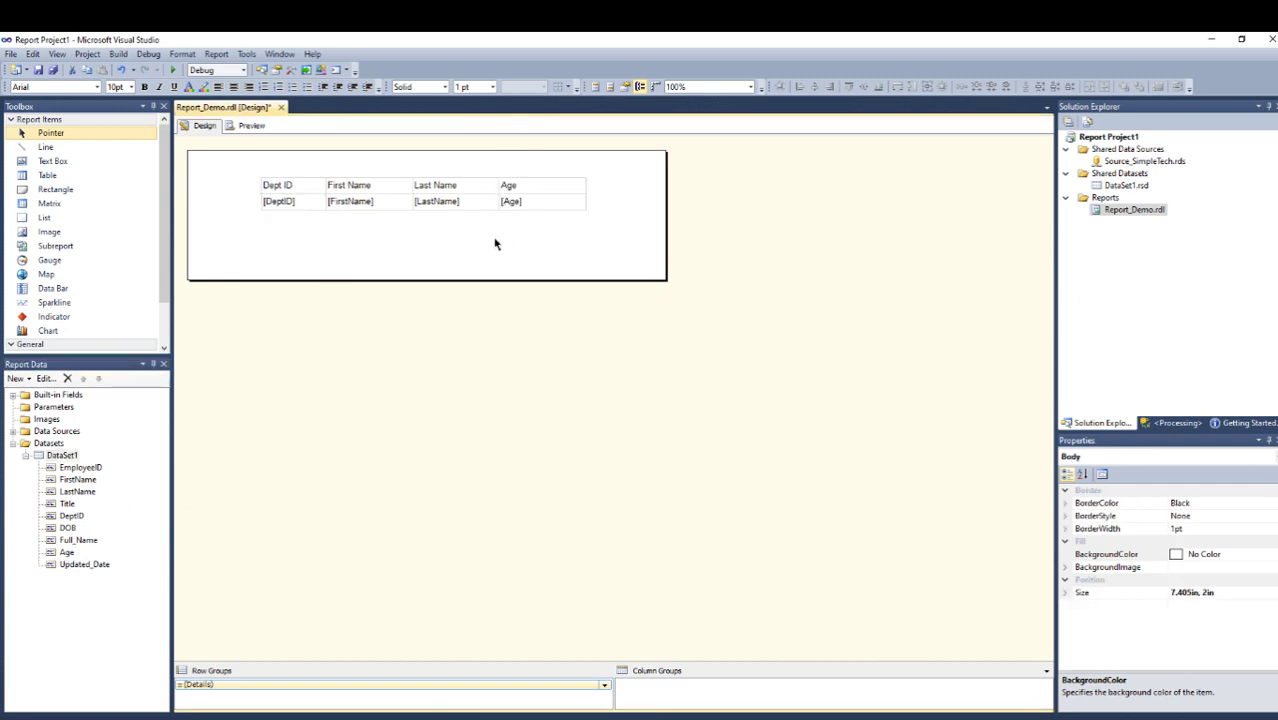
left_click(290, 185)
left_click(253, 186)
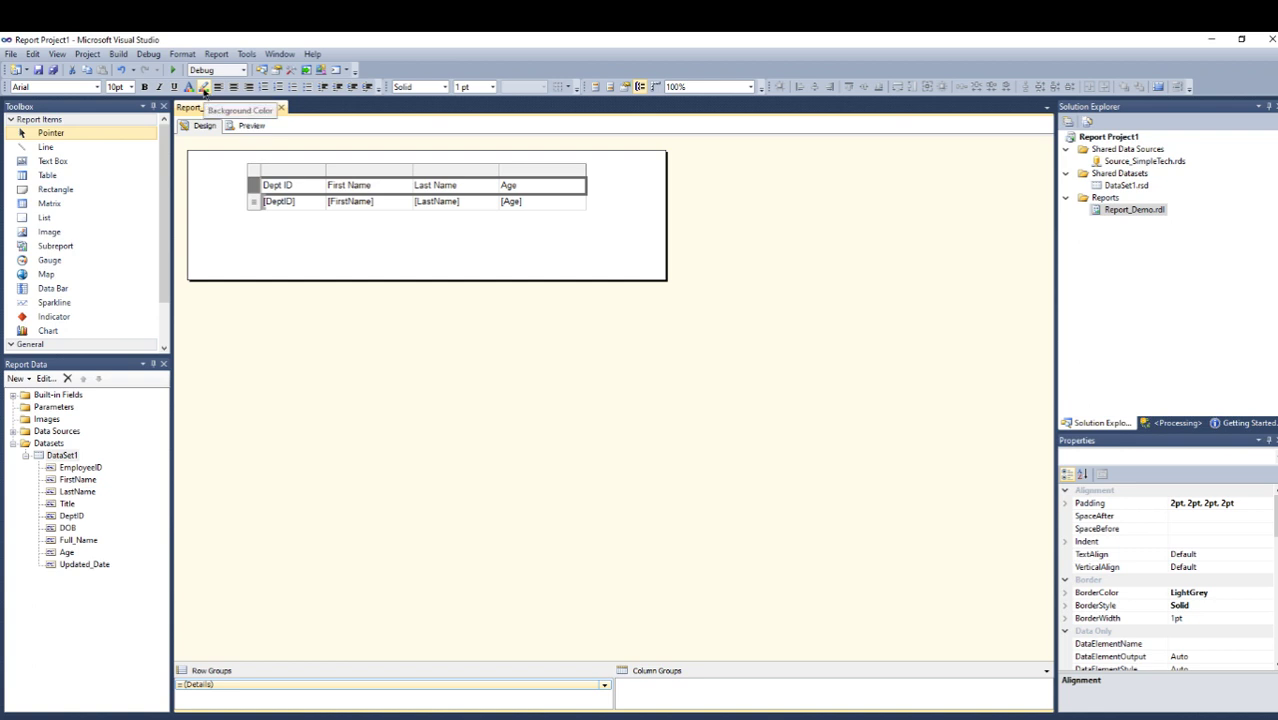
Step: Give the header row a dark red background with bold, centred white text, then preview the report
left_click(204, 88)
left_click(601, 365)
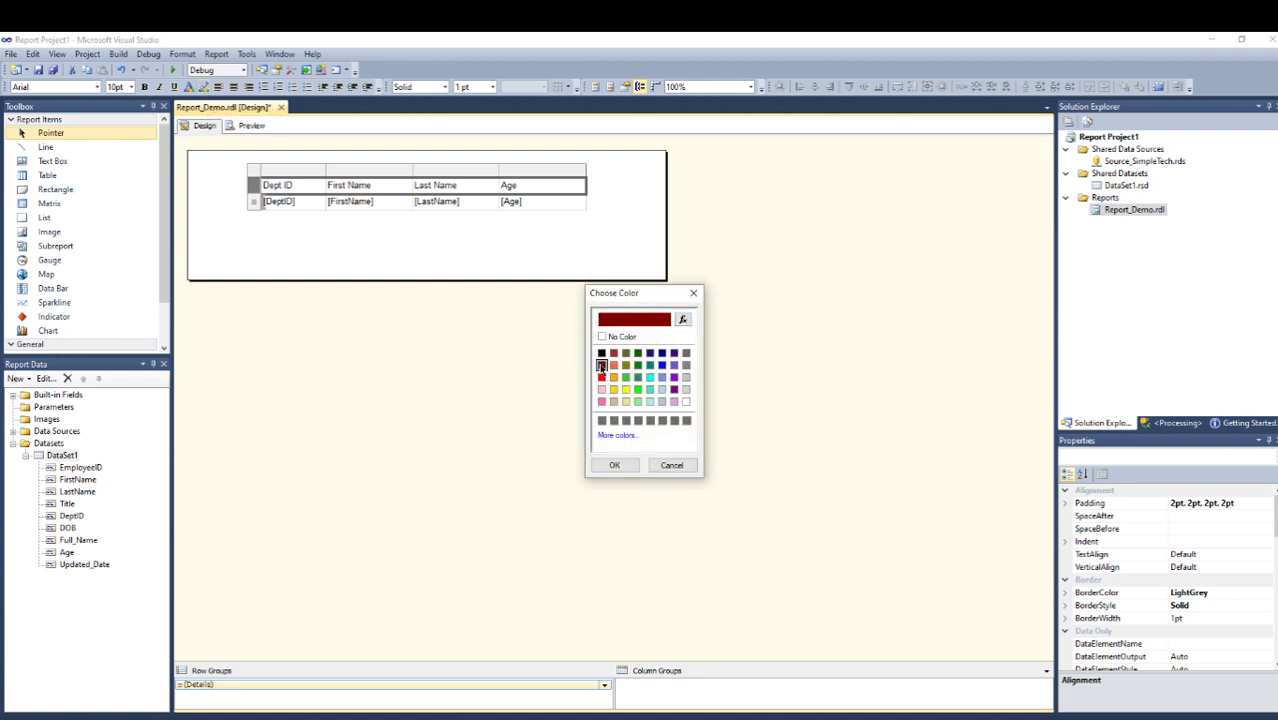
left_click(614, 466)
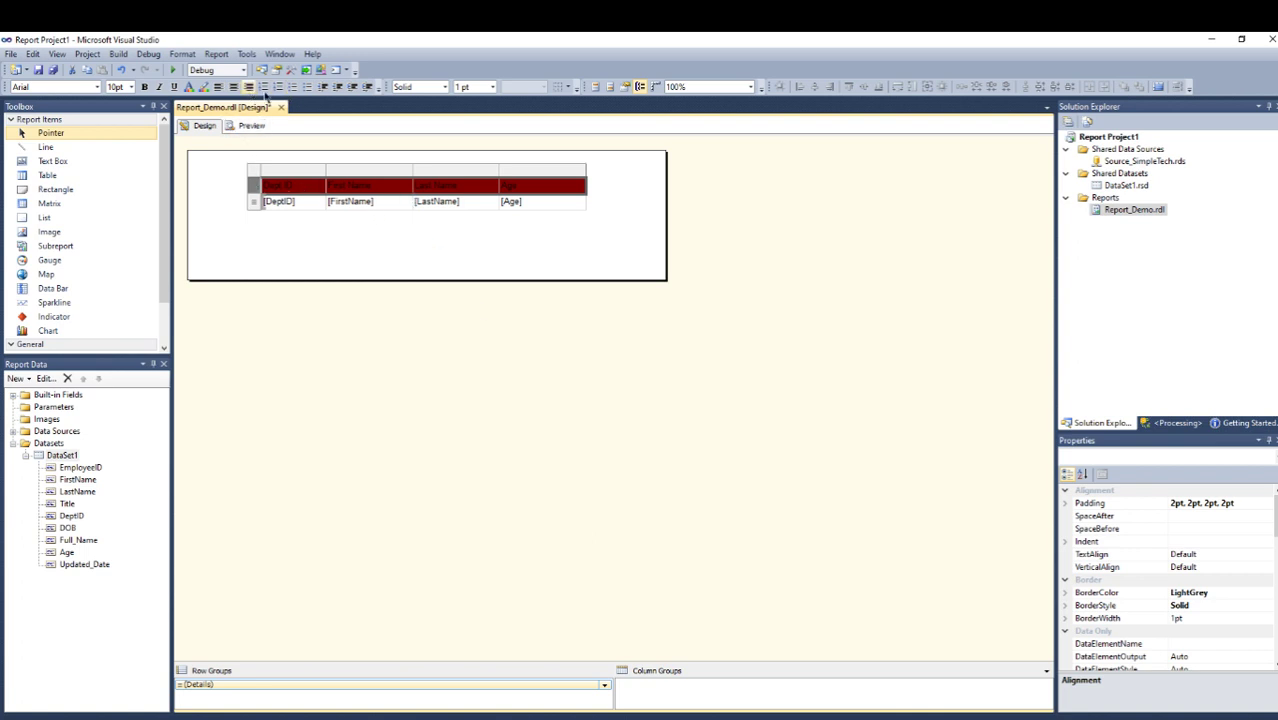
left_click(234, 88)
left_click(189, 88)
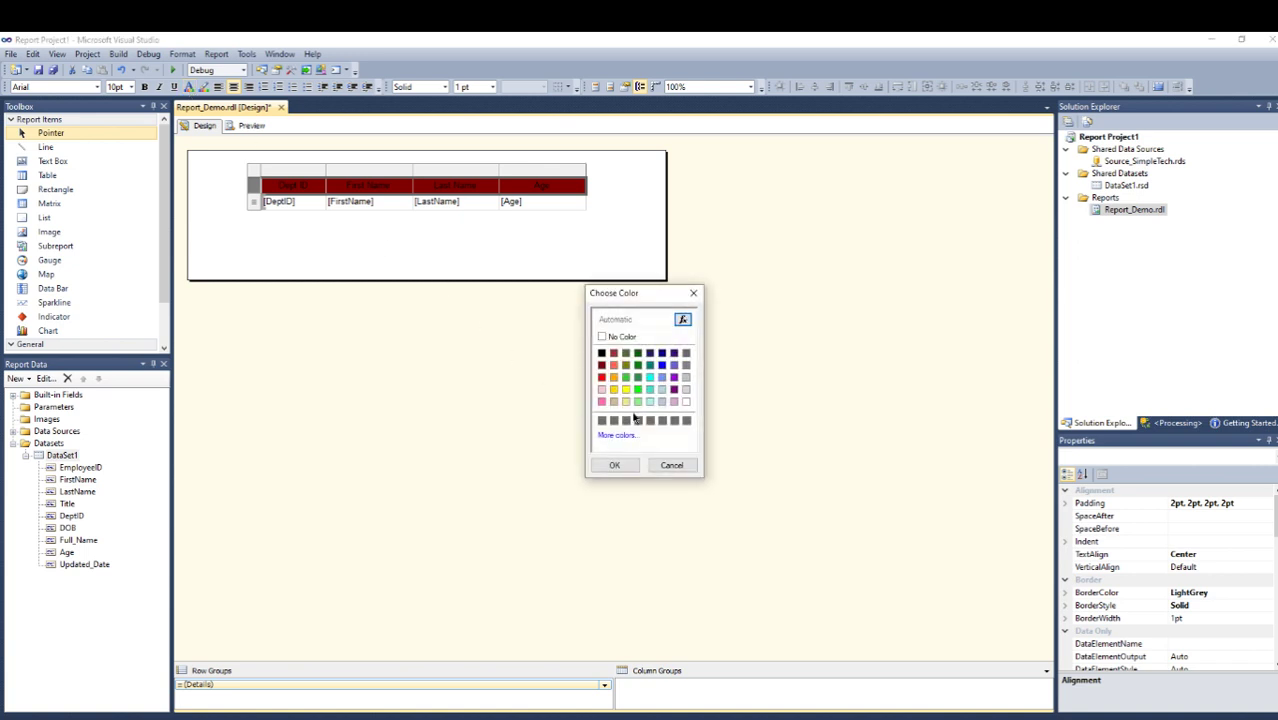
left_click(686, 402)
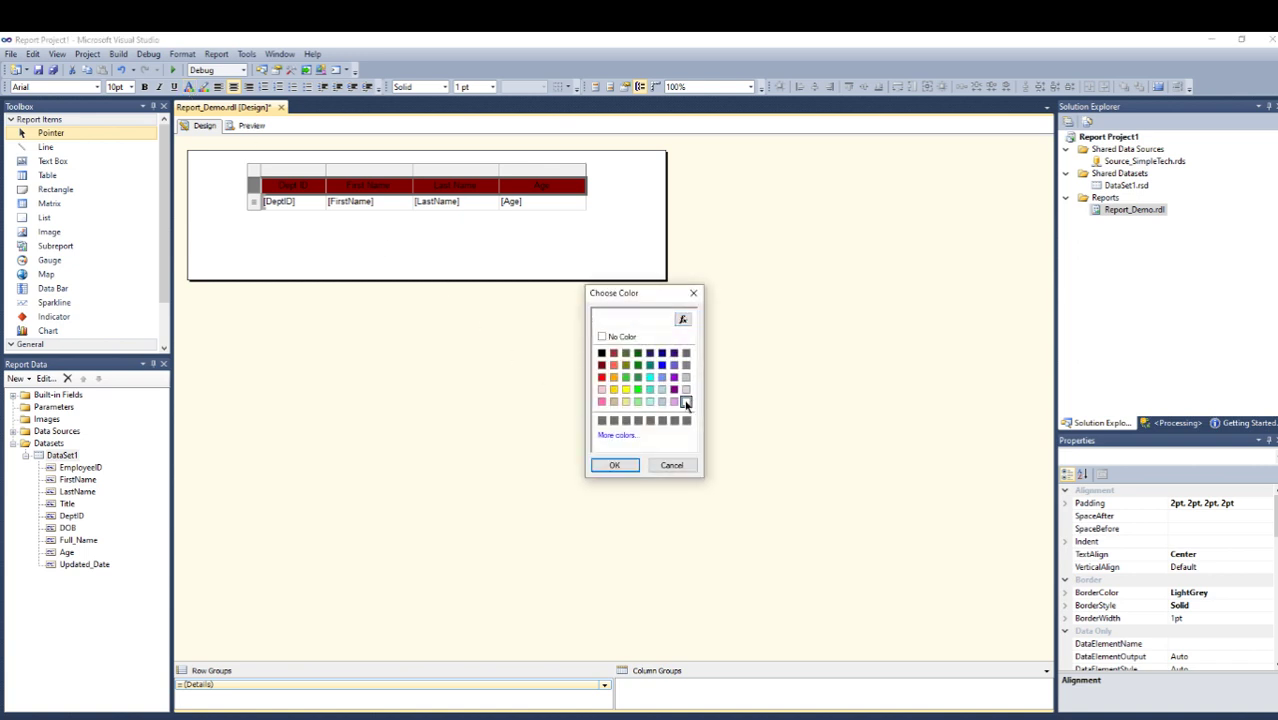
left_click(612, 466)
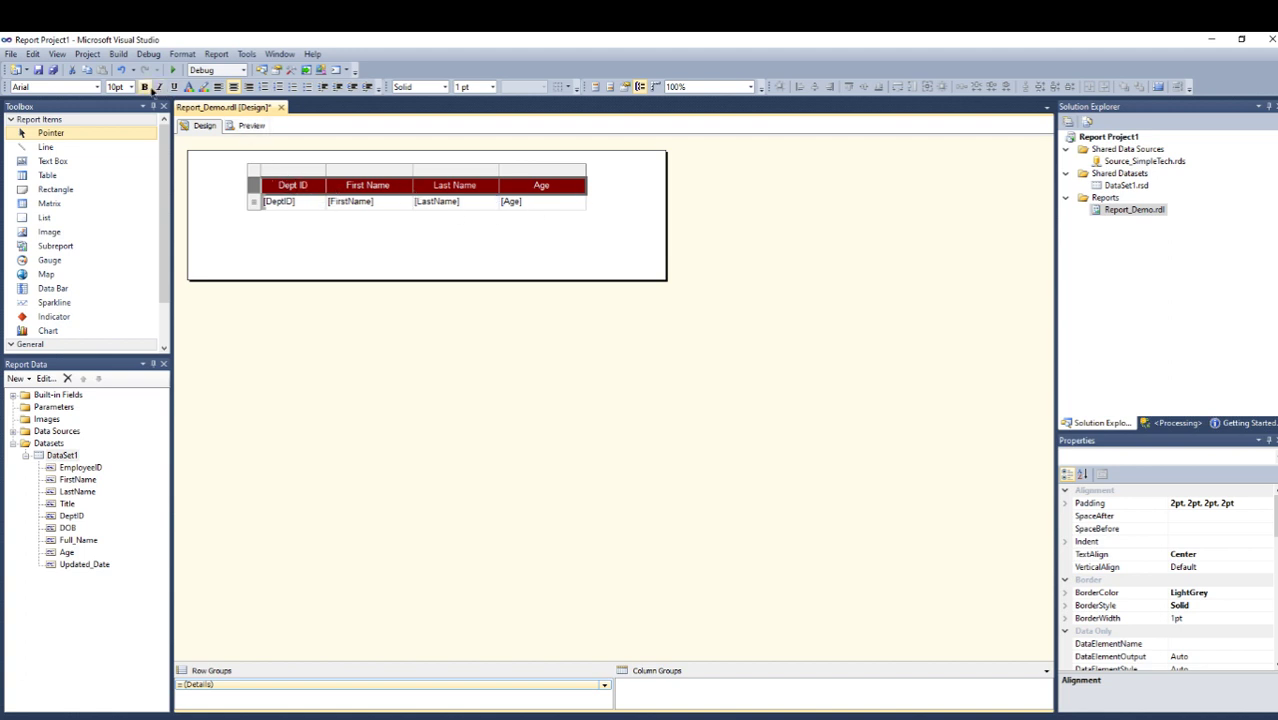
left_click(341, 232)
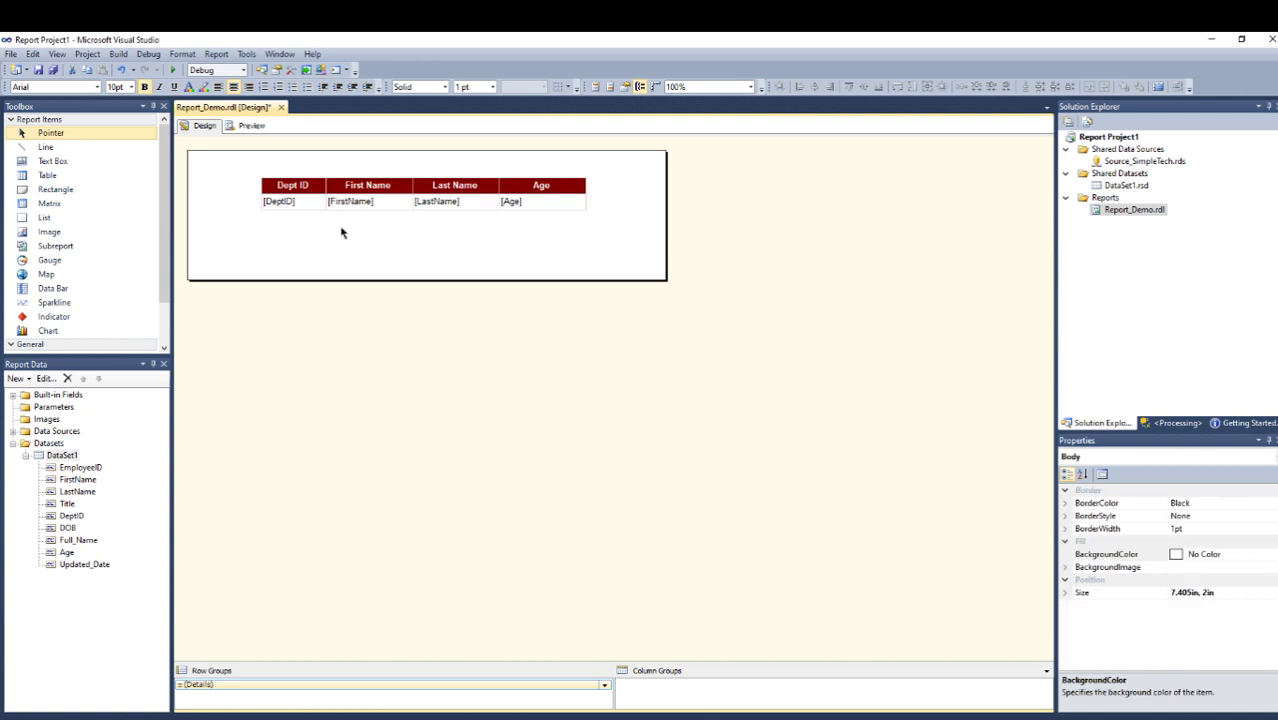
left_click(250, 126)
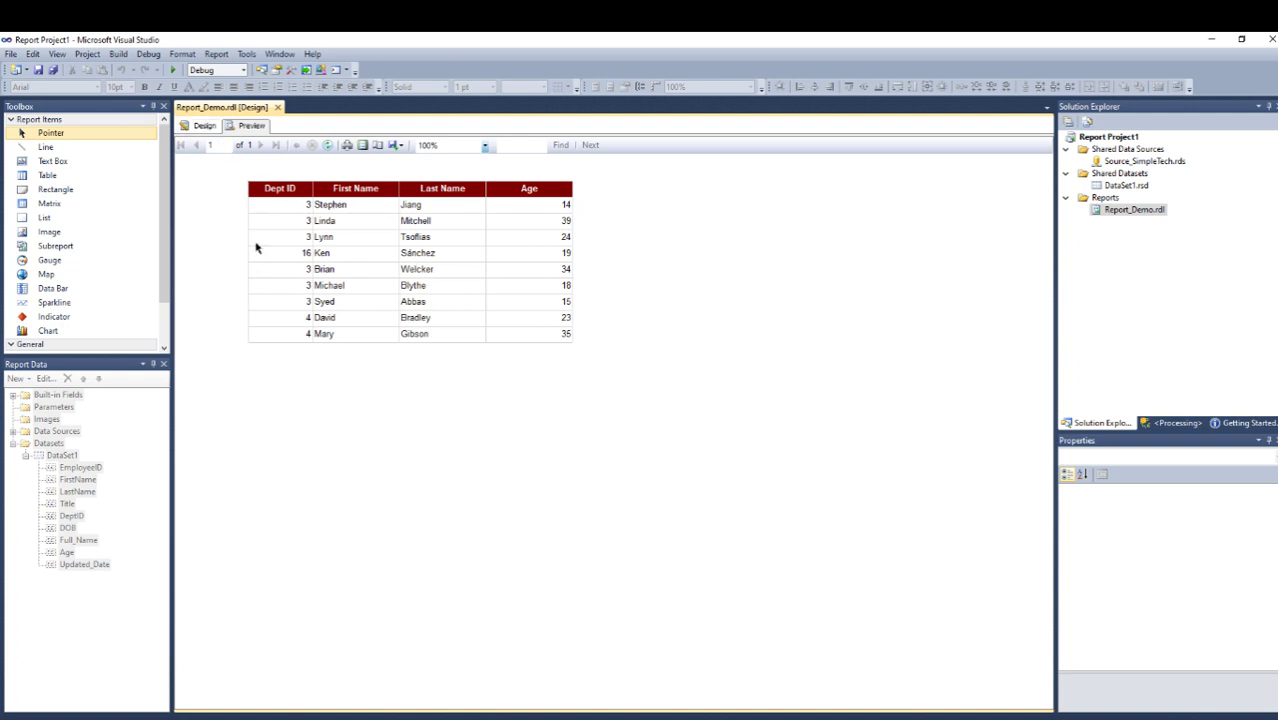
Step: Left-align the [DeptID] and [Age] data cells and check the alignment in Preview
left_click(198, 126)
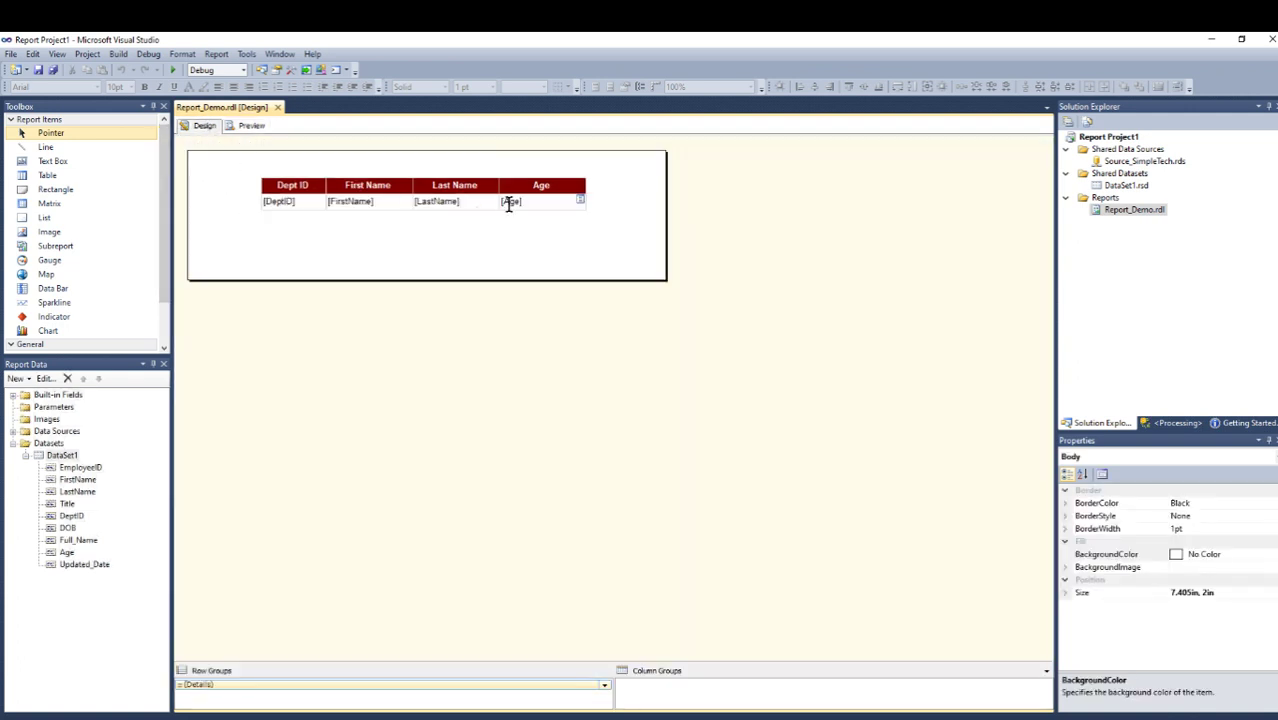
left_click(292, 201)
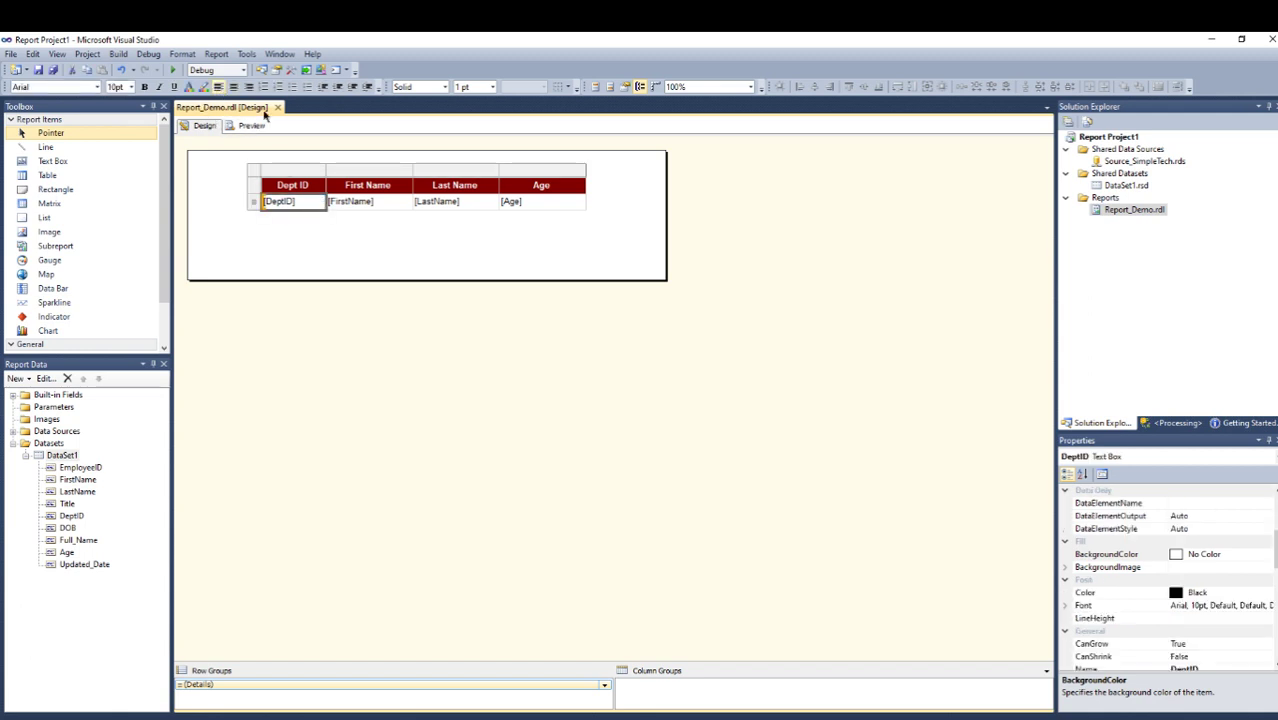
left_click(576, 200)
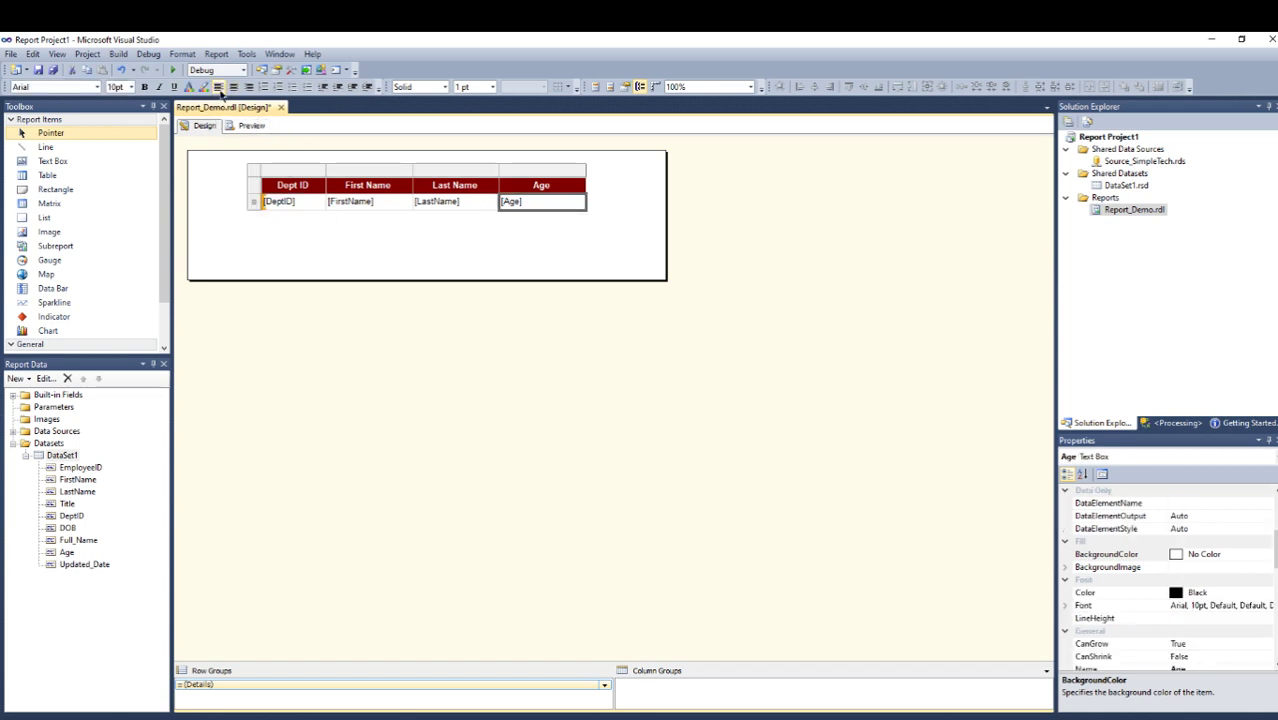
left_click(250, 125)
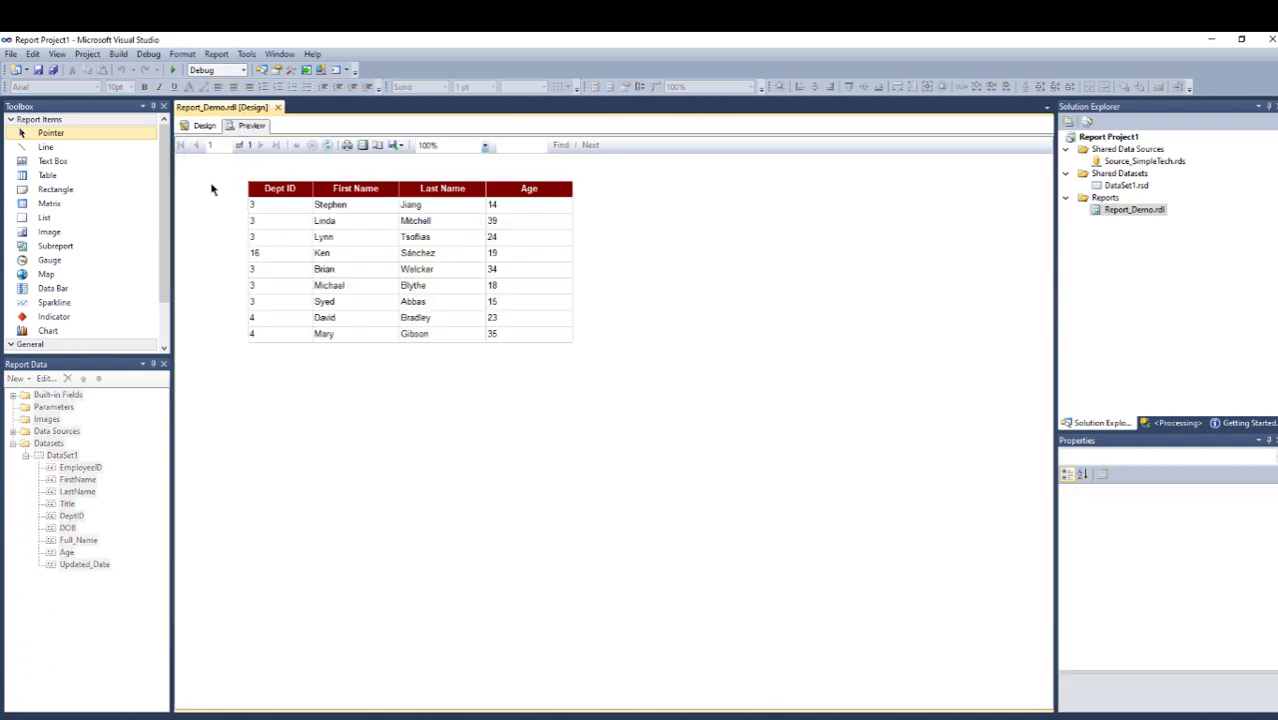
left_click(201, 126)
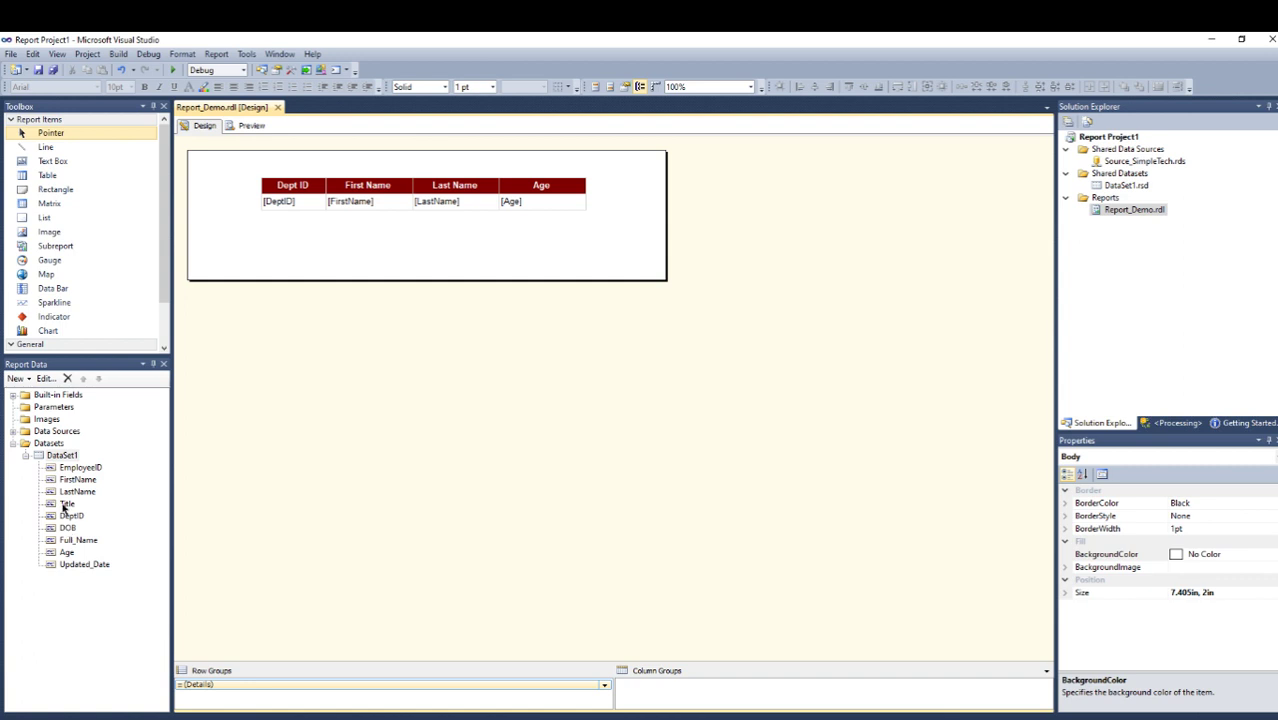
Step: Add a [Title] column after Age and enlarge the report body to about 10.68 by 2.41 inches
left_click_drag(63, 508, 588, 210)
left_click(602, 237)
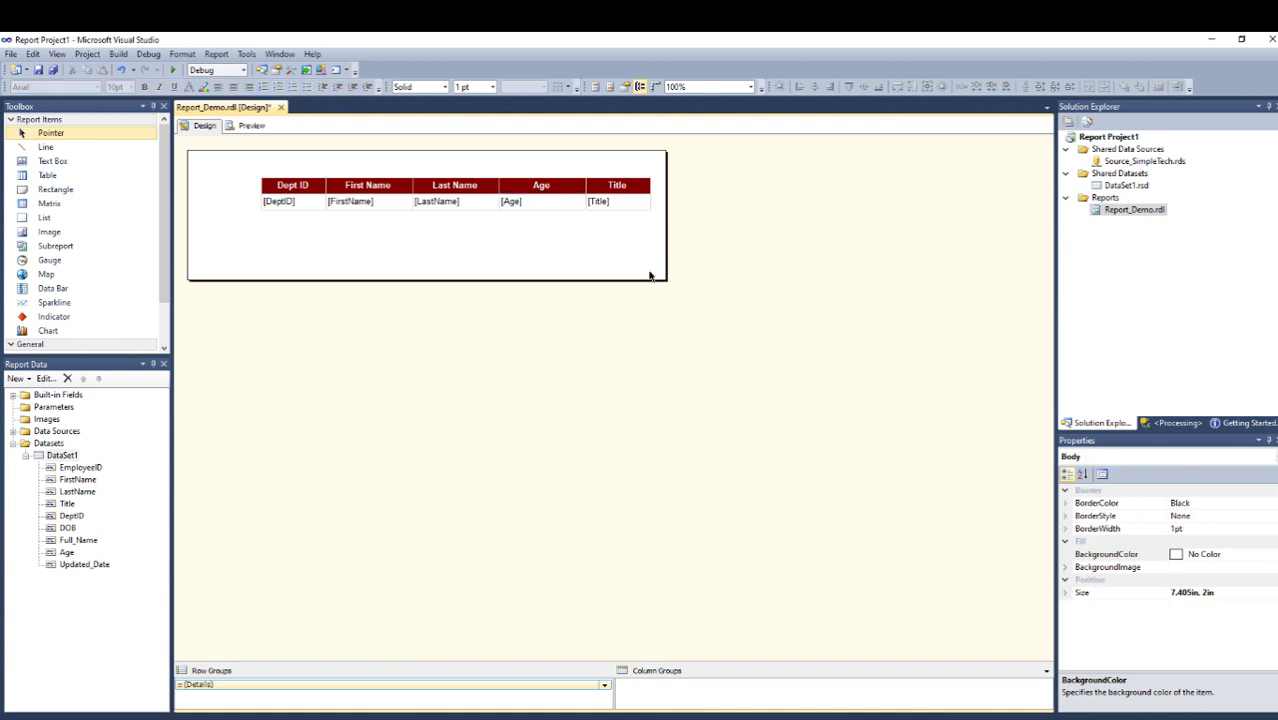
left_click_drag(665, 278, 878, 306)
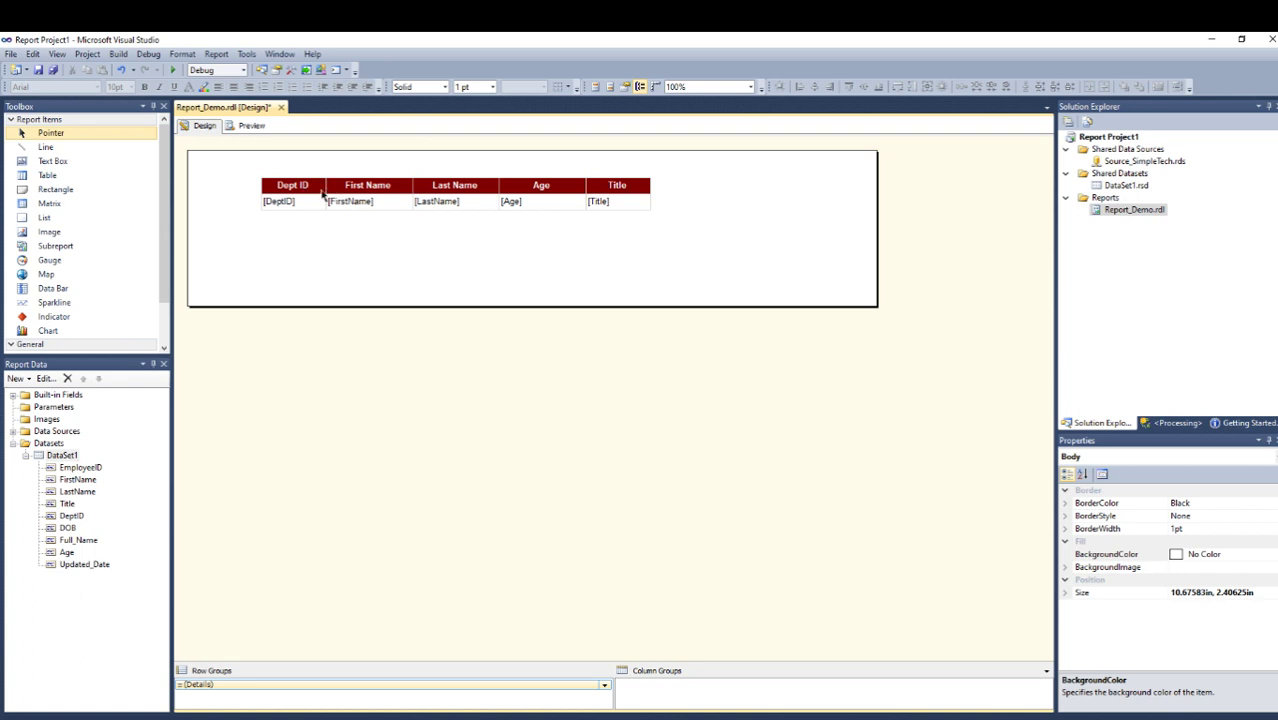
Step: Merge the First Name and Last Name header cells and rename the header 'Full Name'
left_click(421, 189)
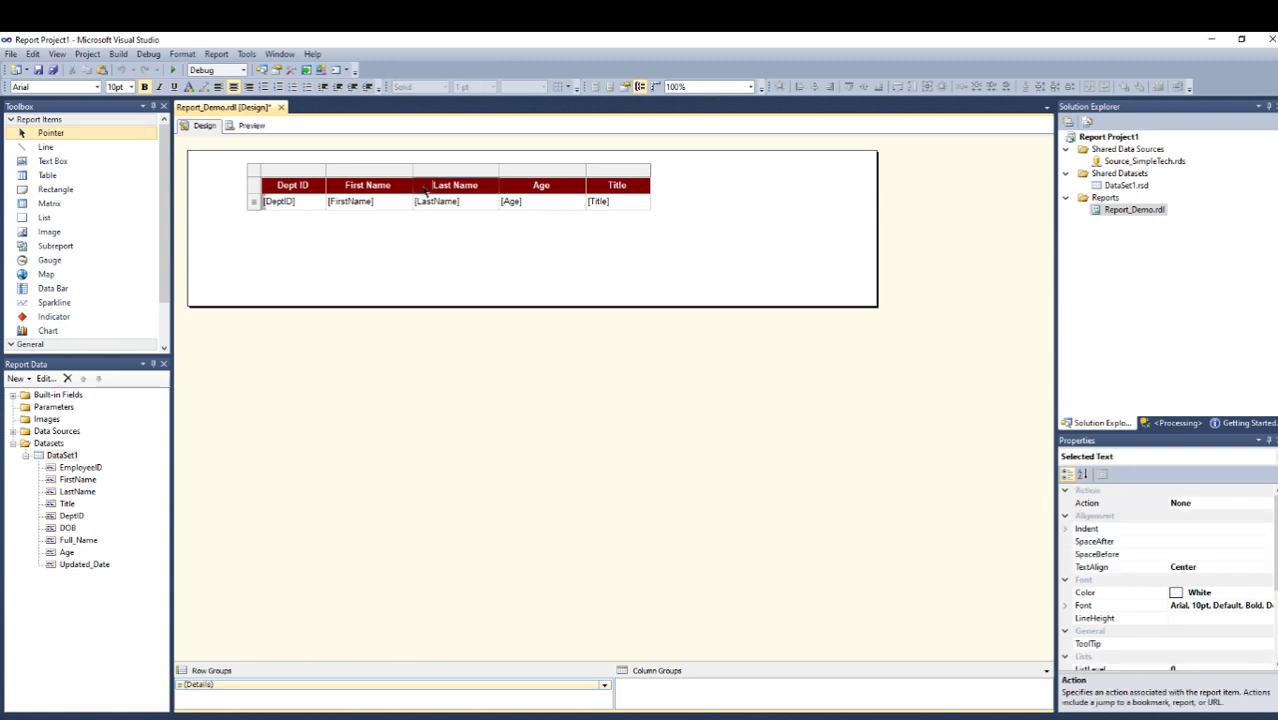
left_click(400, 190)
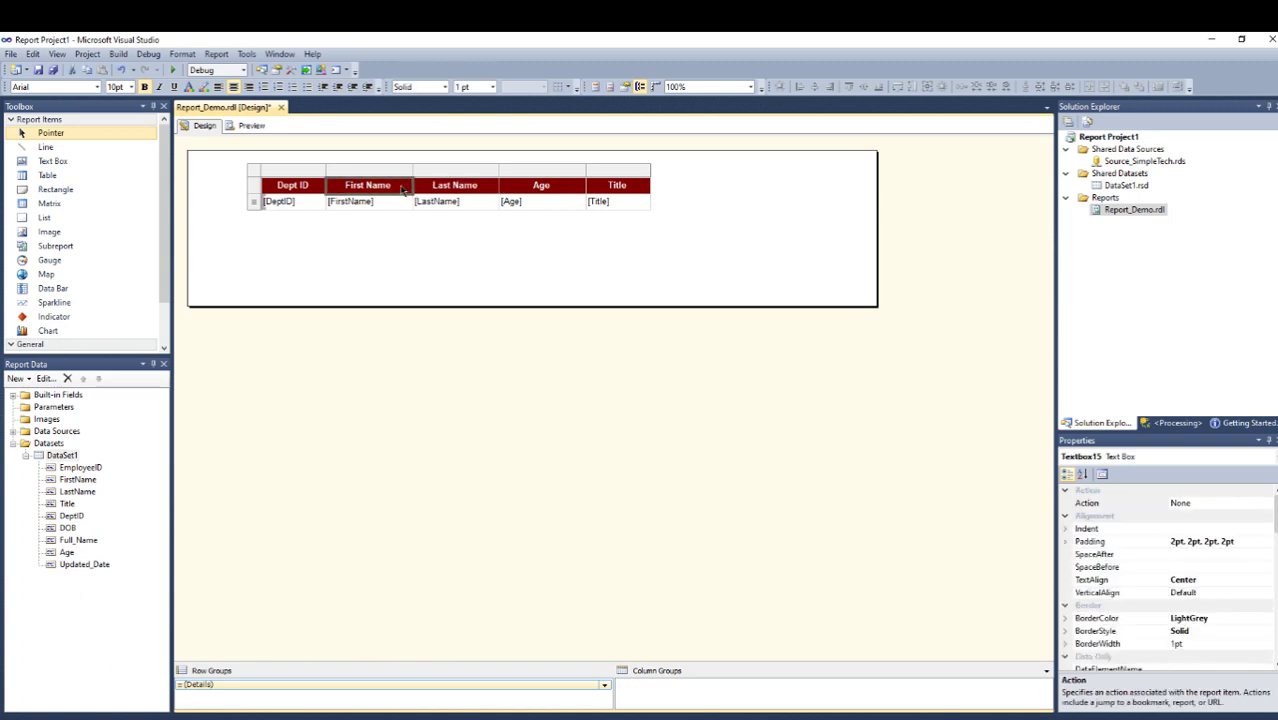
left_click(397, 188)
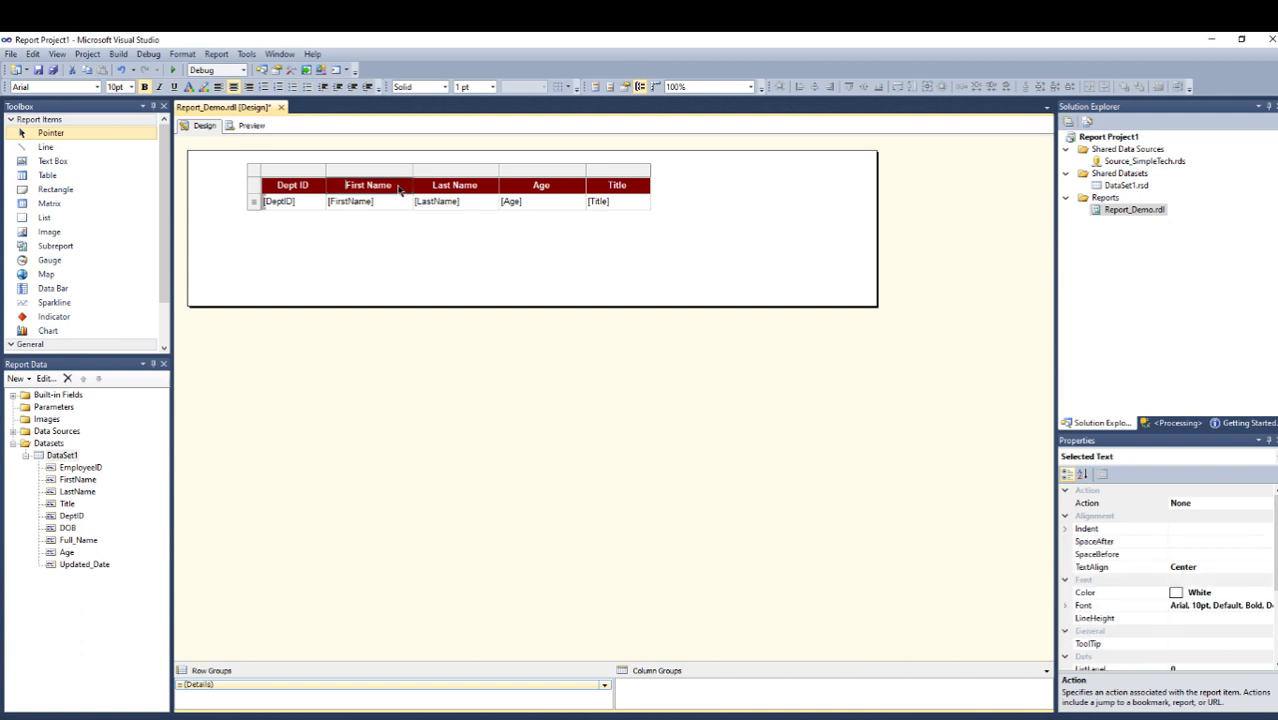
left_click(418, 190)
left_click(420, 190)
left_click(400, 194)
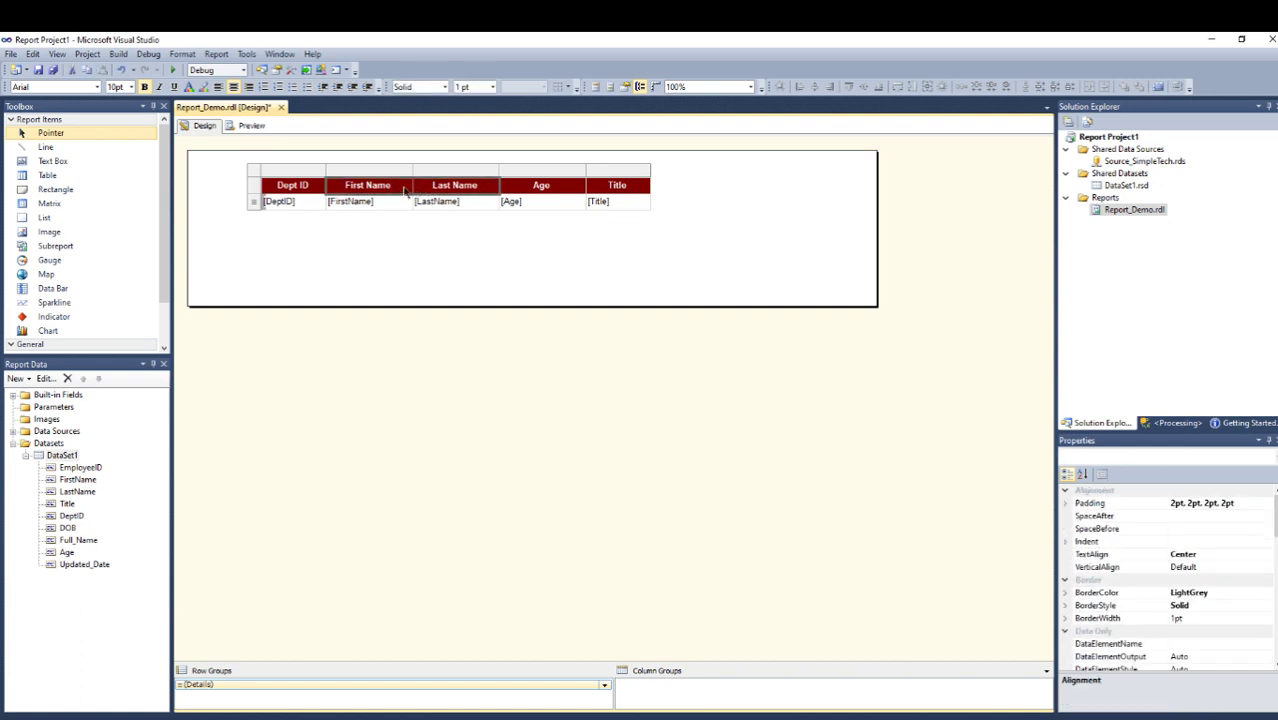
right_click(405, 190)
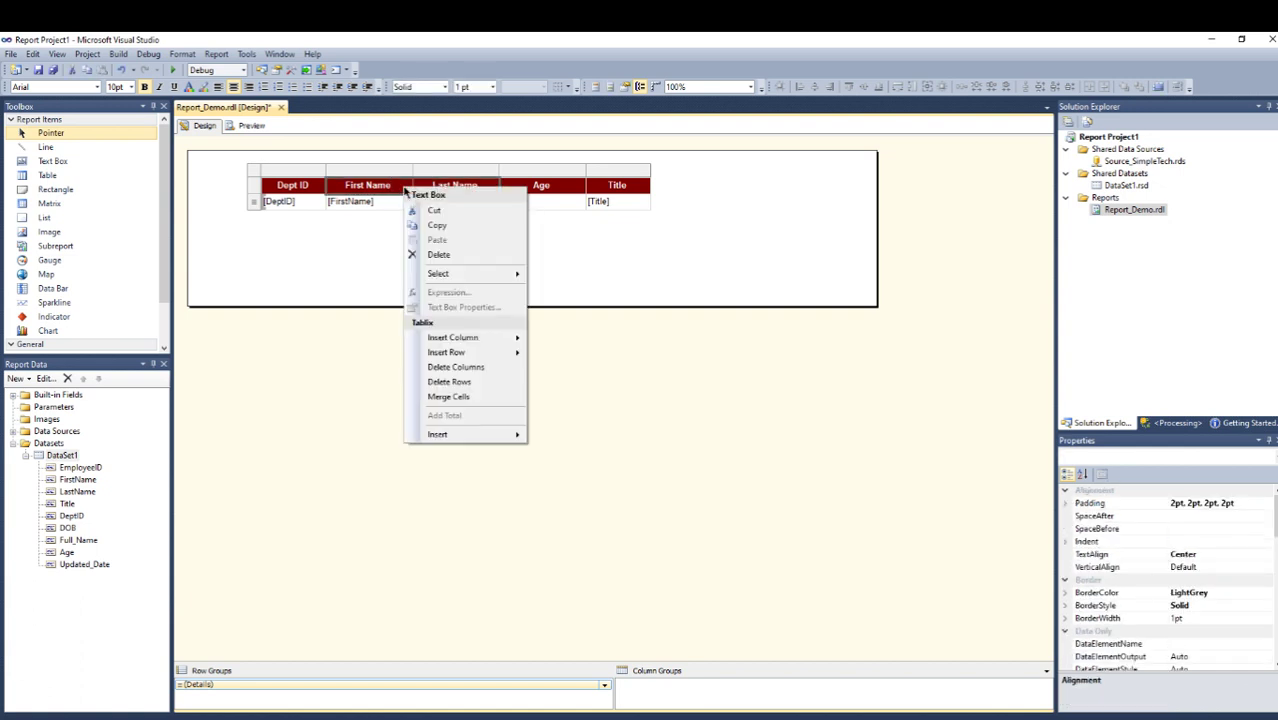
left_click(461, 398)
left_click(407, 192)
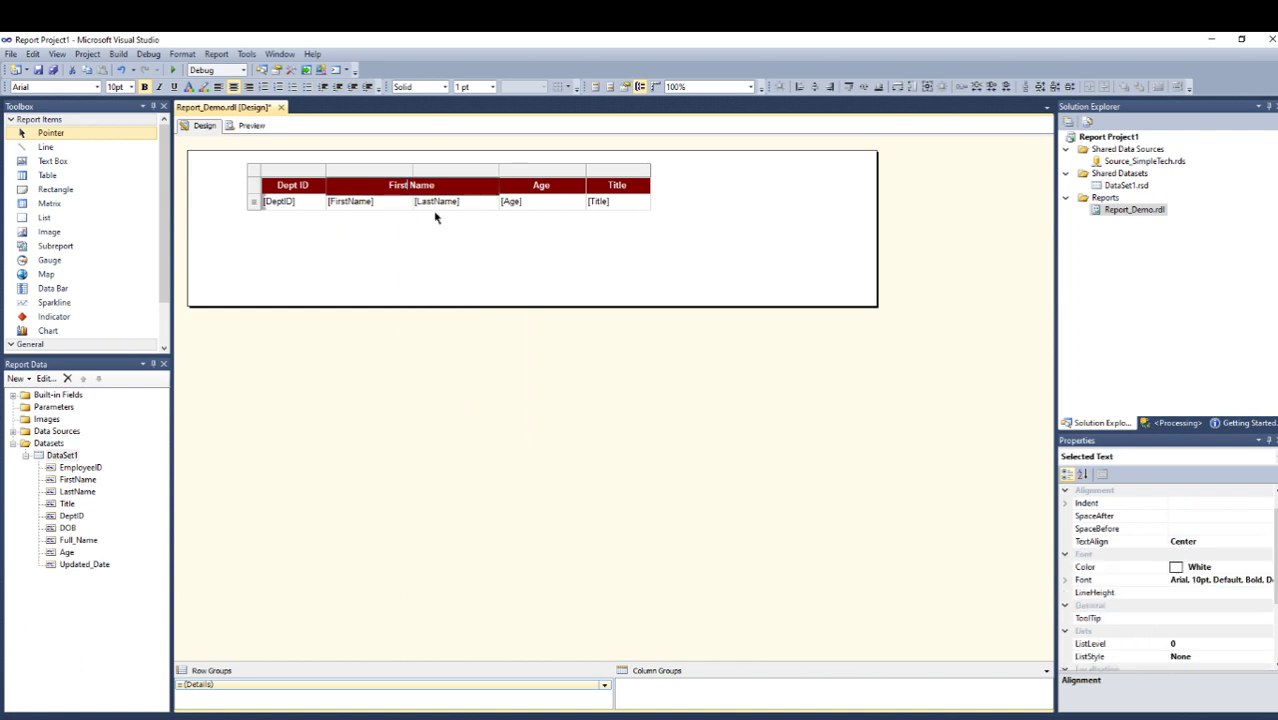
key("BackSpace")
type("L")
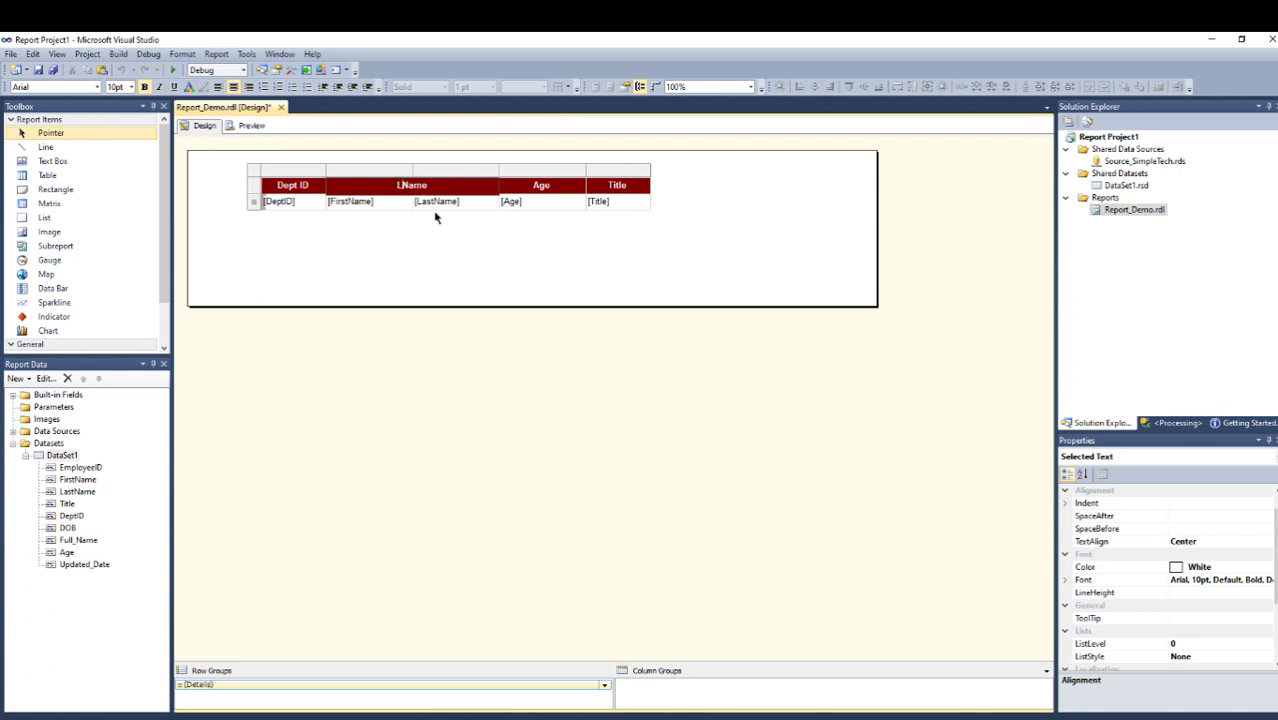
key("BackSpace")
type("Full")
left_click(435, 217)
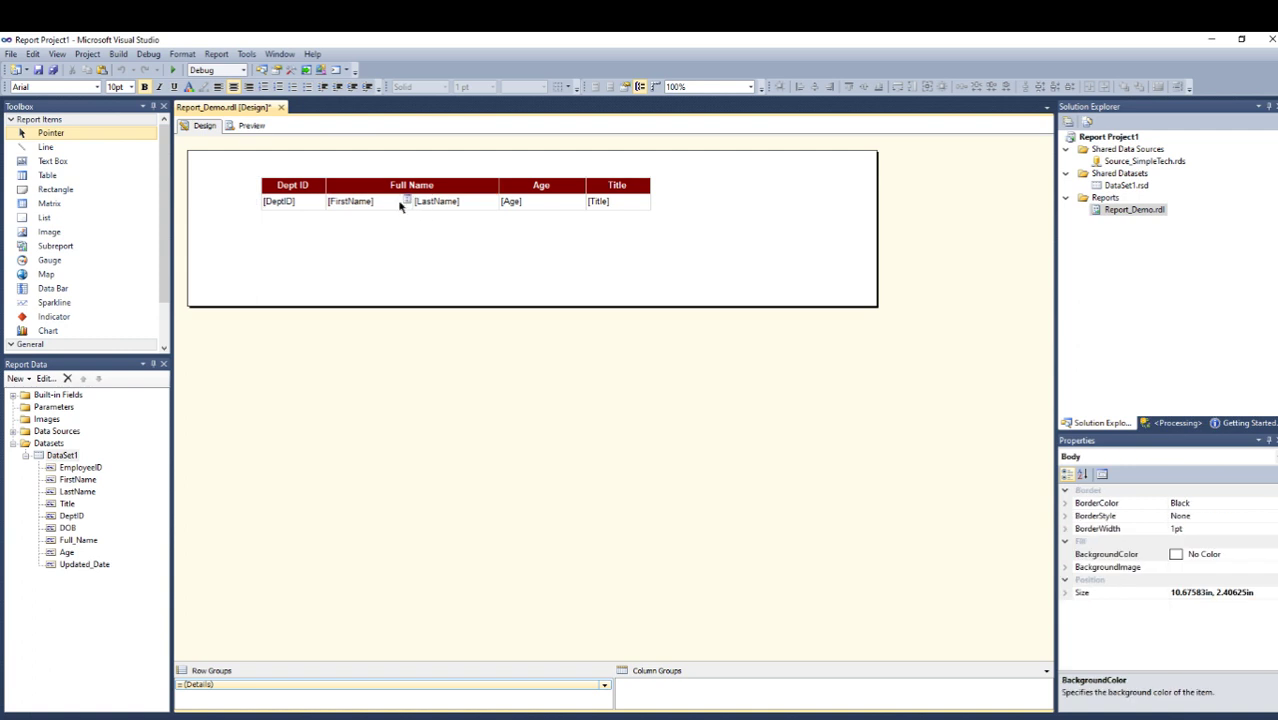
Step: Merge the FirstName and LastName detail cells and check the result in Preview
left_click(404, 204)
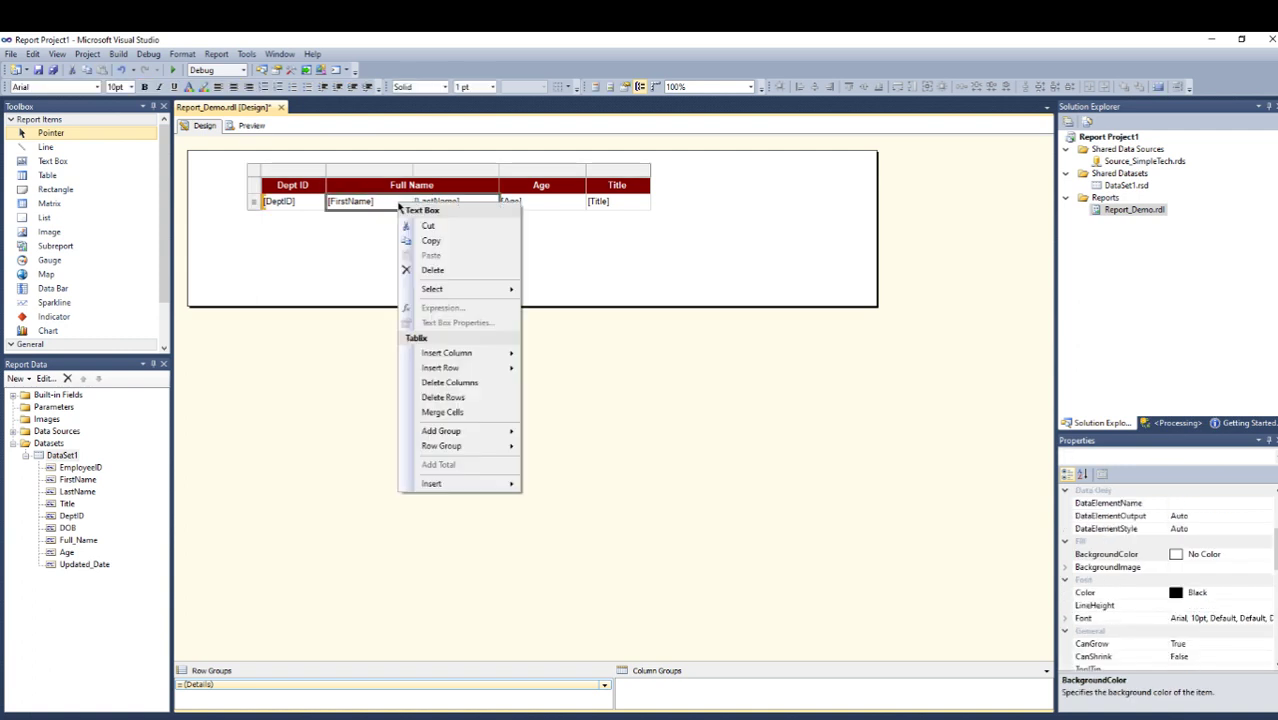
left_click(448, 413)
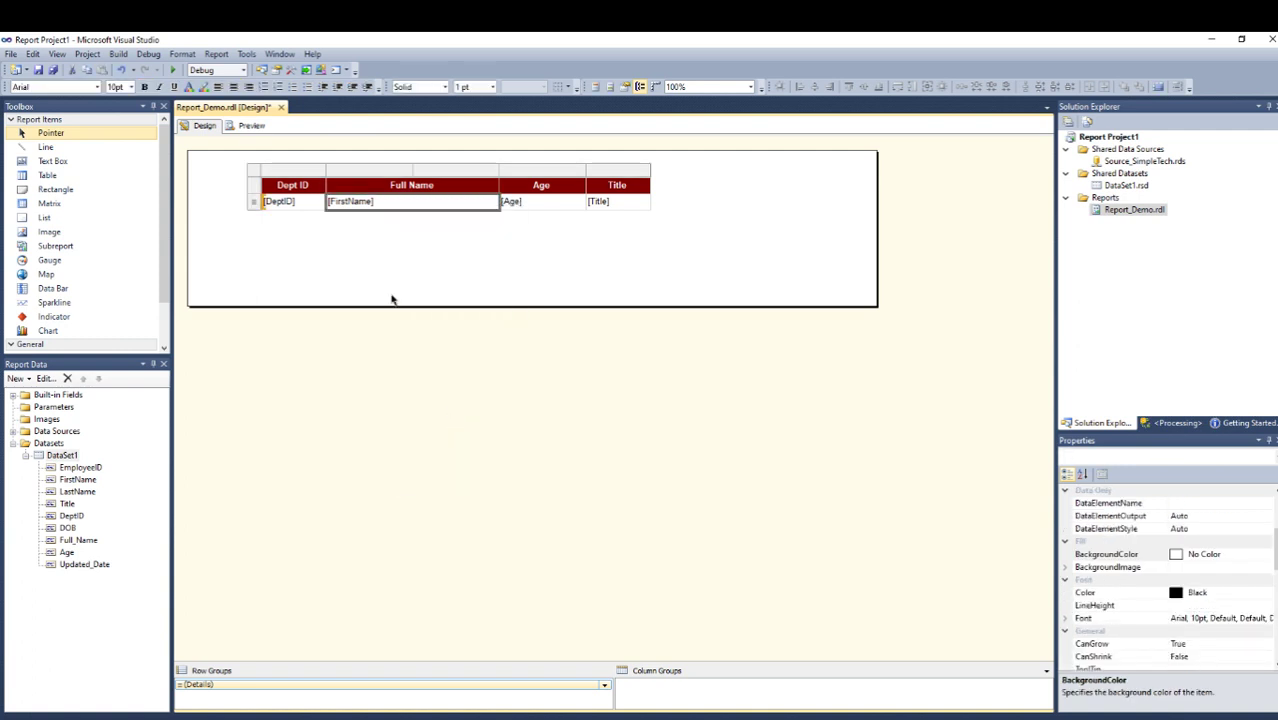
left_click(249, 127)
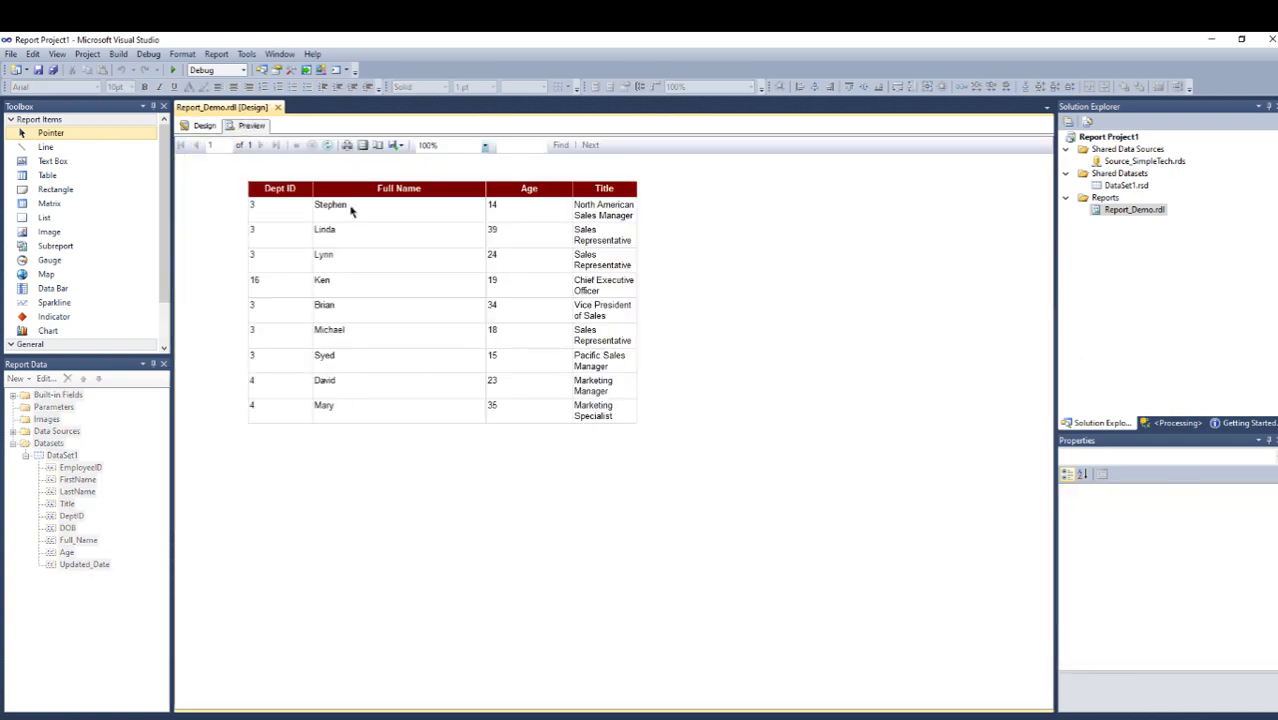
left_click(204, 125)
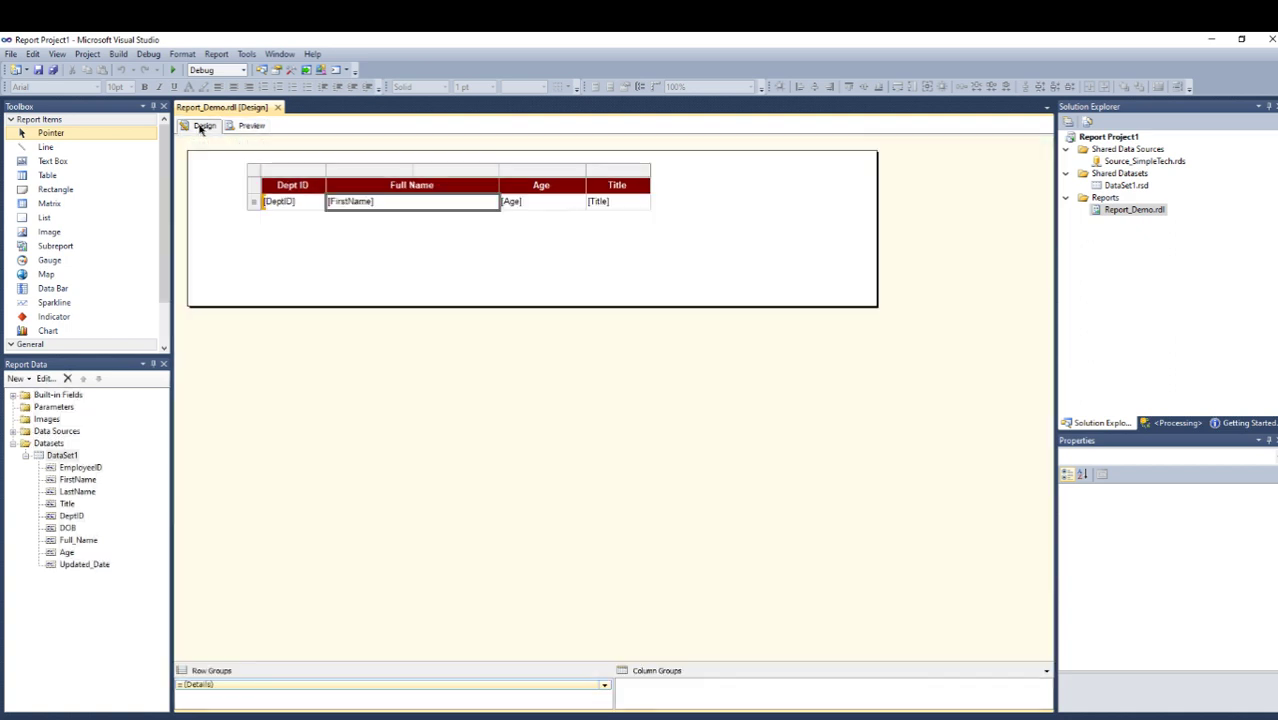
Step: Set the Full Name cell's value to =Fields!FirstName.Value + " " + Fields!LastName.Value
right_click(400, 205)
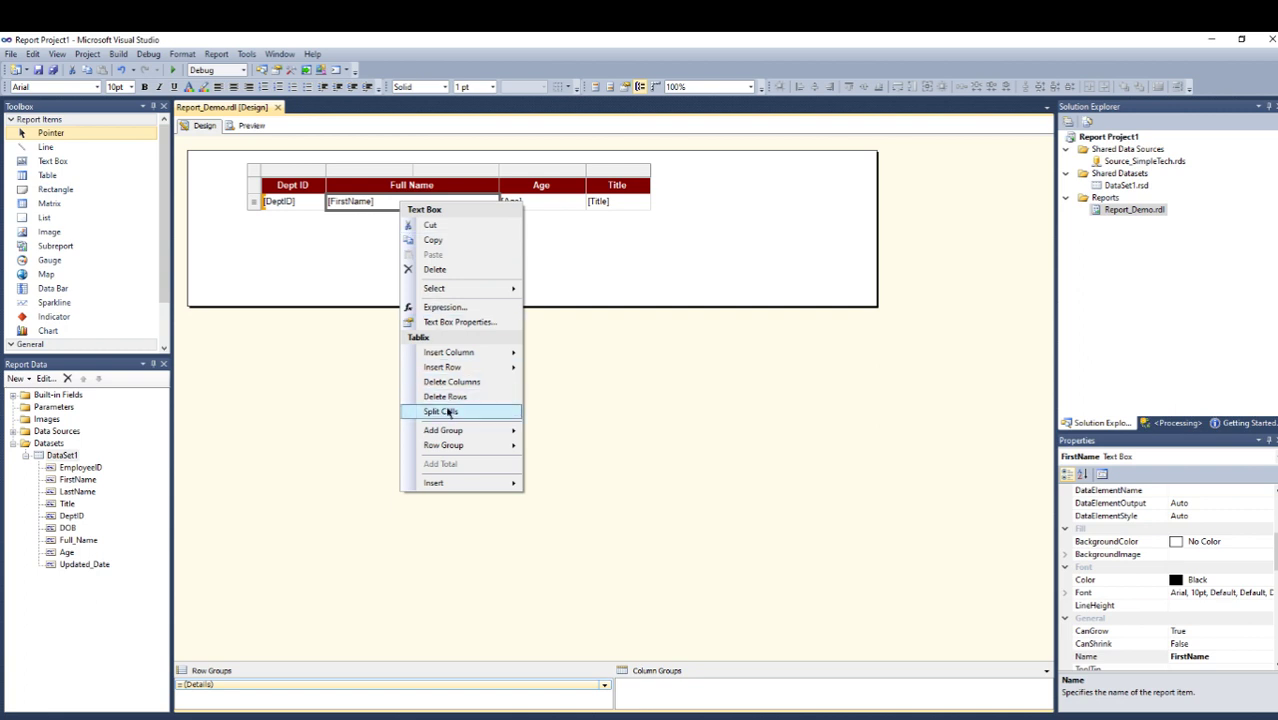
left_click(451, 323)
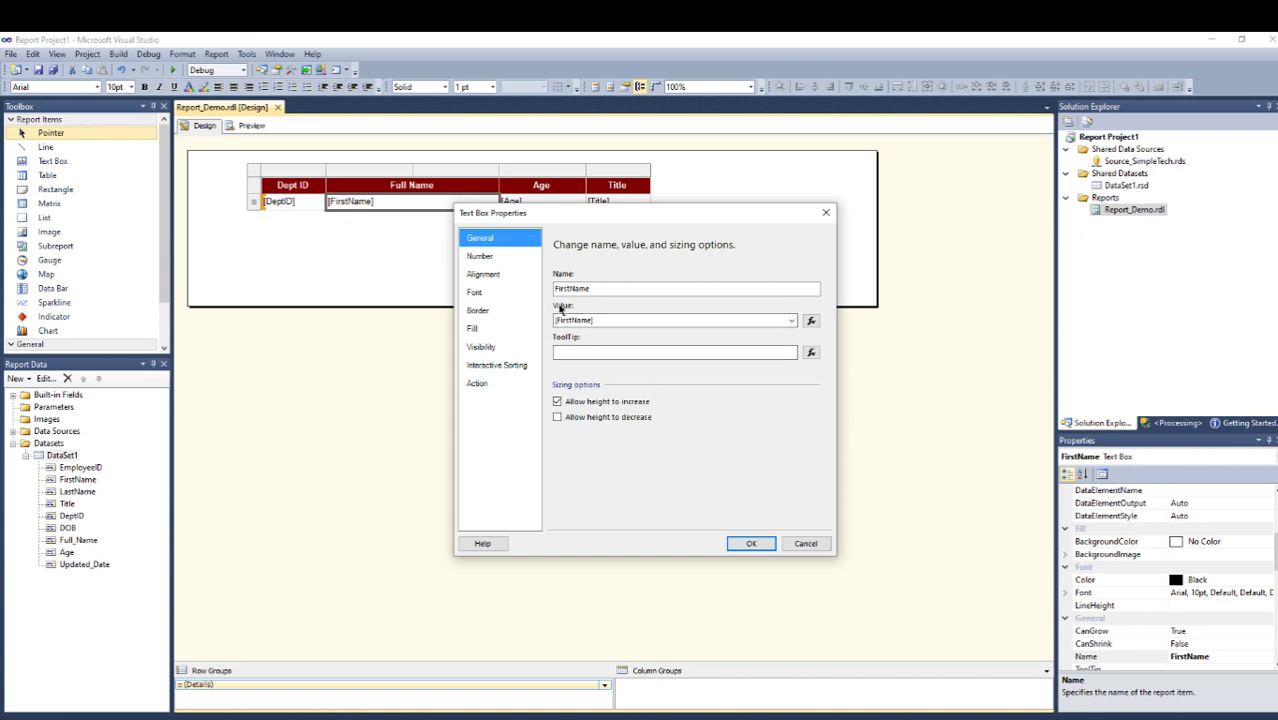
left_click(811, 320)
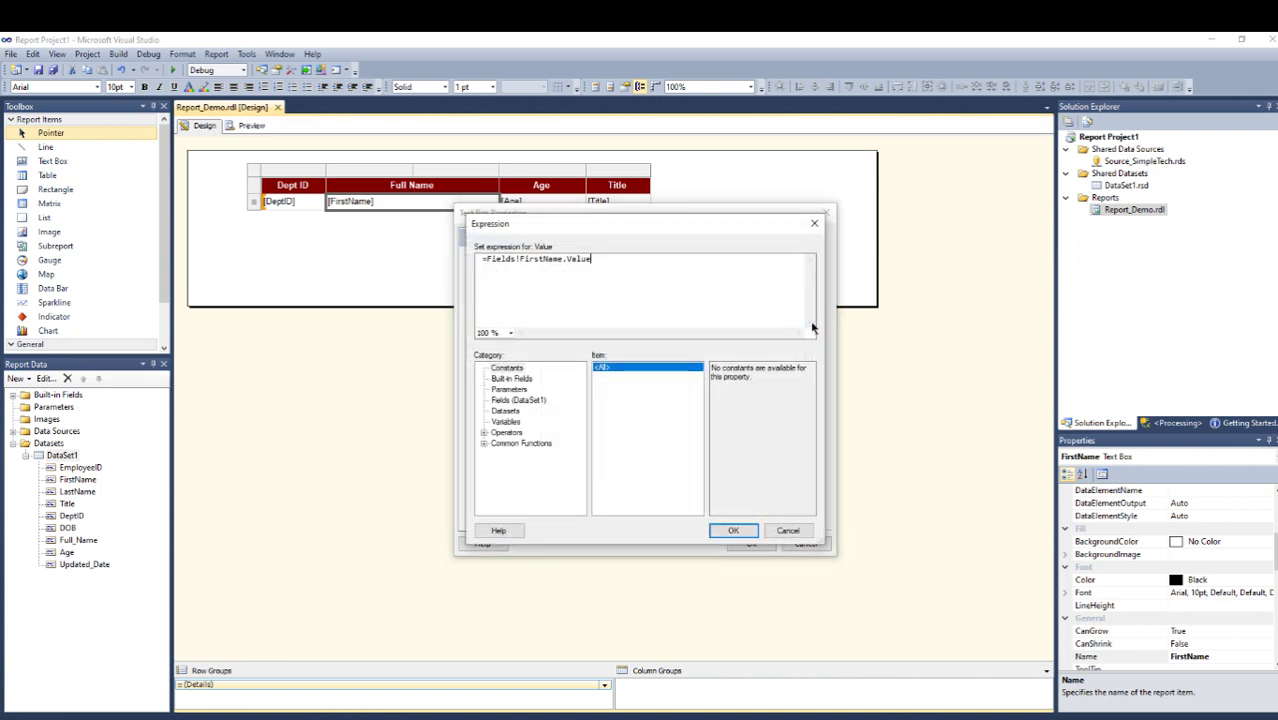
left_click(604, 259)
left_click(512, 379)
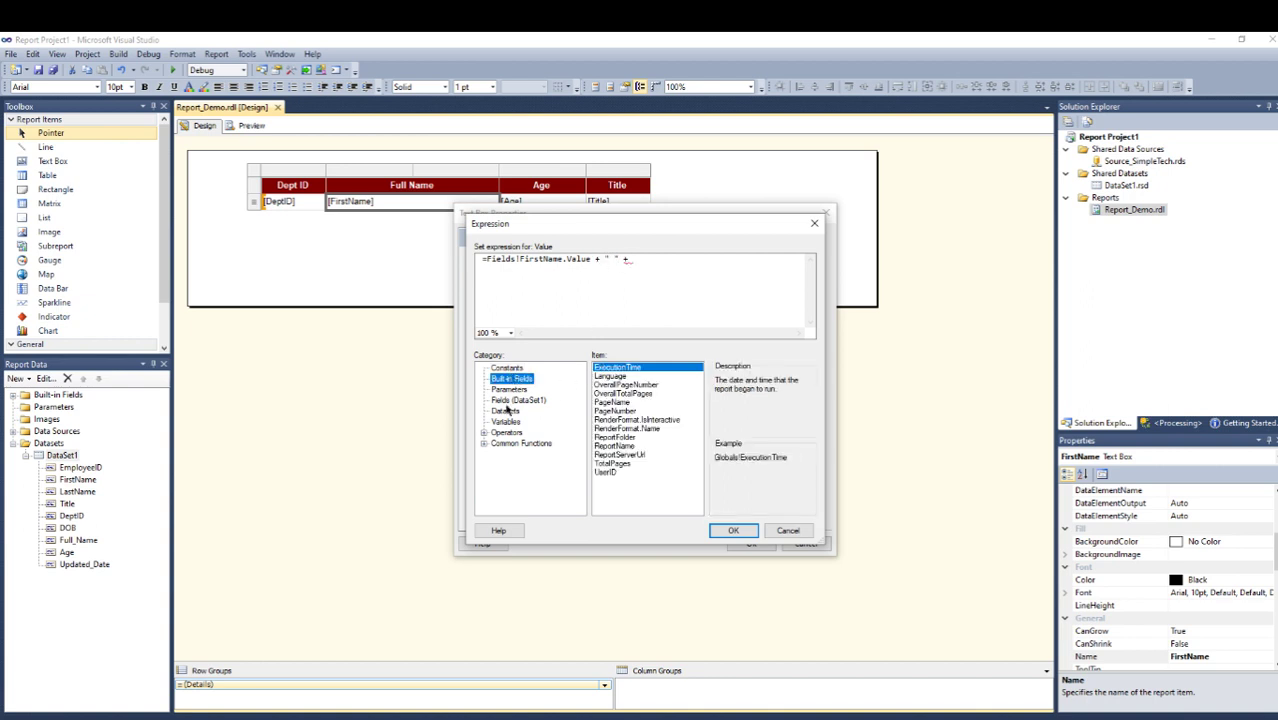
left_click(508, 400)
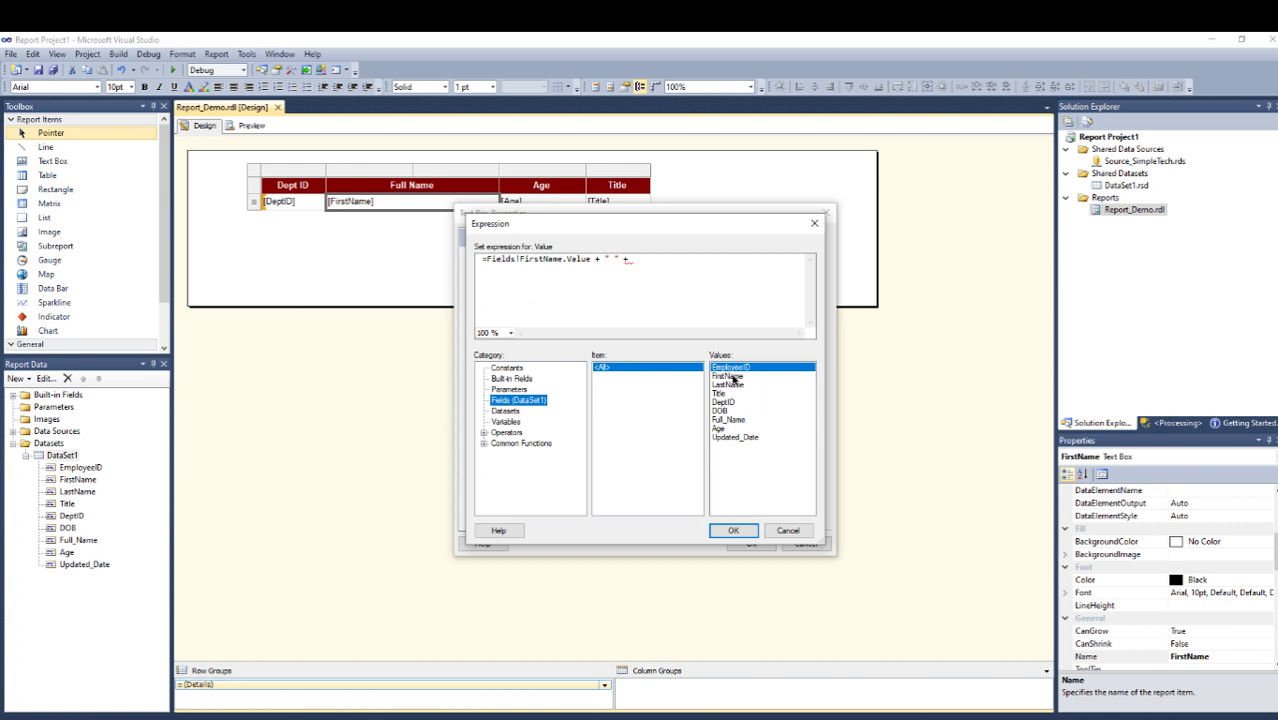
double_click(729, 385)
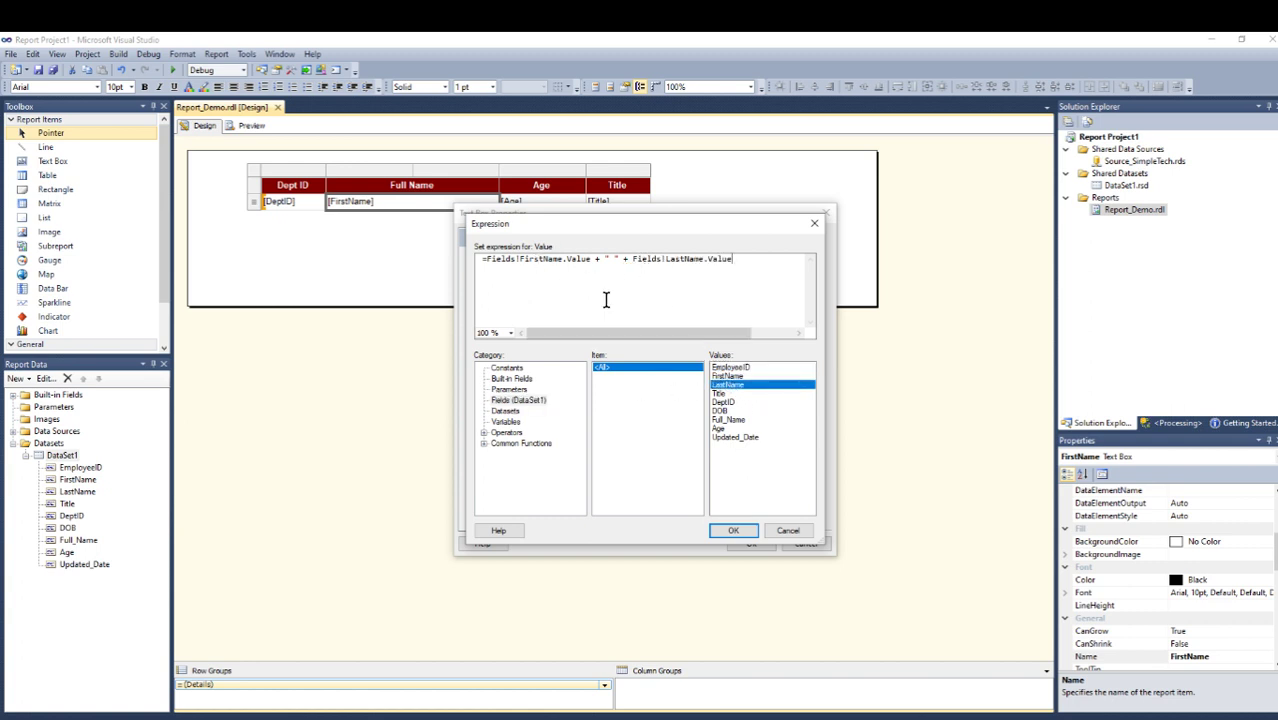
left_click(735, 531)
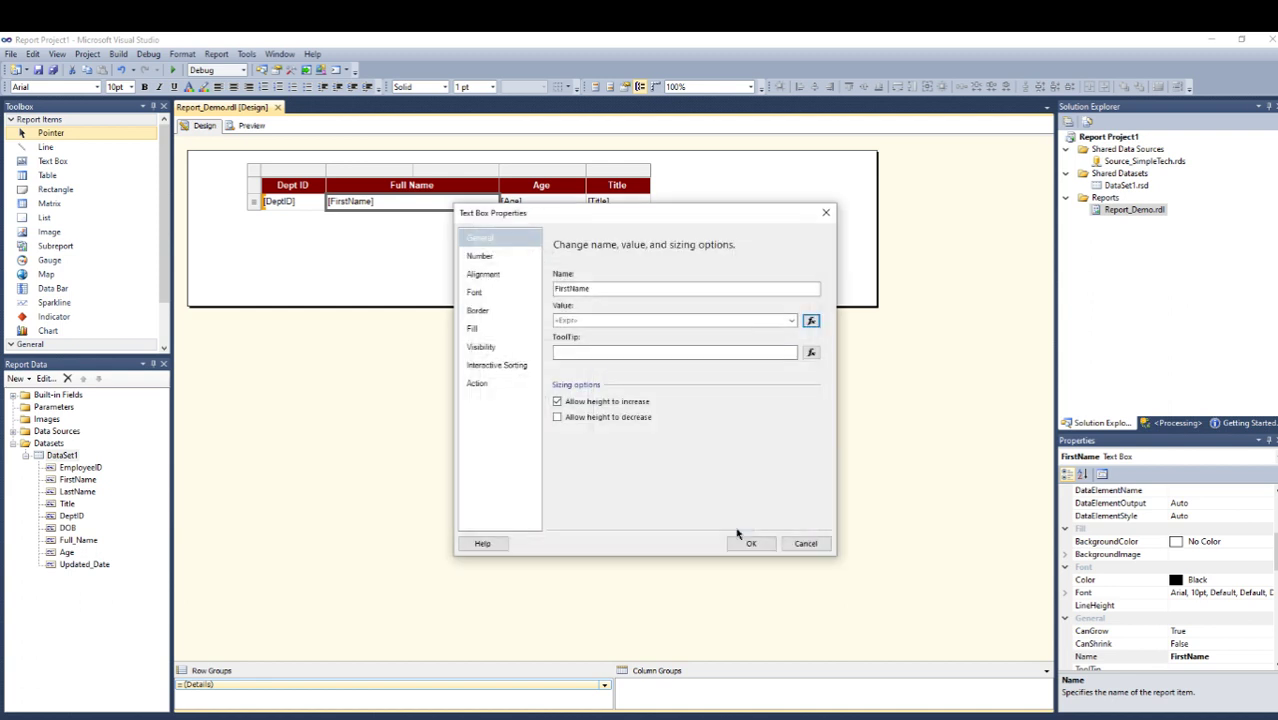
left_click(748, 544)
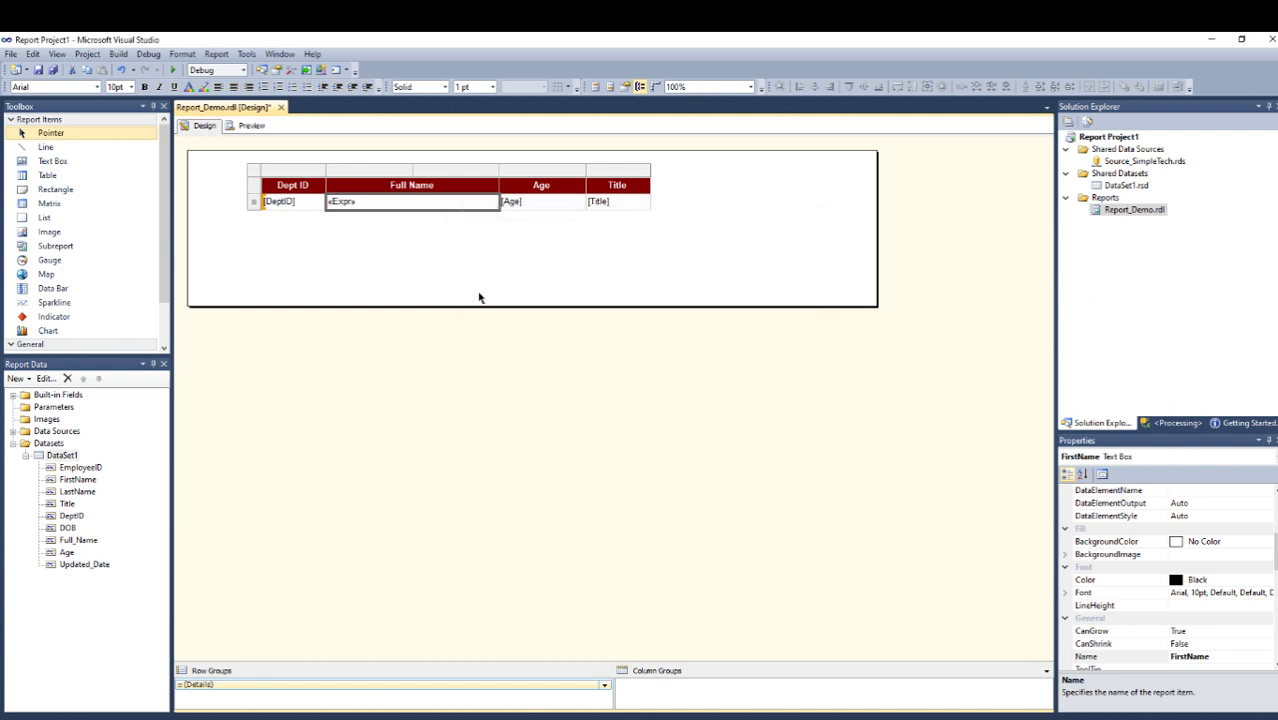
left_click(251, 126)
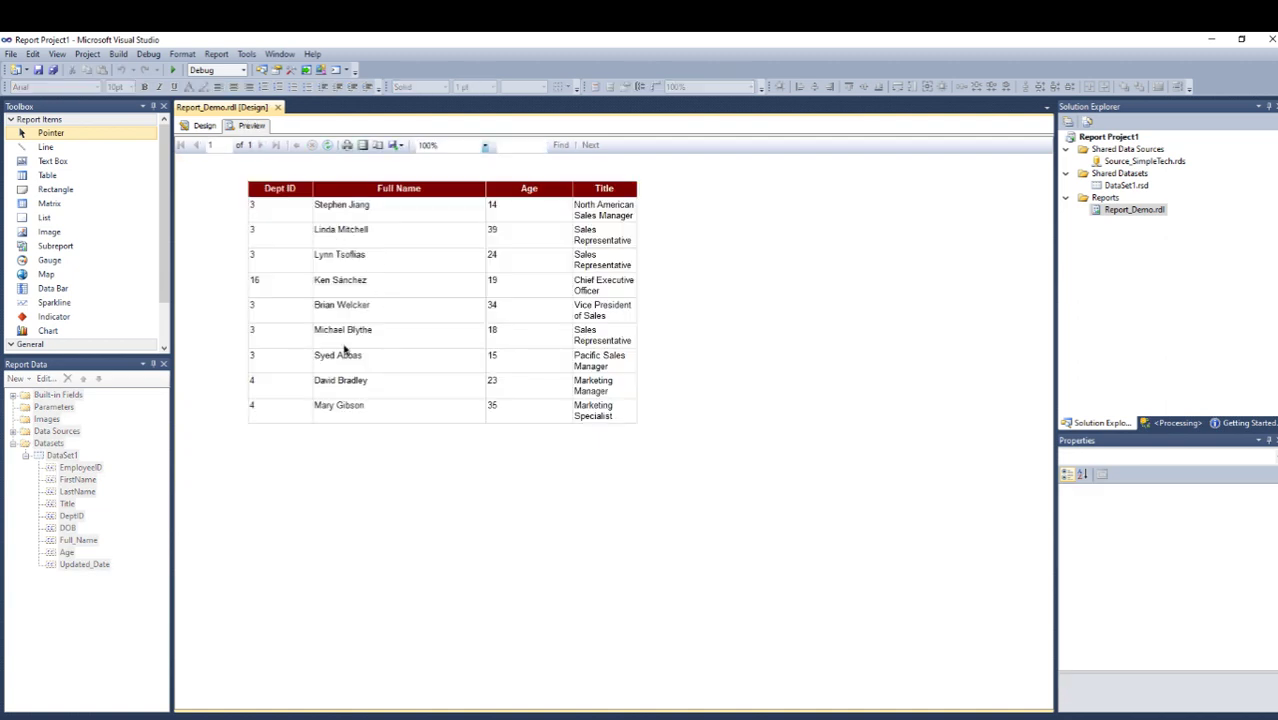
left_click(205, 127)
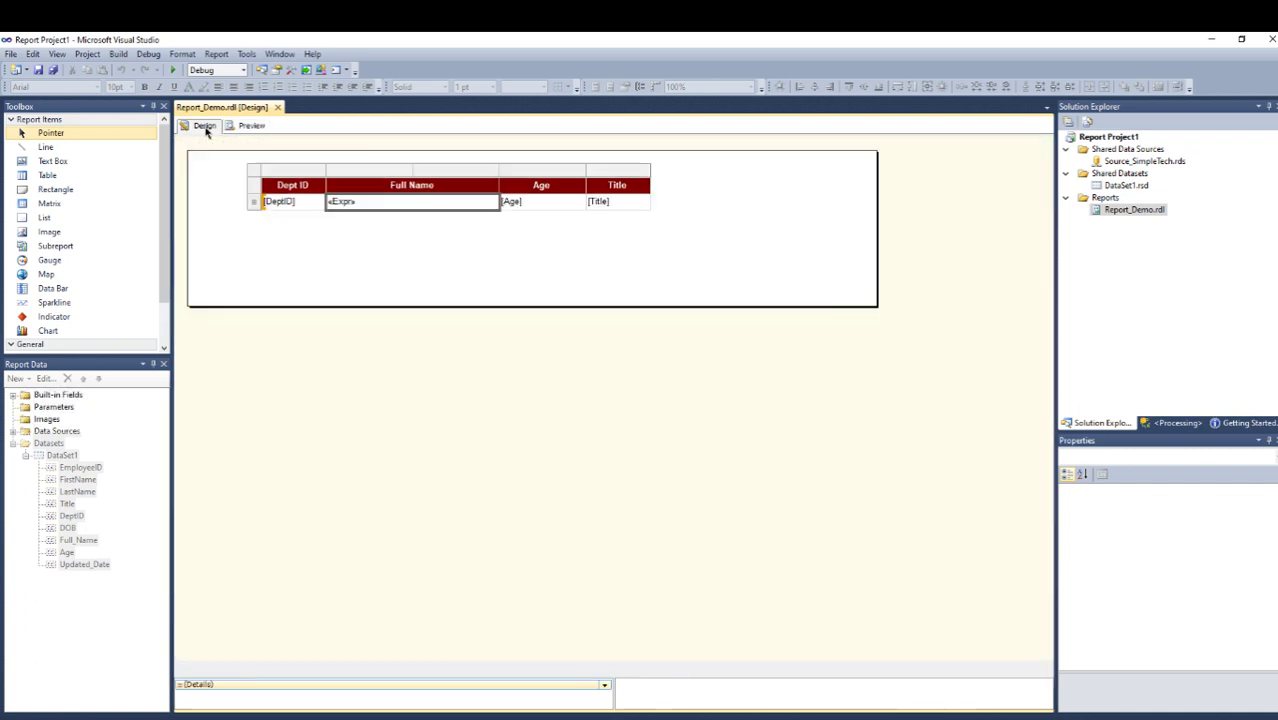
left_click(256, 180)
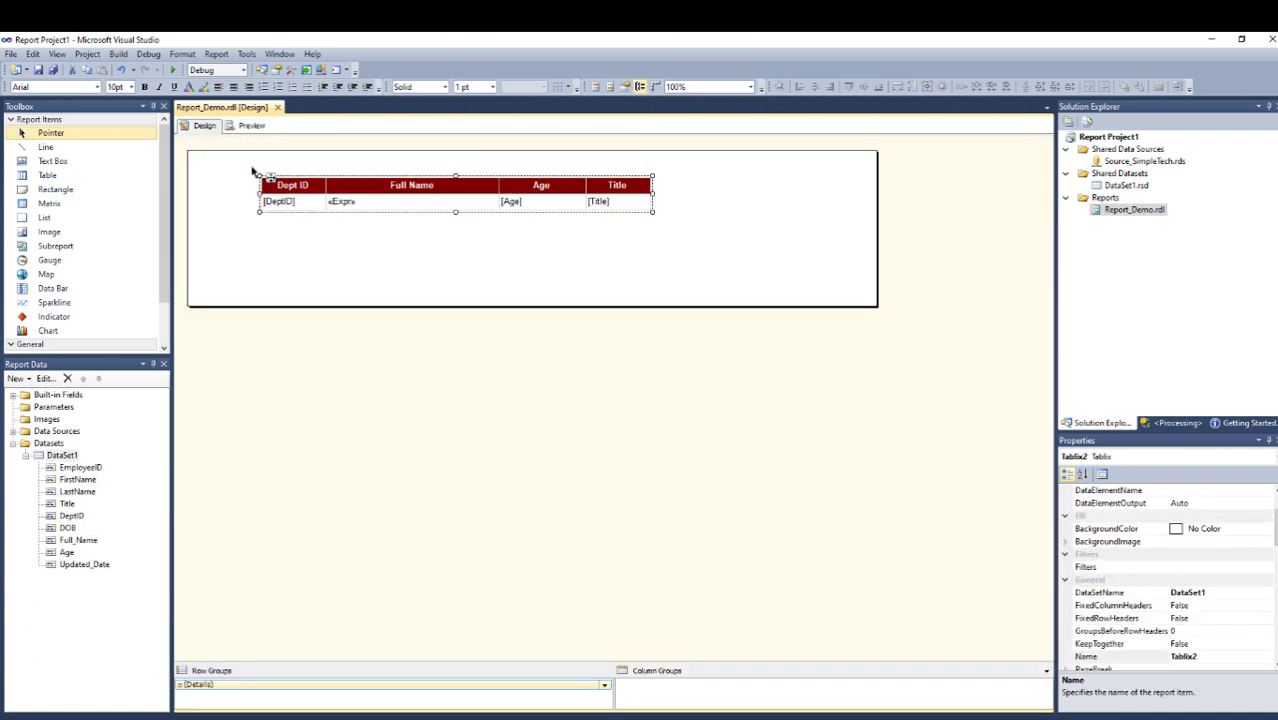
left_click(316, 192)
Step: Sort the table's rows by [DeptID] A to Z and preview the ordered report
right_click(253, 172)
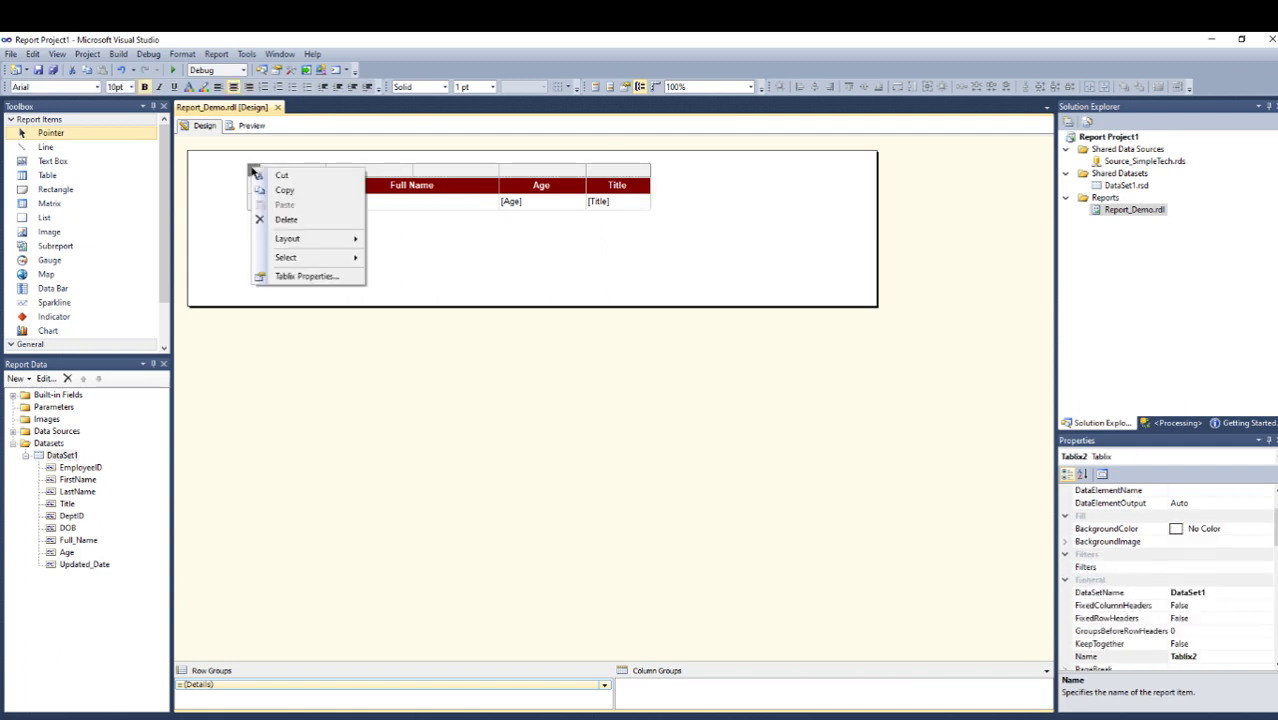
left_click(308, 277)
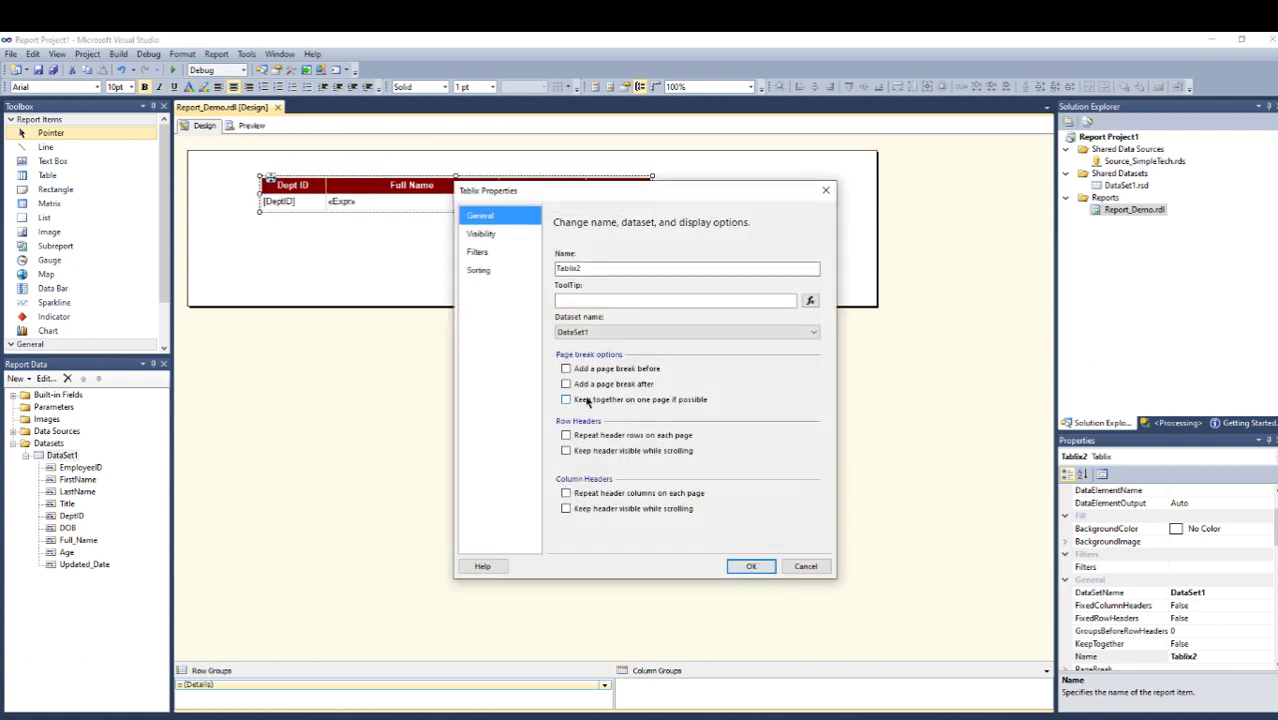
left_click(491, 270)
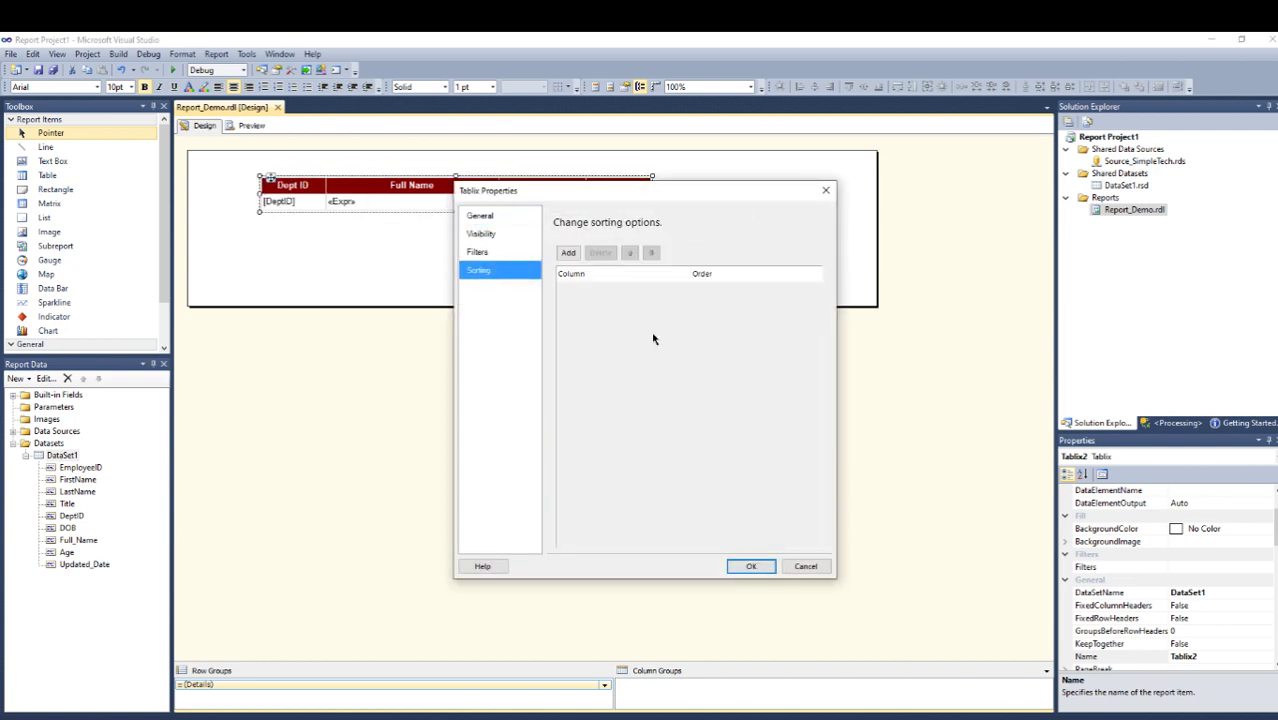
left_click(567, 253)
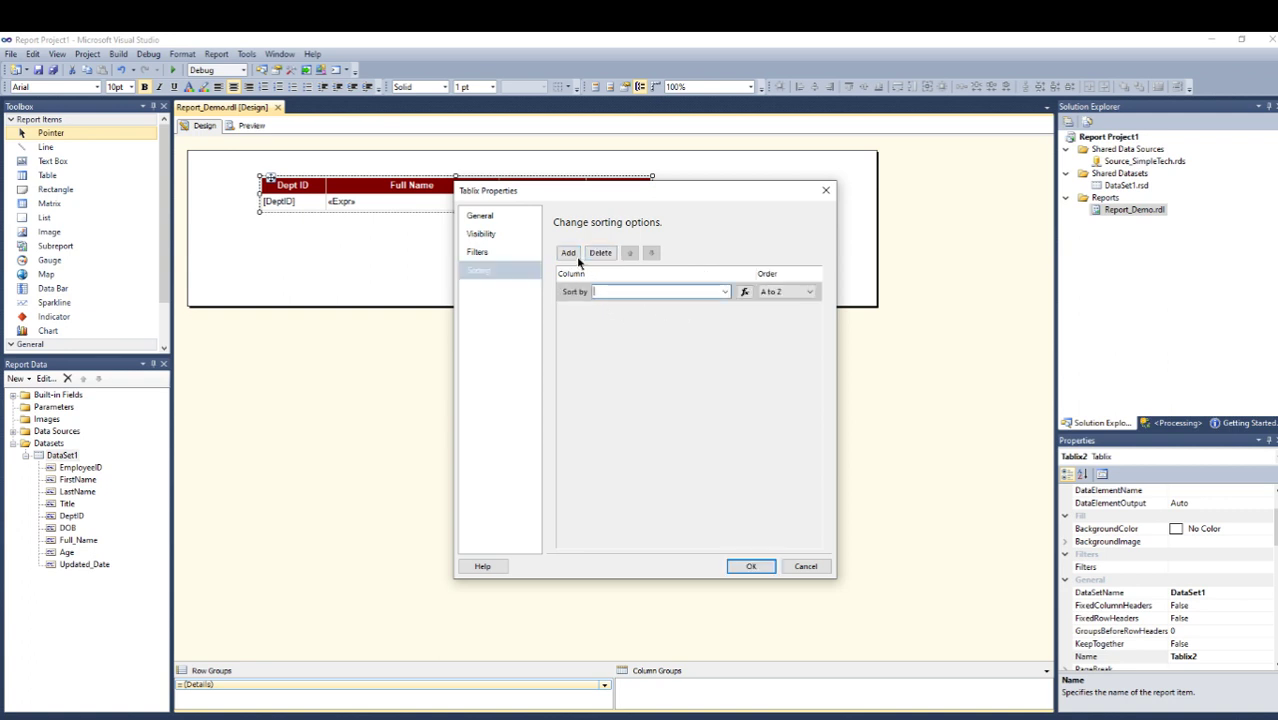
left_click(726, 292)
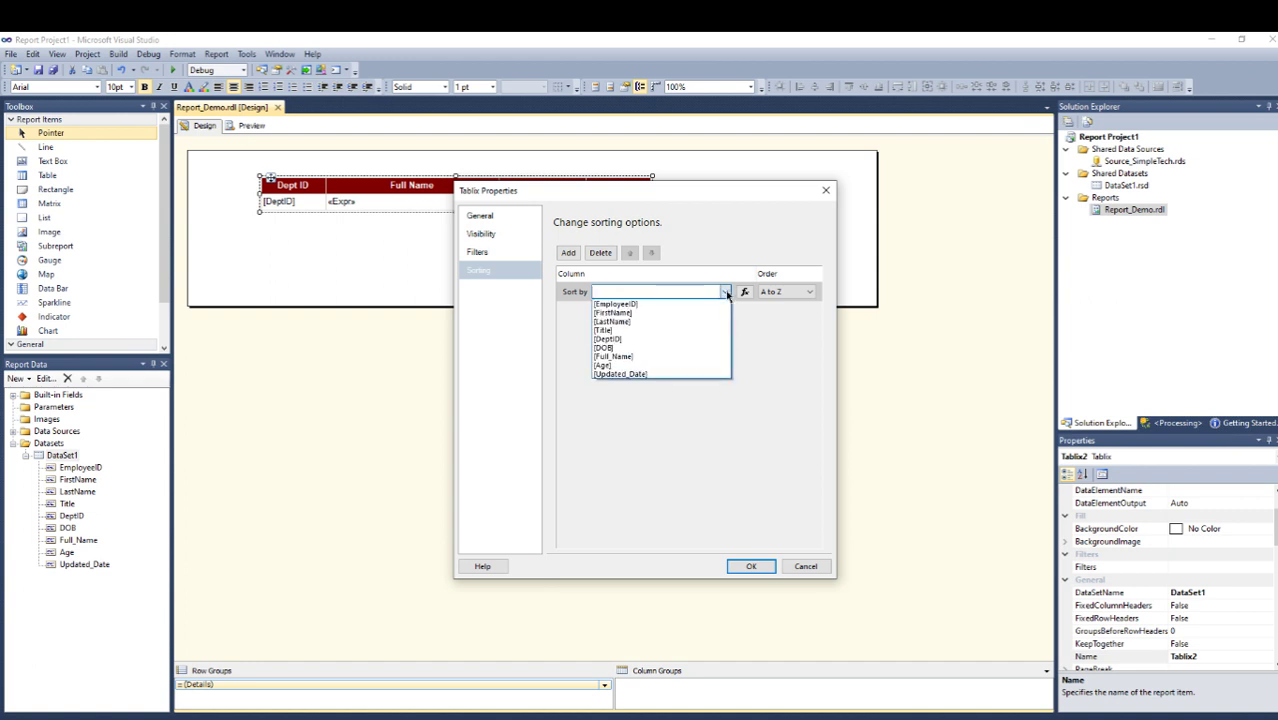
left_click(636, 339)
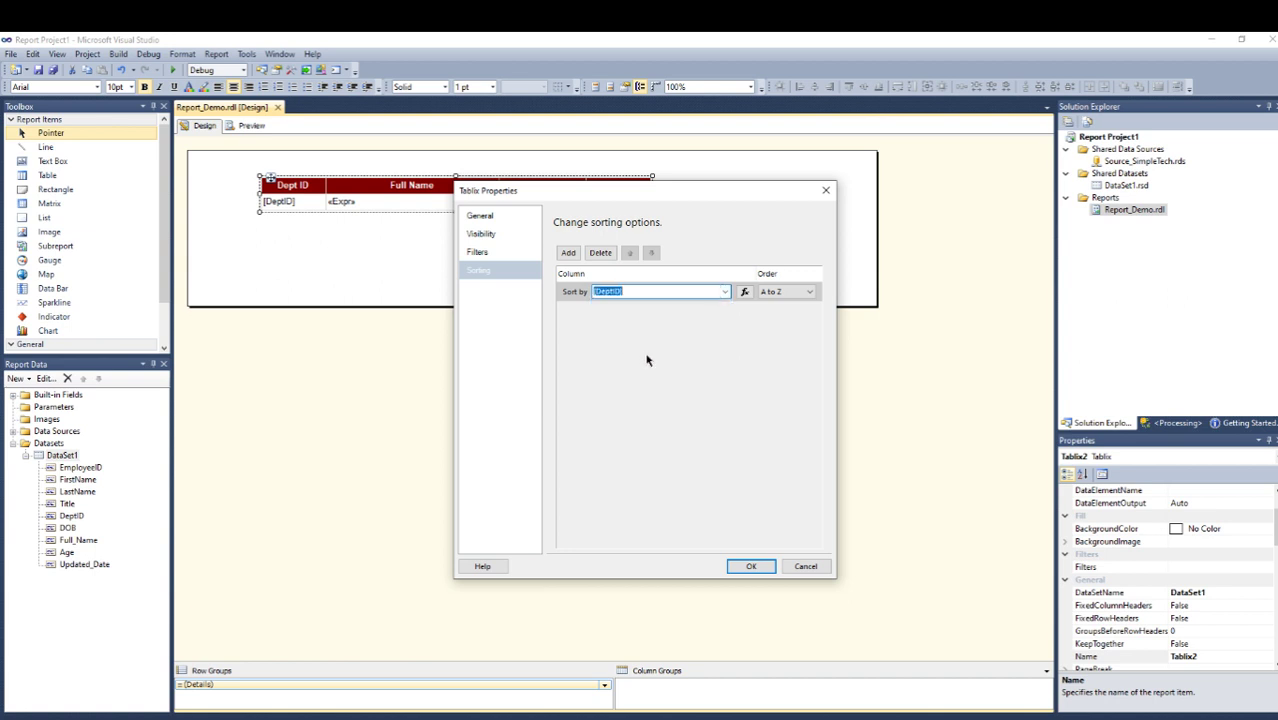
left_click(751, 567)
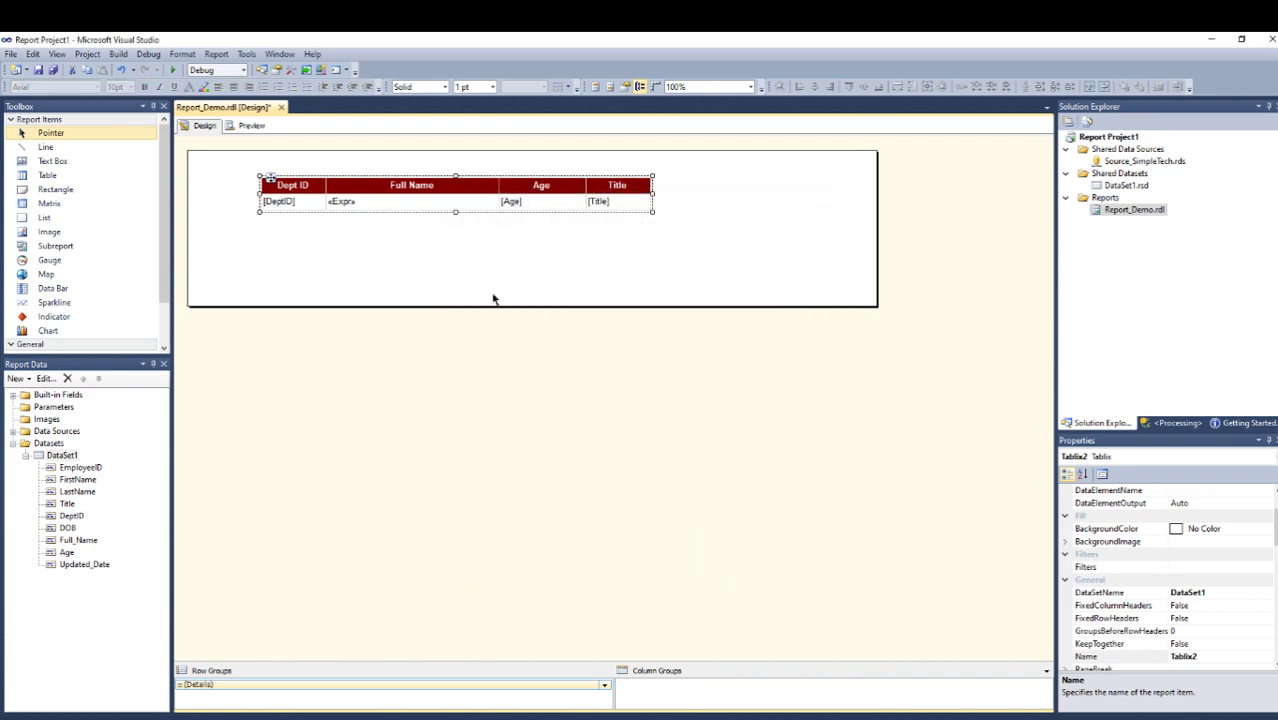
left_click(251, 126)
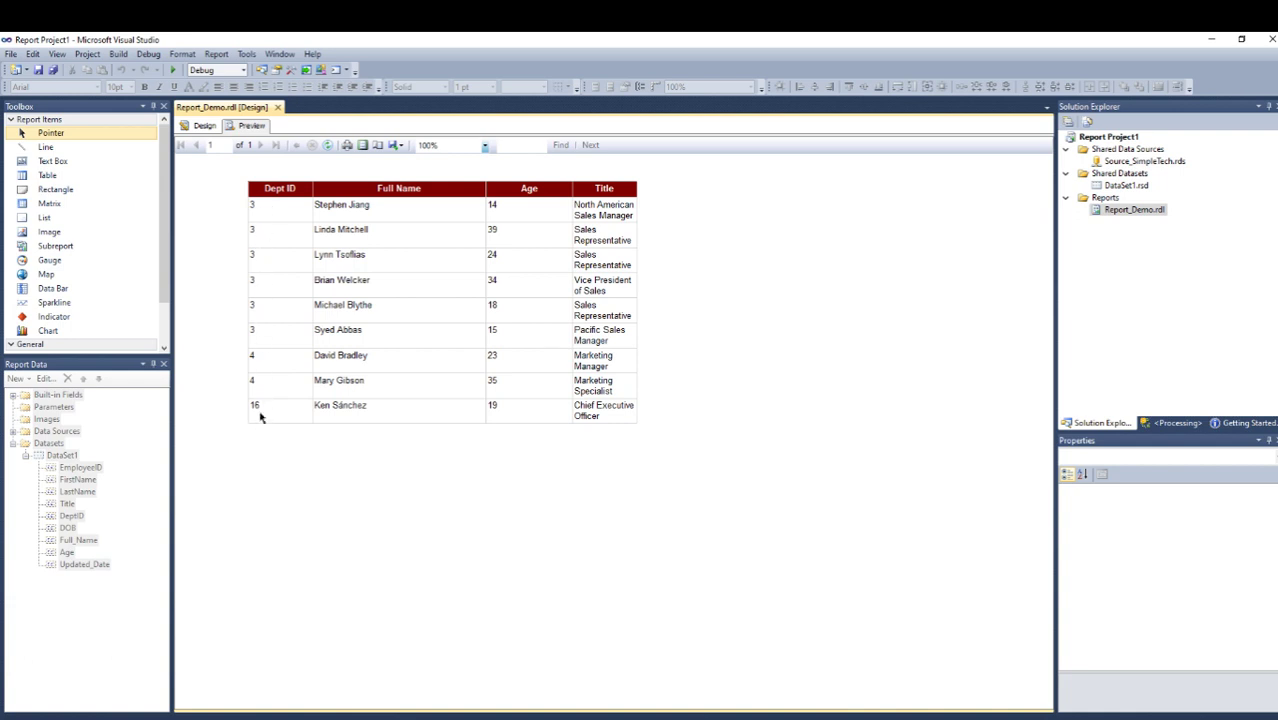
Step: Enable interactive sorting on the Age data cell, sorting detail rows by [Age]
left_click(204, 126)
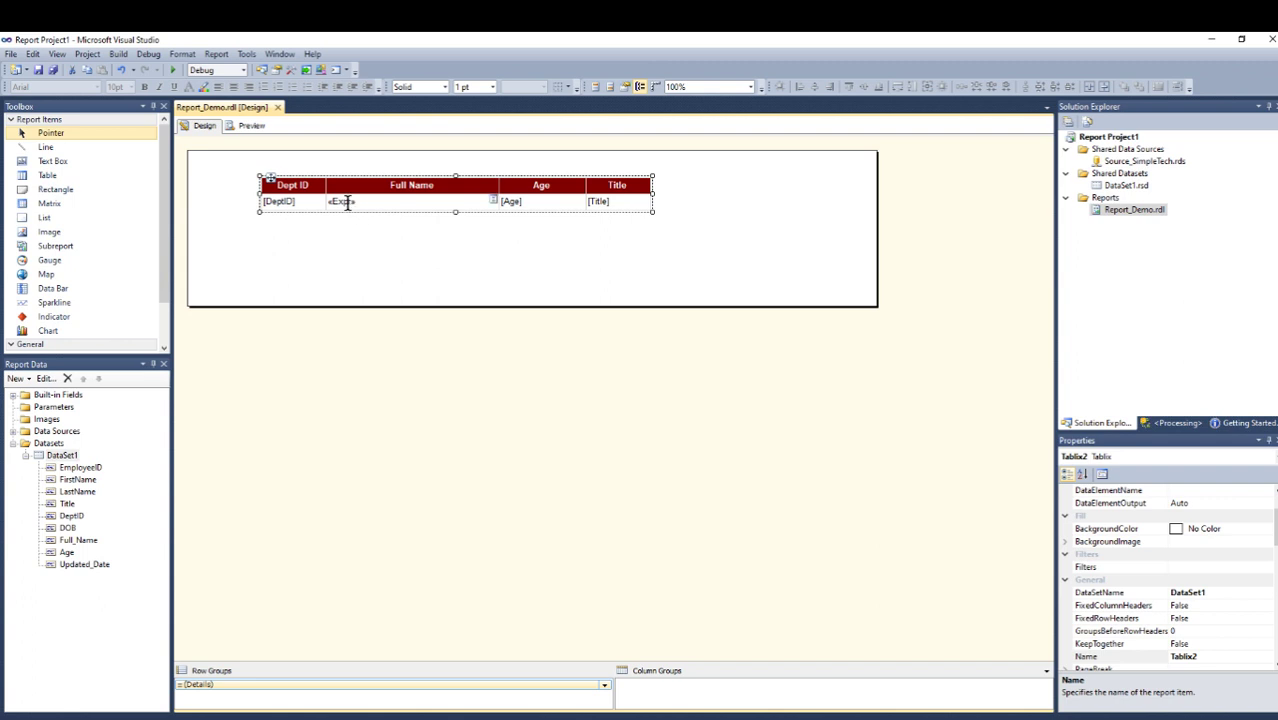
left_click(408, 207)
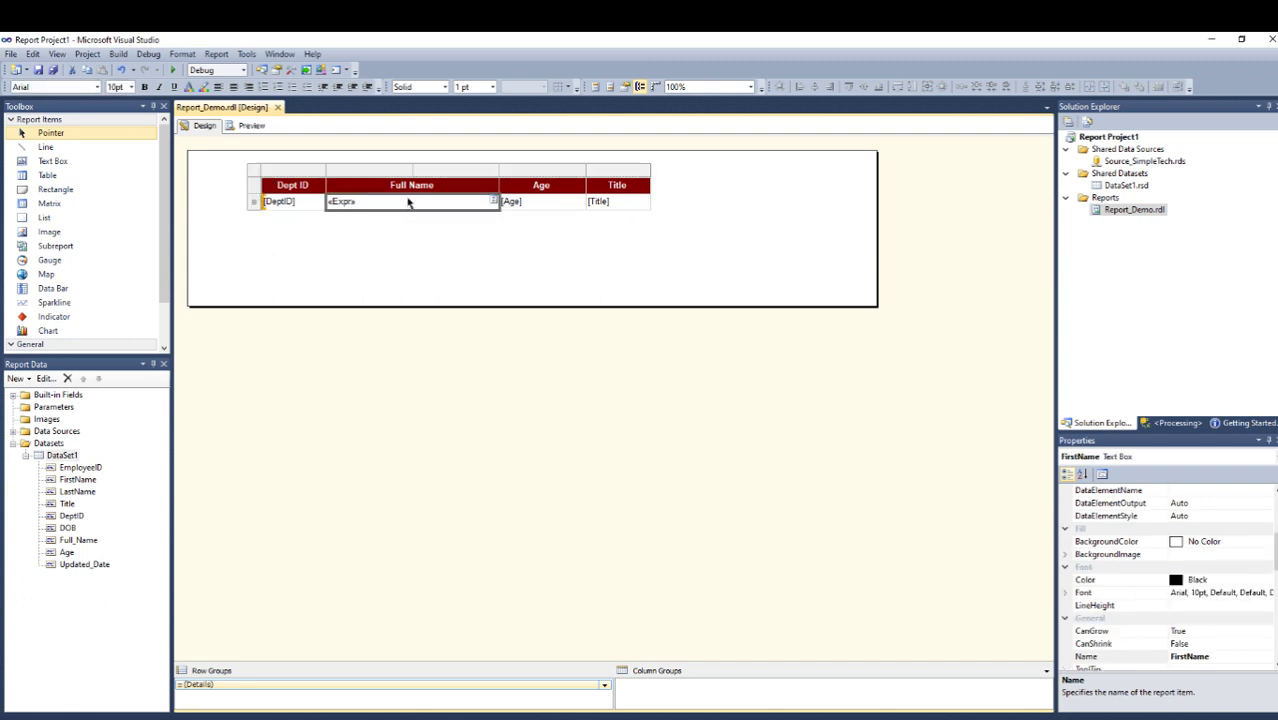
left_click(525, 203)
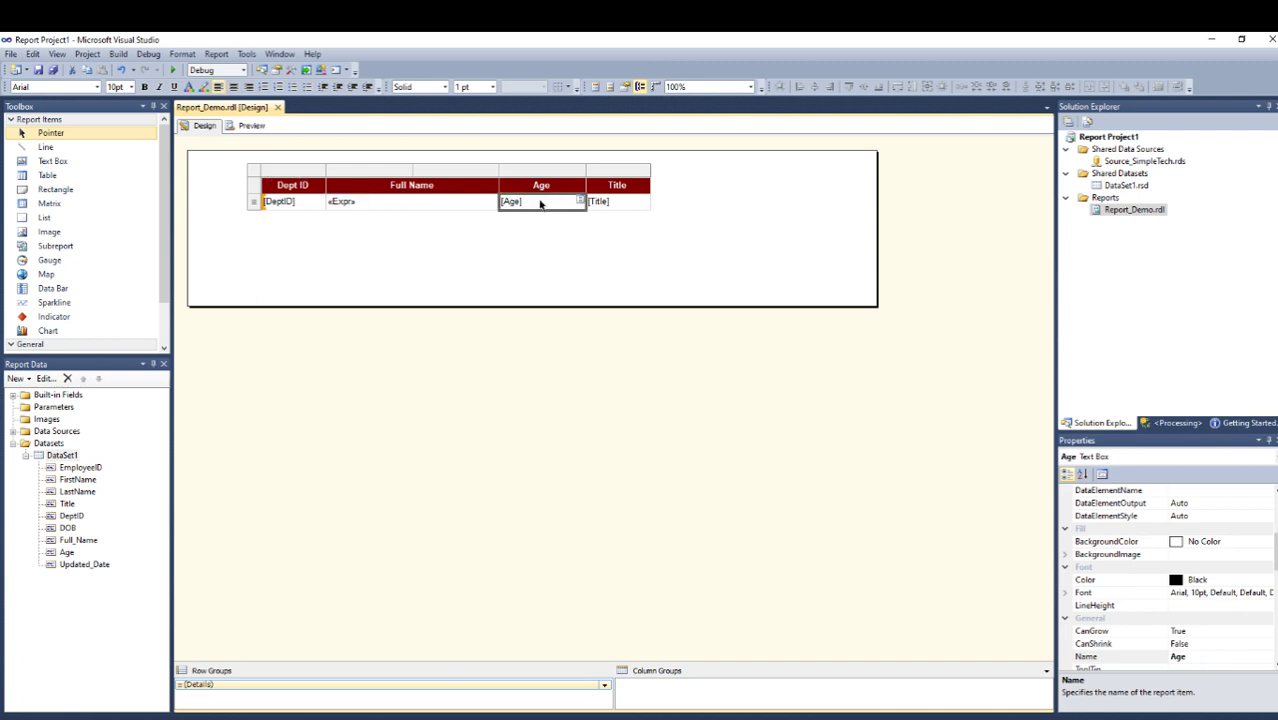
right_click(540, 203)
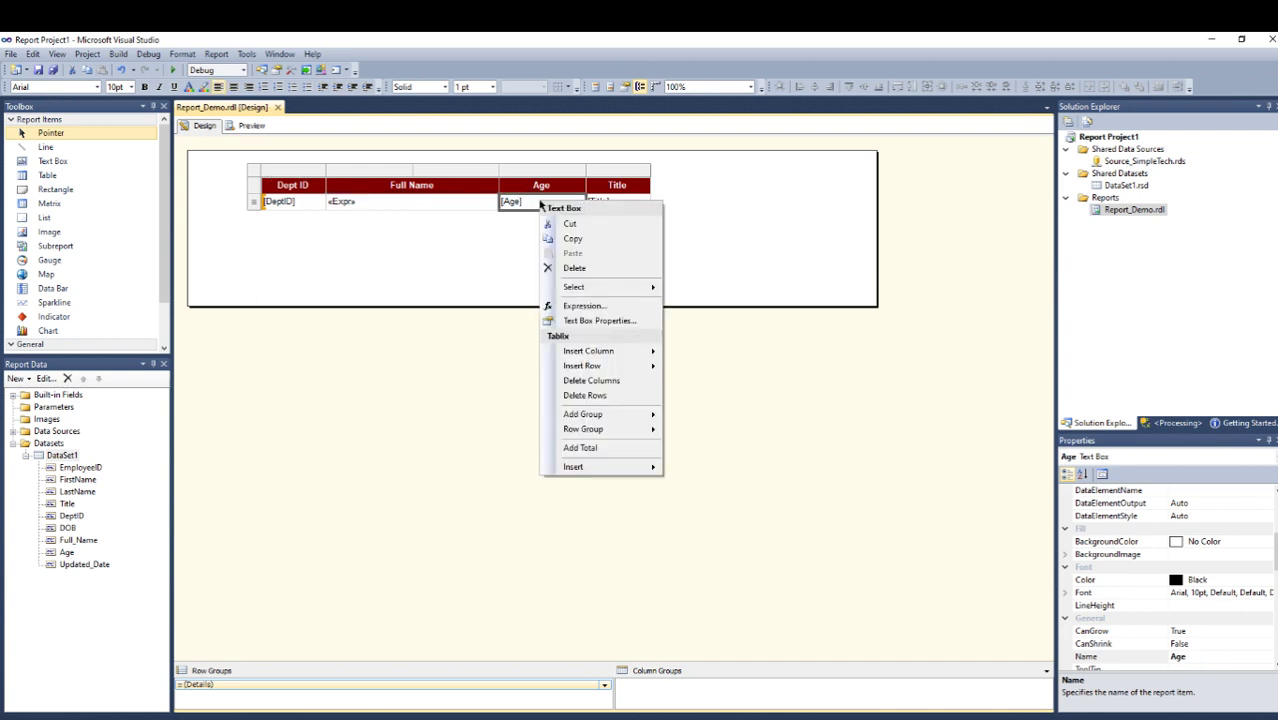
left_click(595, 323)
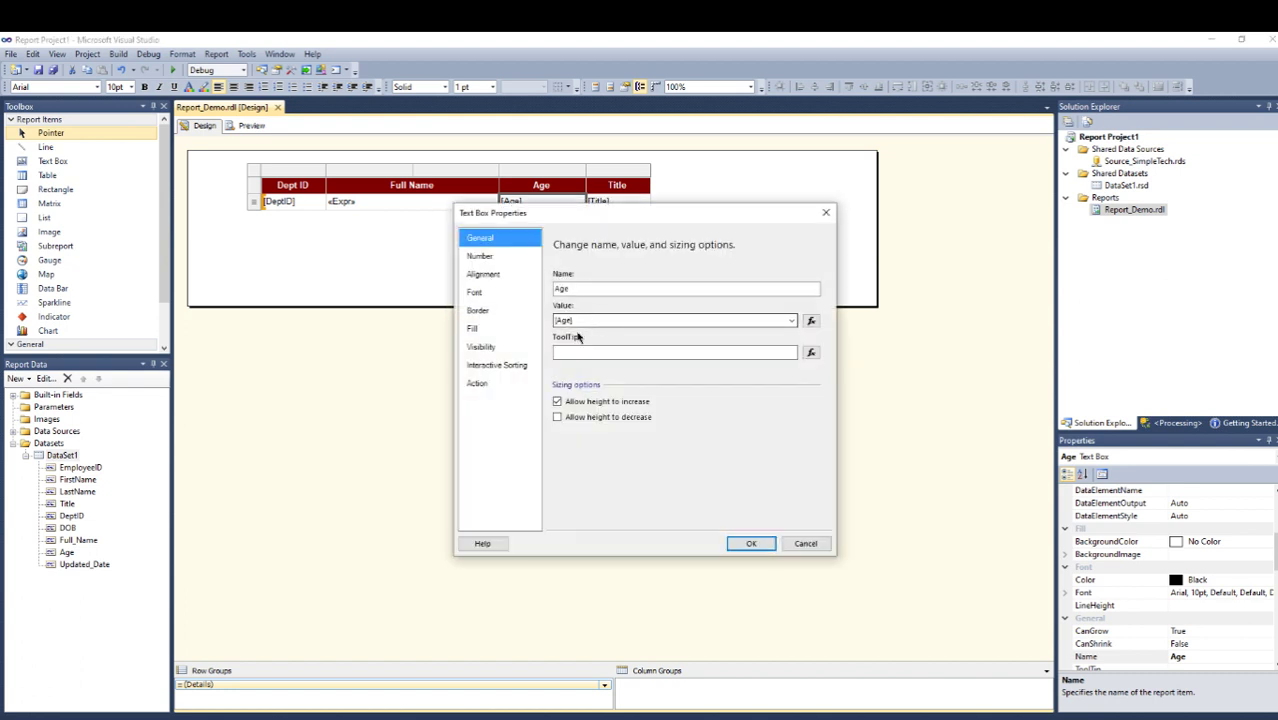
left_click(498, 370)
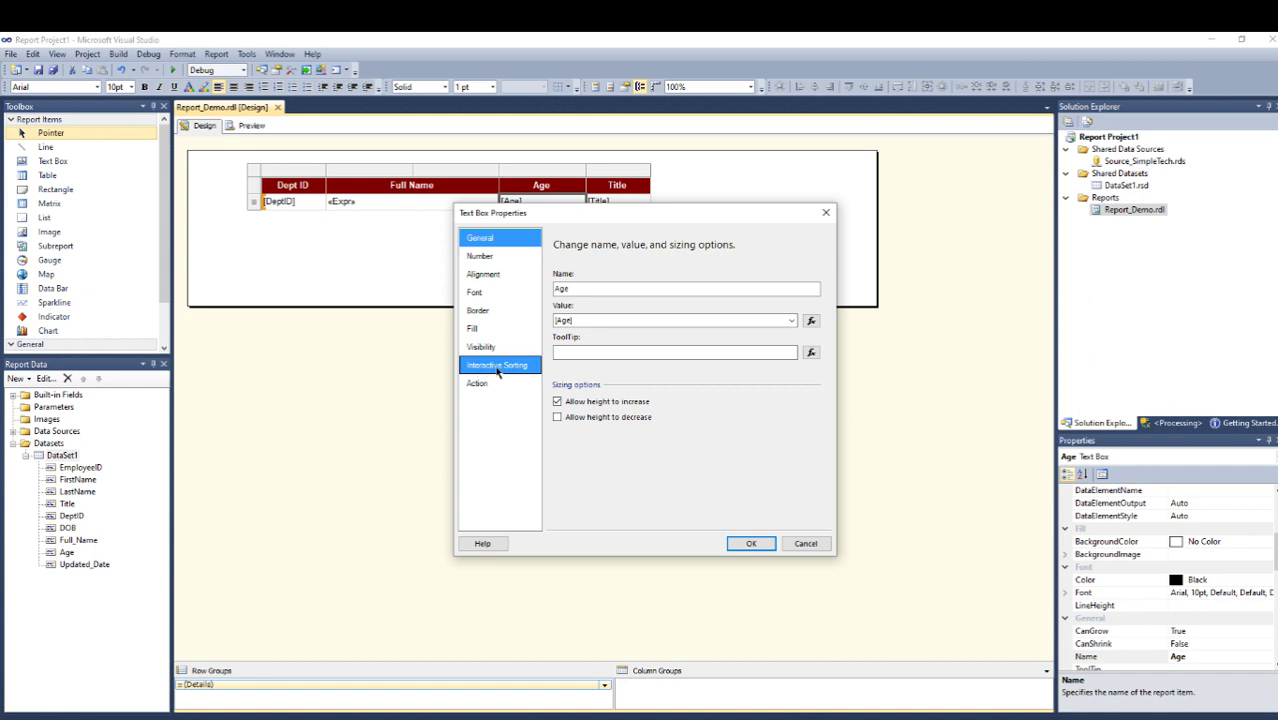
left_click(555, 276)
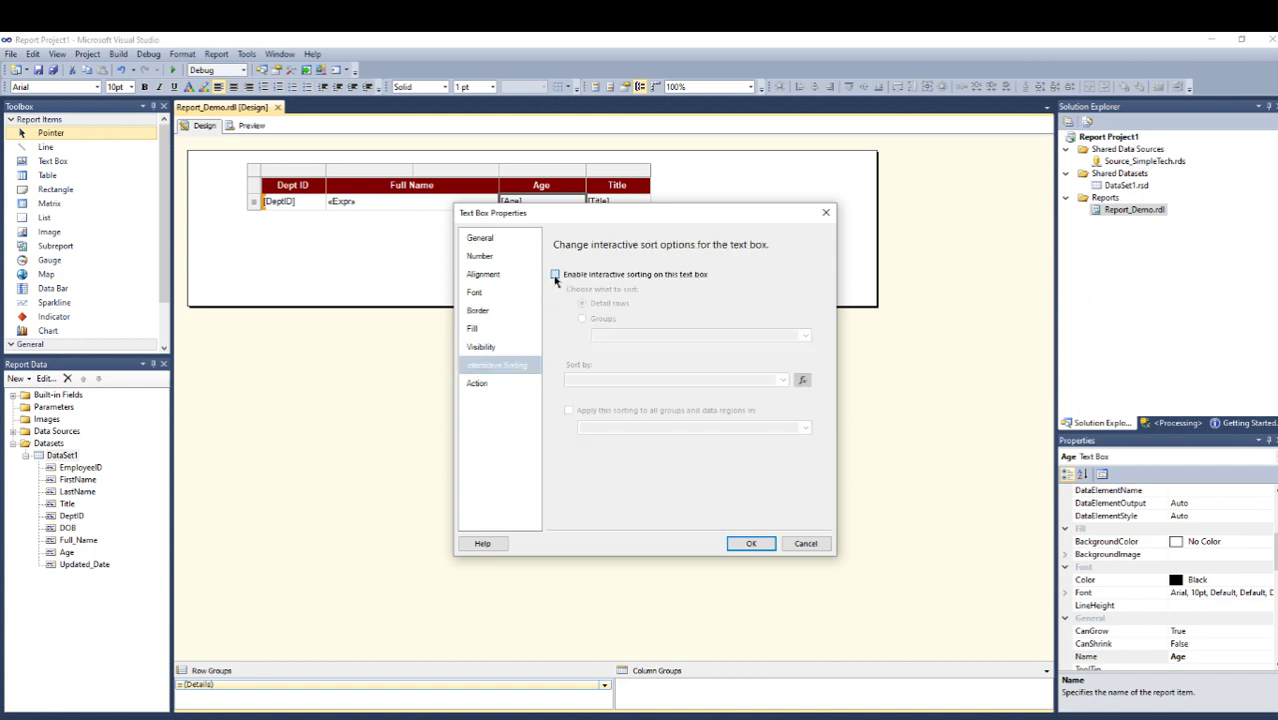
left_click(780, 381)
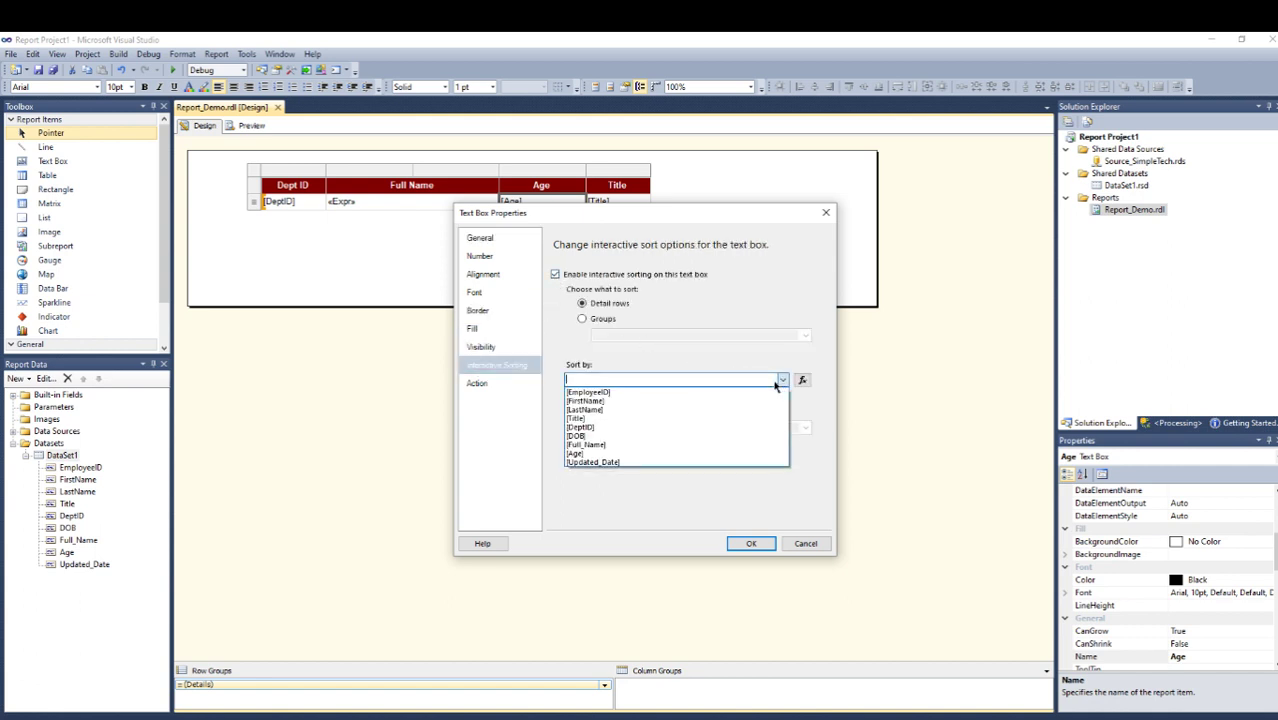
left_click(589, 457)
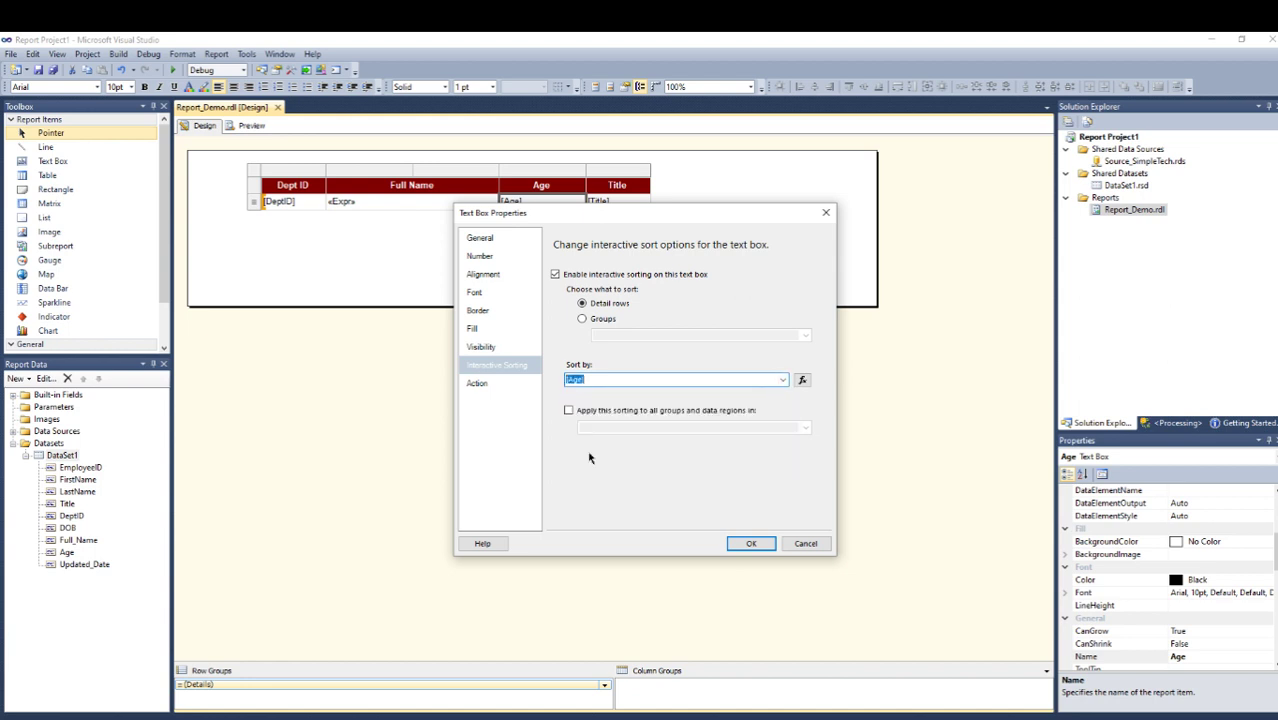
left_click(750, 544)
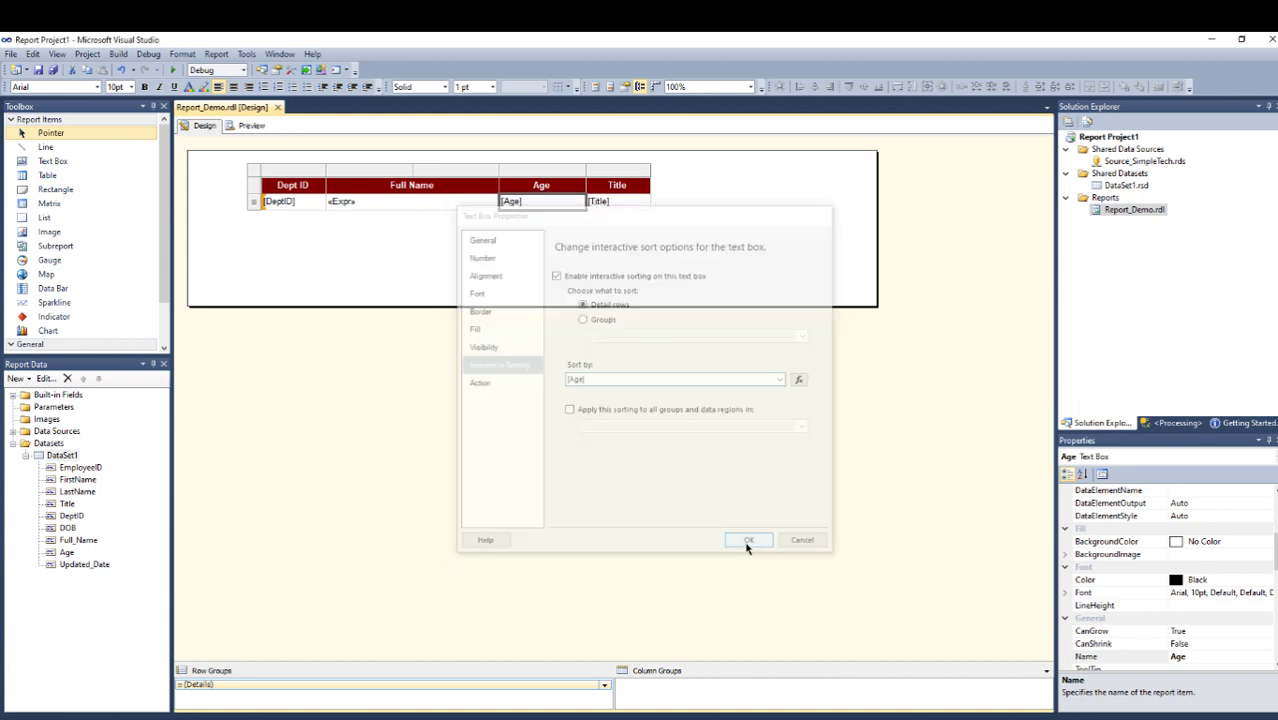
Step: Preview the report, then turn off interactive sorting on the [Age] data cell
left_click(250, 126)
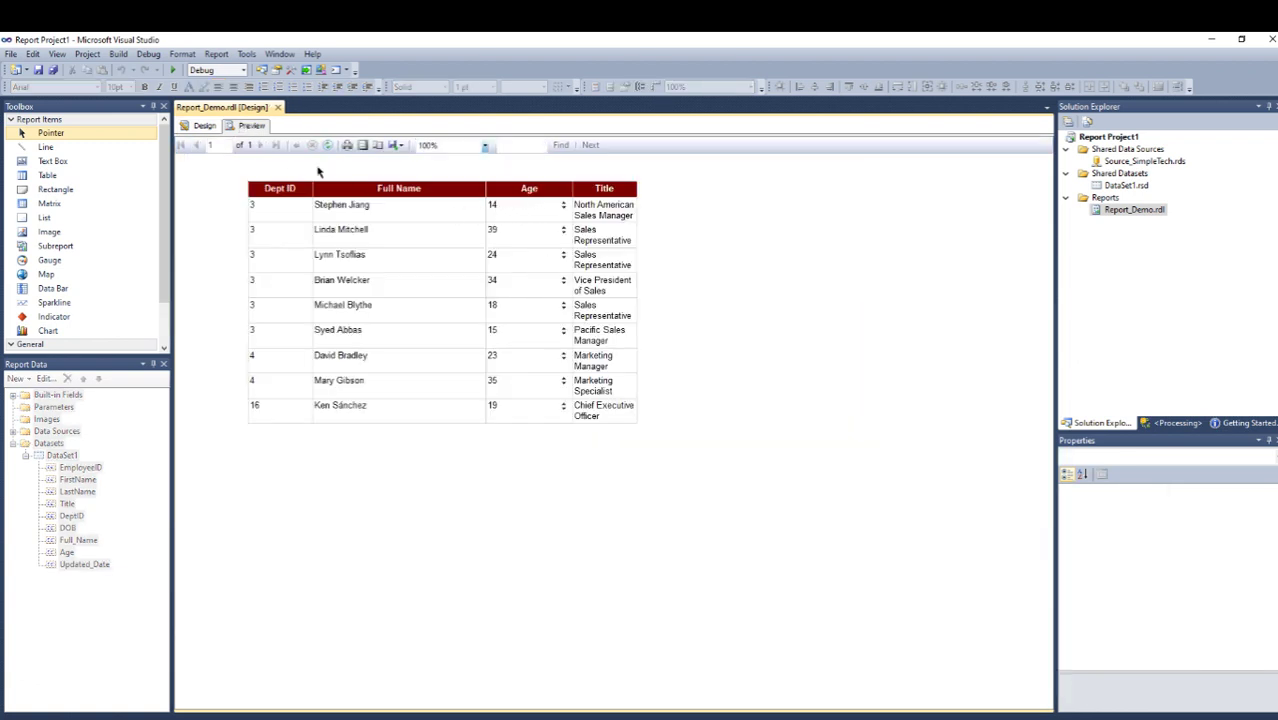
left_click(206, 126)
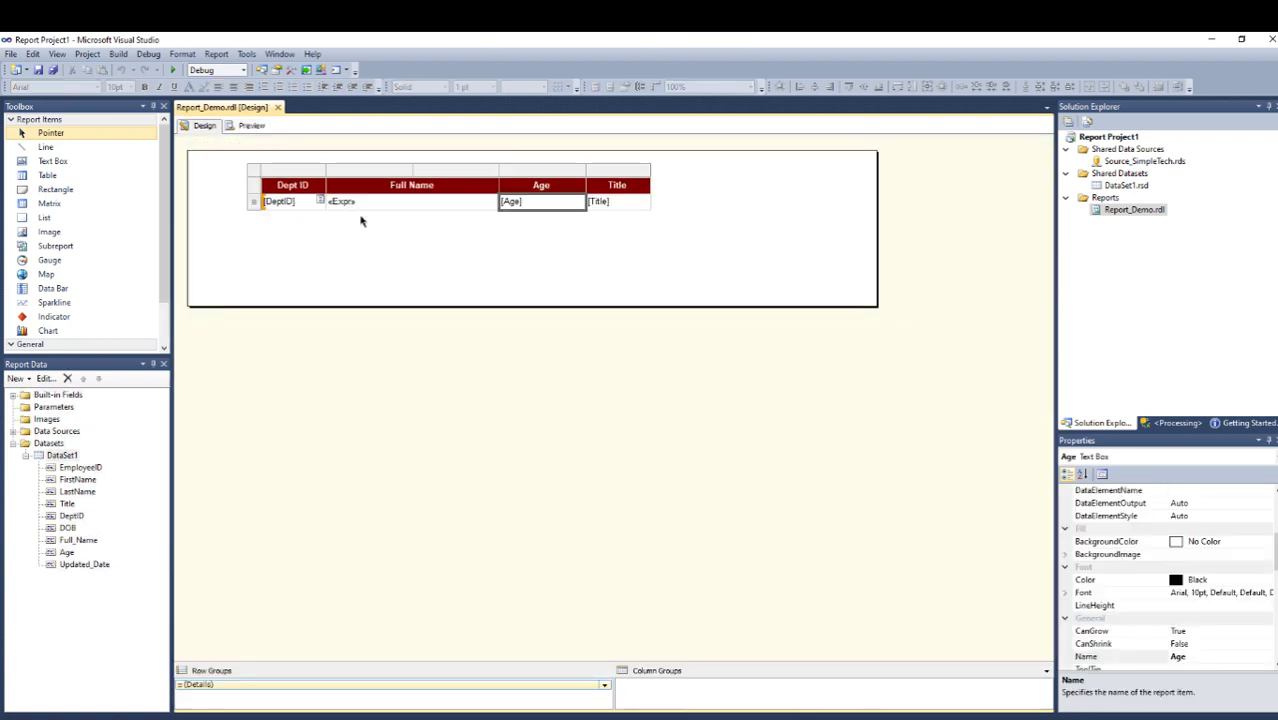
right_click(535, 209)
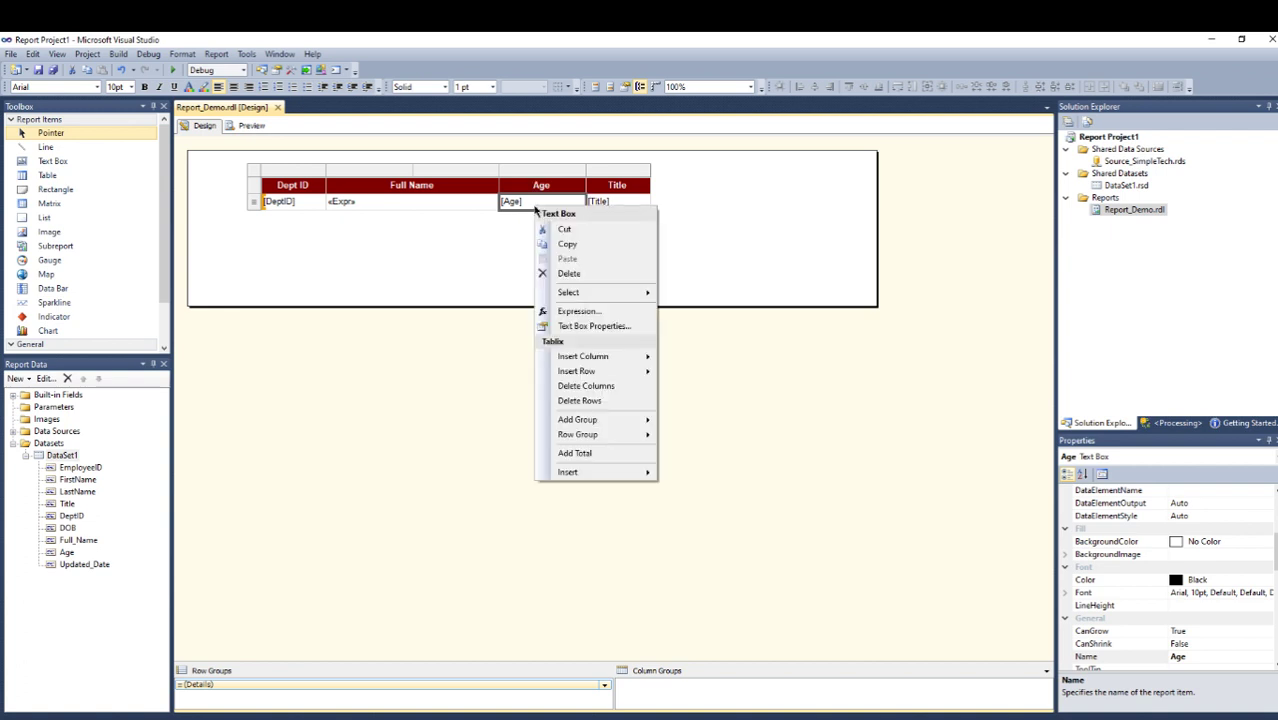
left_click(595, 327)
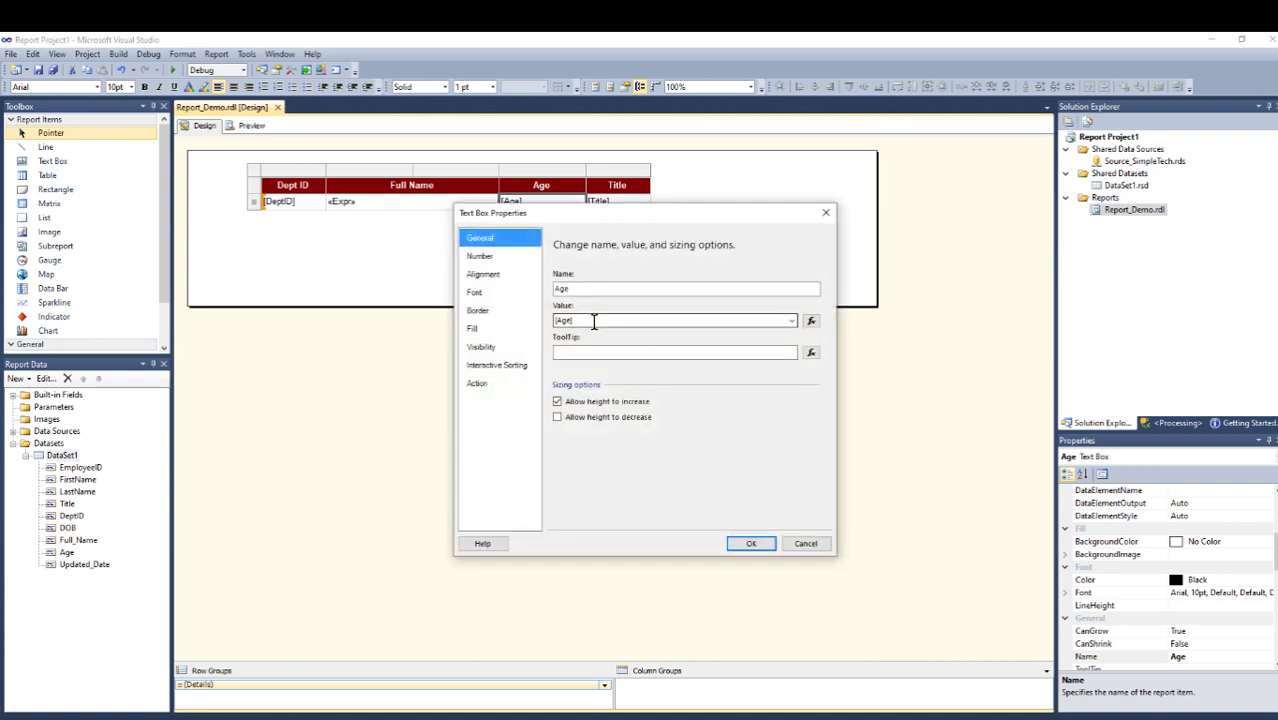
left_click(500, 365)
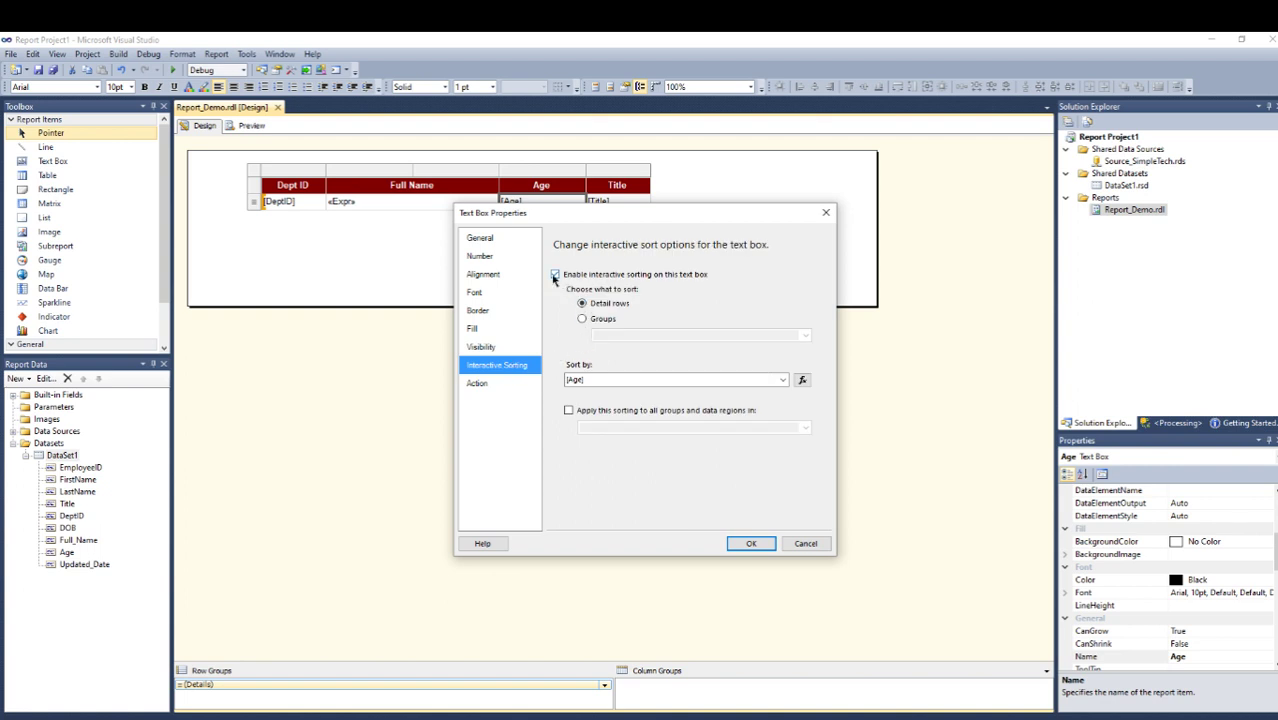
left_click(555, 275)
left_click(750, 543)
Step: Enable interactive sorting on the Age column header, sorting by [Age]
left_click(545, 189)
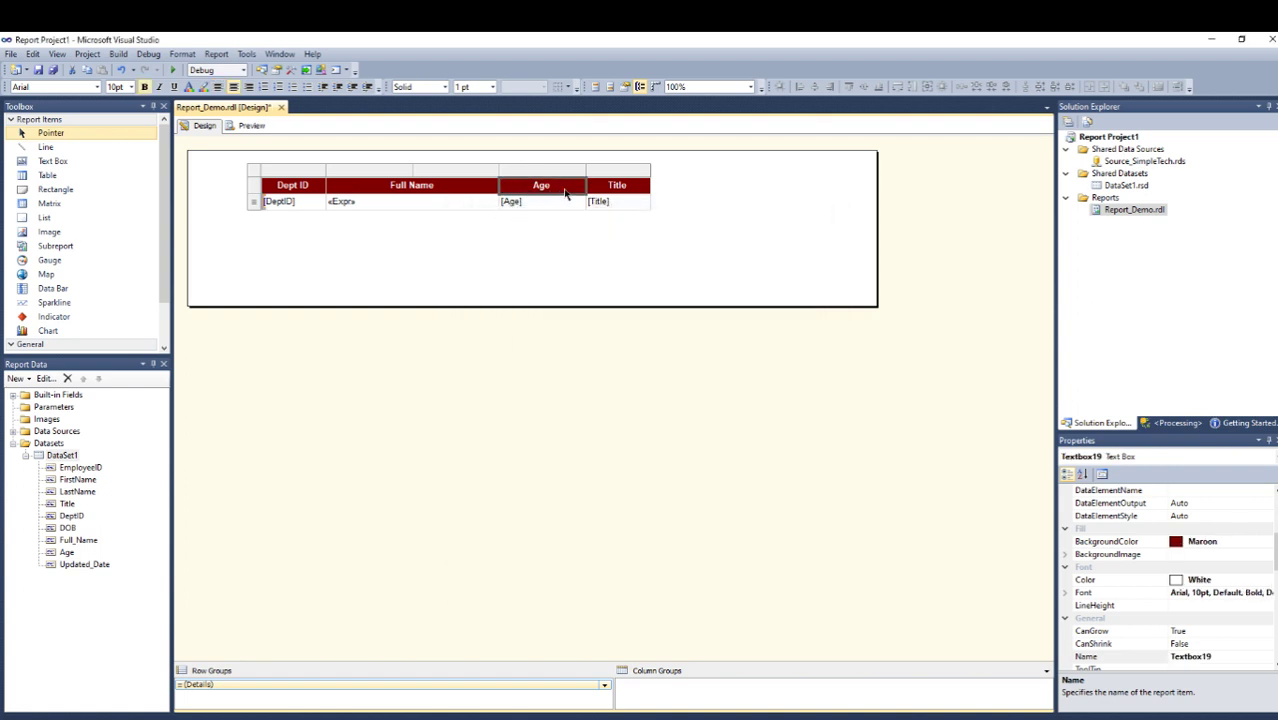
right_click(565, 193)
left_click(620, 309)
left_click(505, 366)
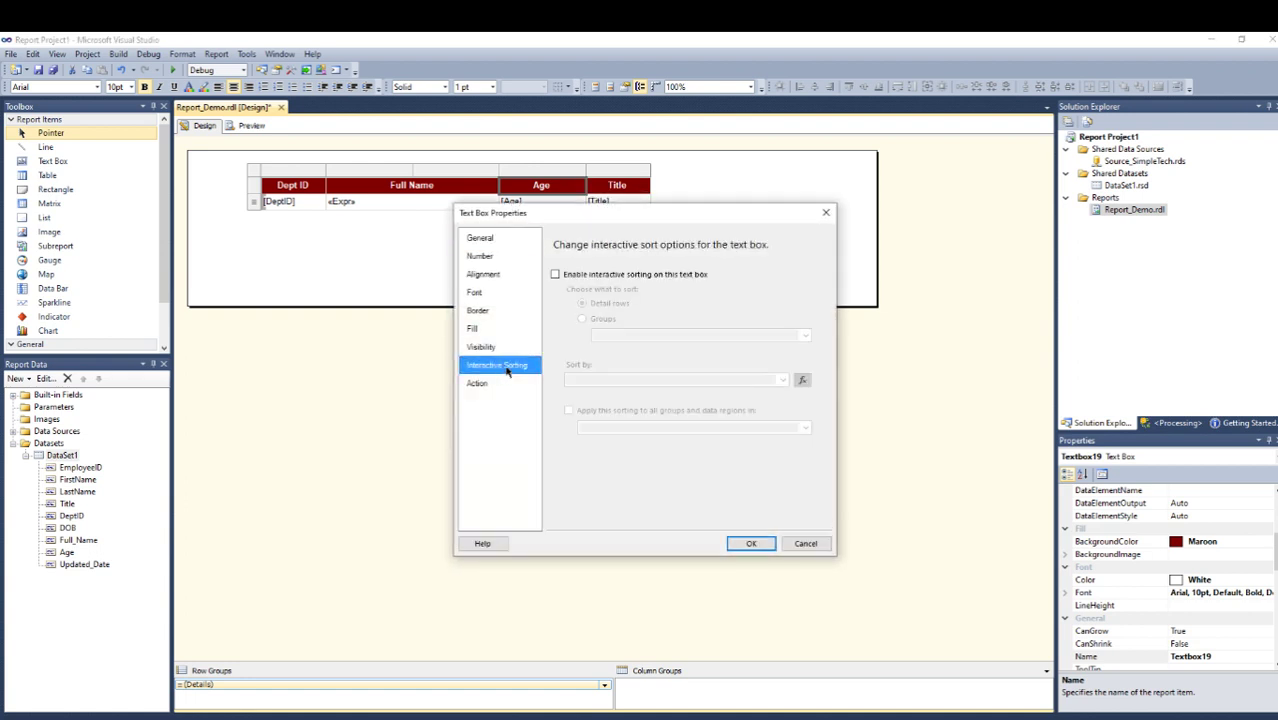
left_click(555, 275)
left_click(782, 381)
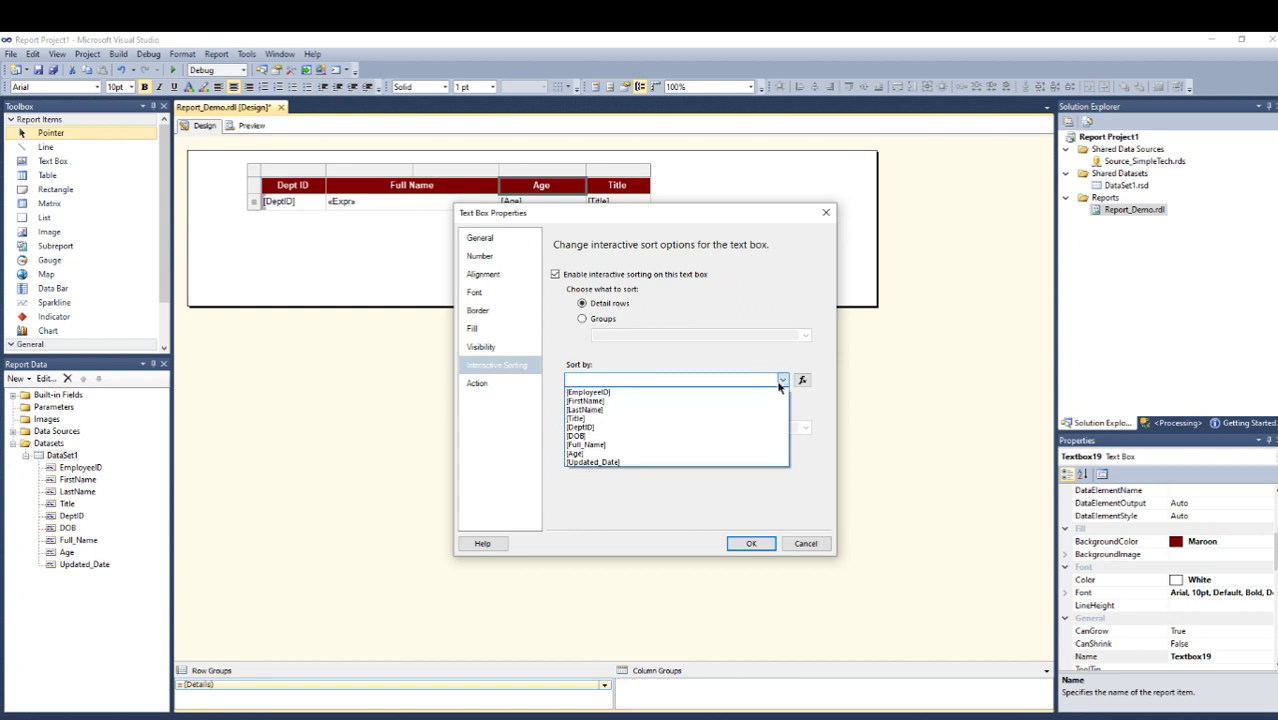
left_click(588, 454)
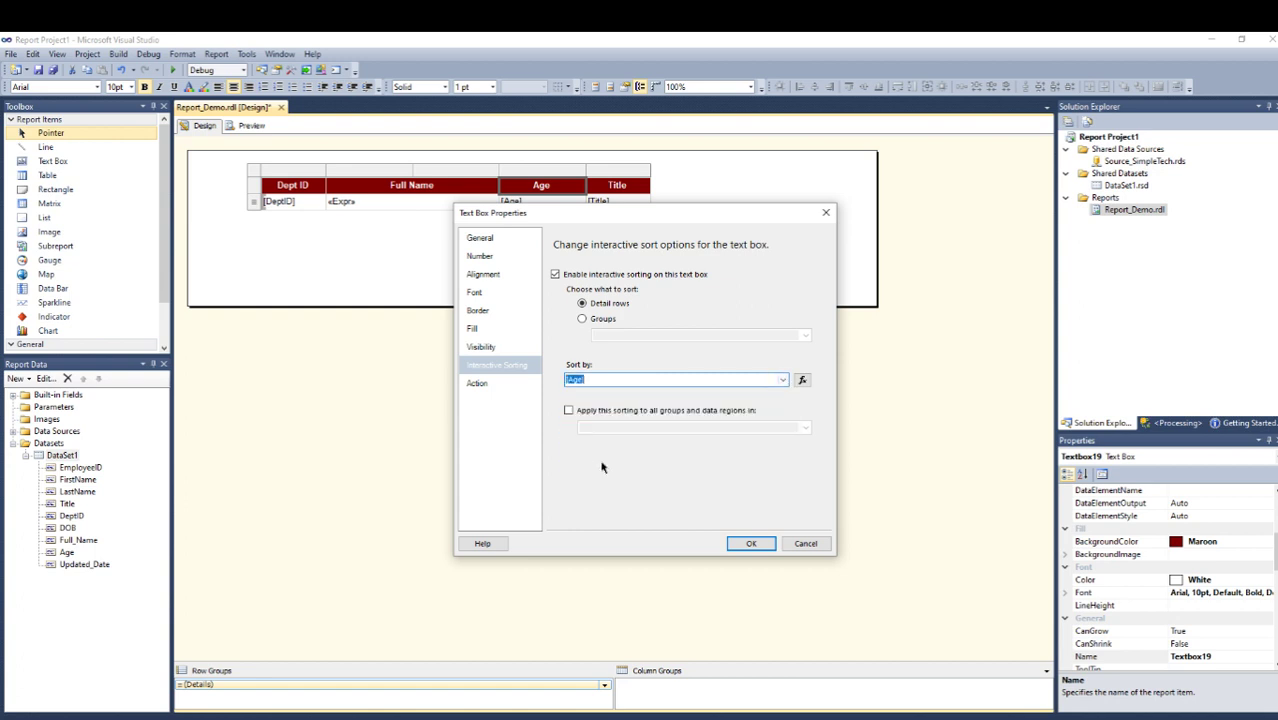
left_click(749, 544)
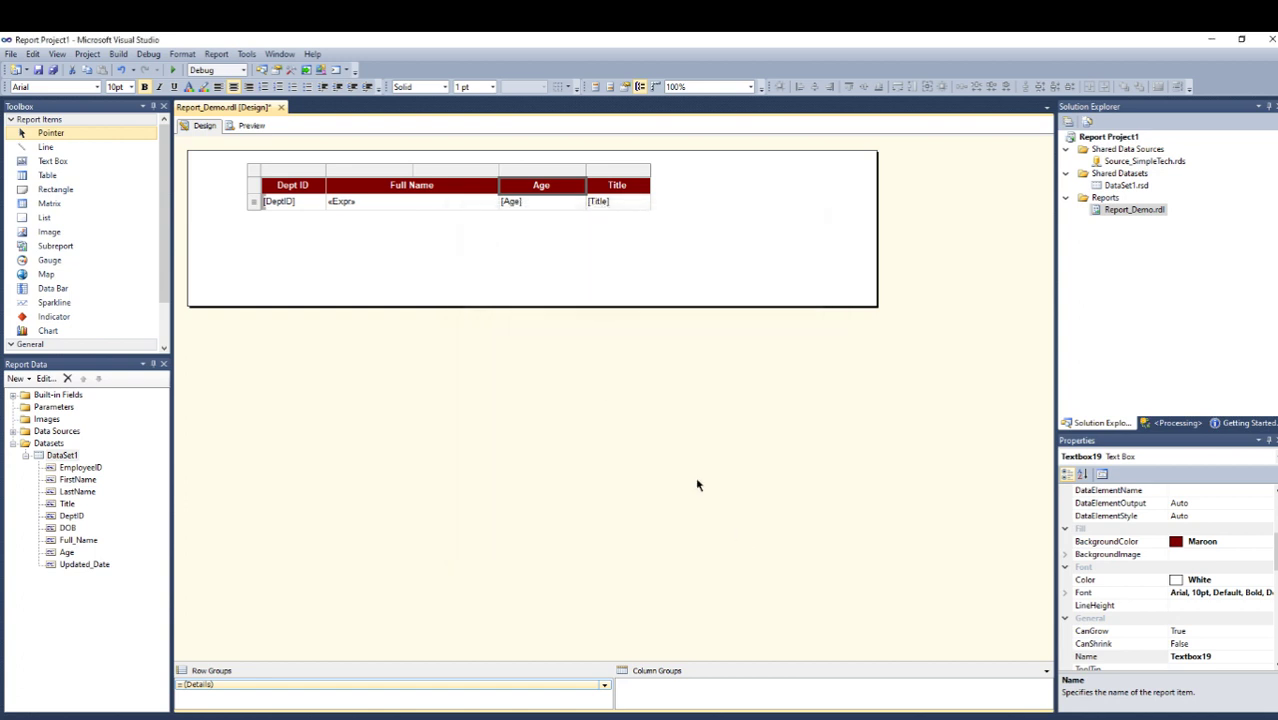
Step: Preview the report, toggle the Age header sort between ascending and descending, then return to Design
left_click(252, 125)
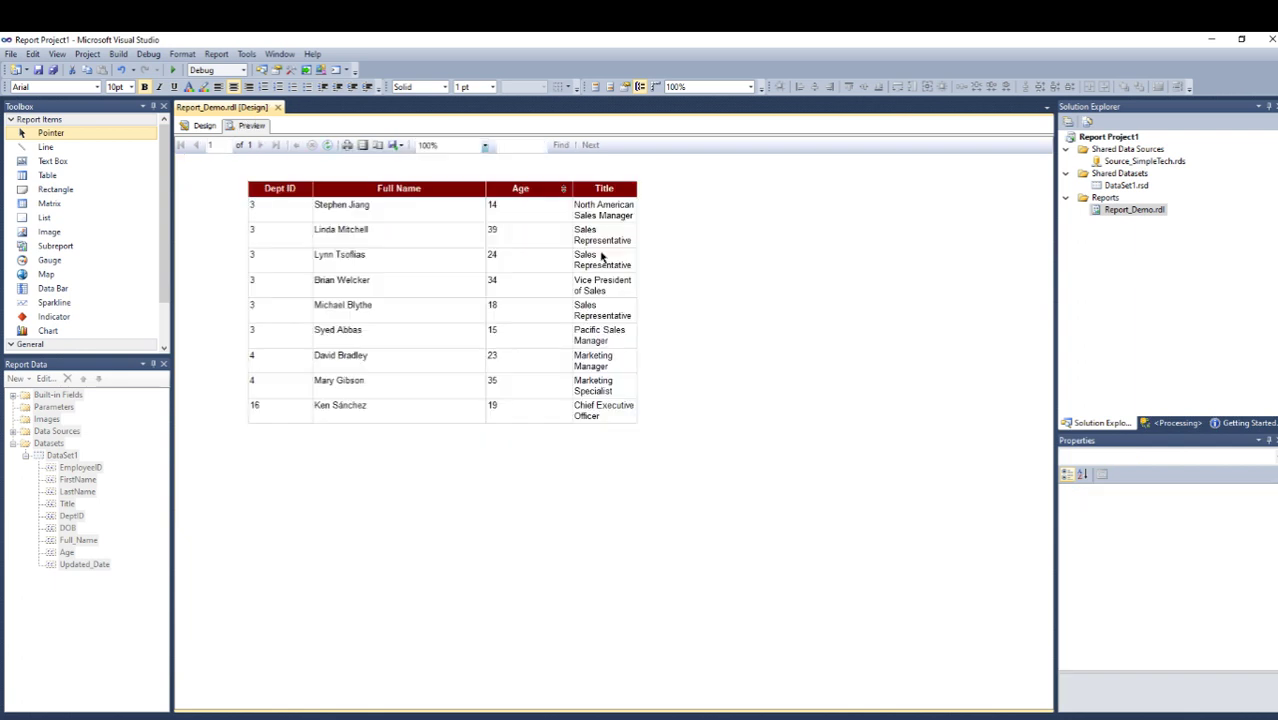
left_click(563, 190)
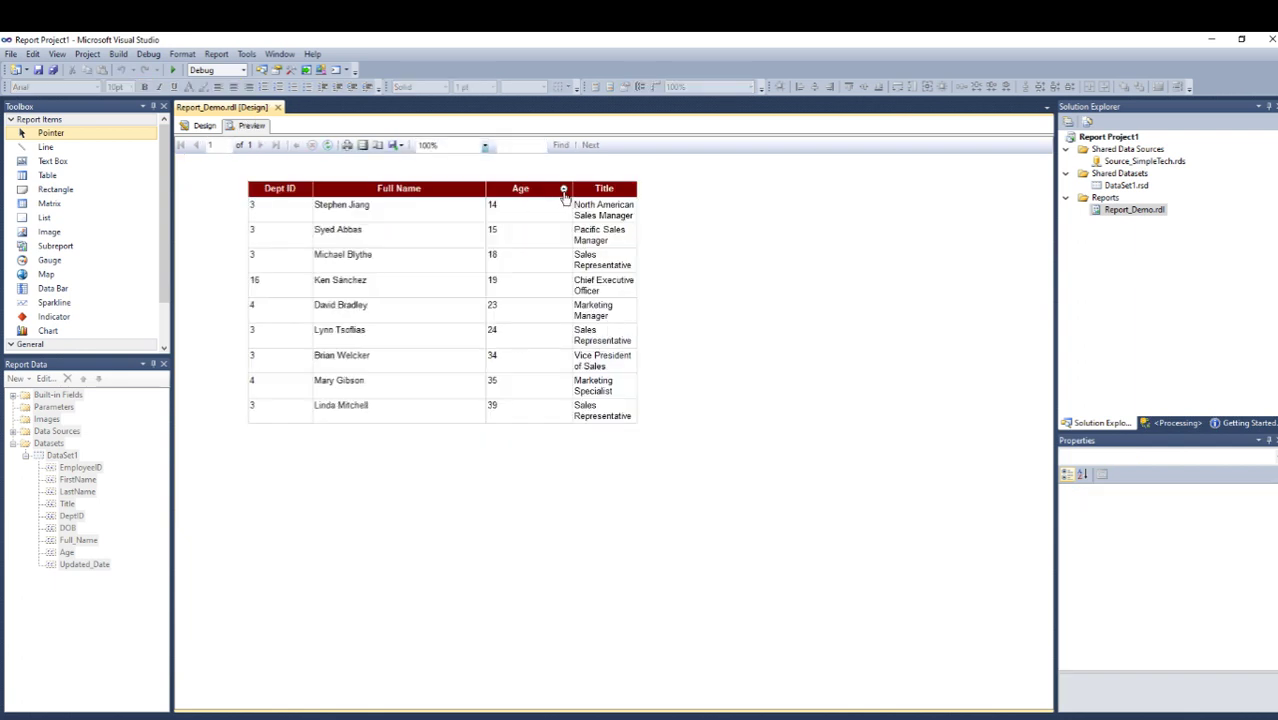
left_click(564, 190)
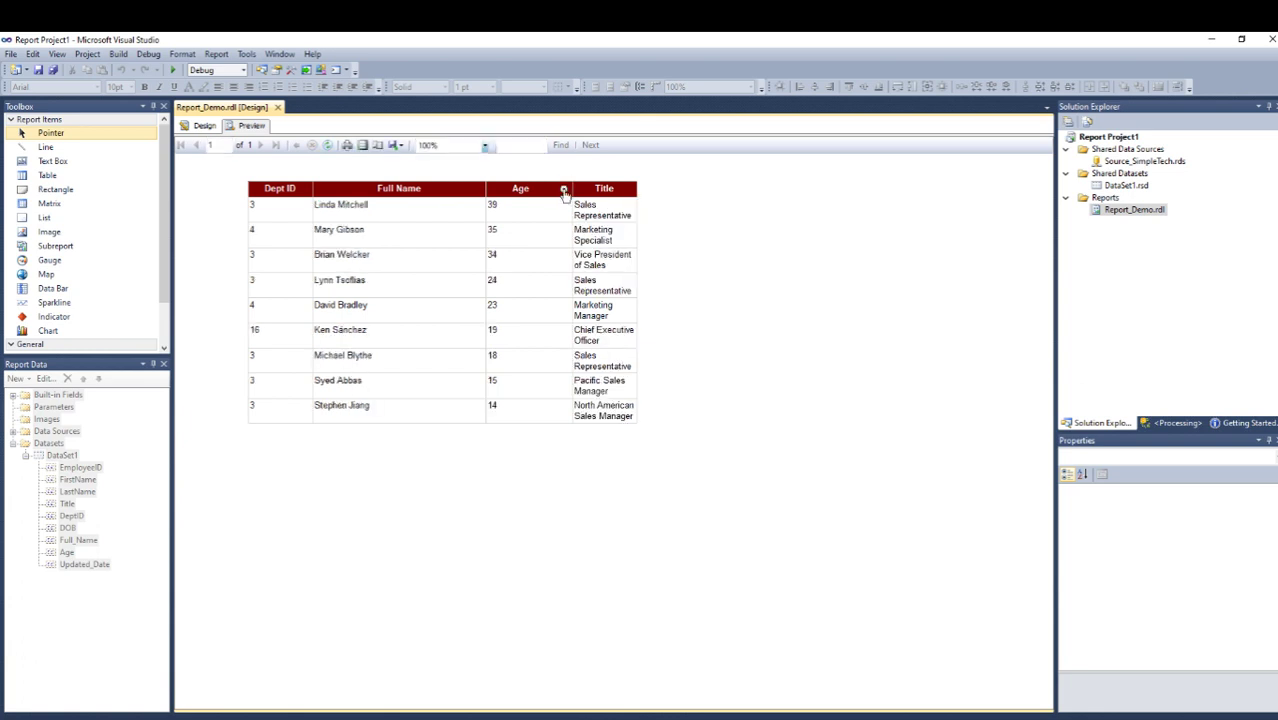
left_click(564, 190)
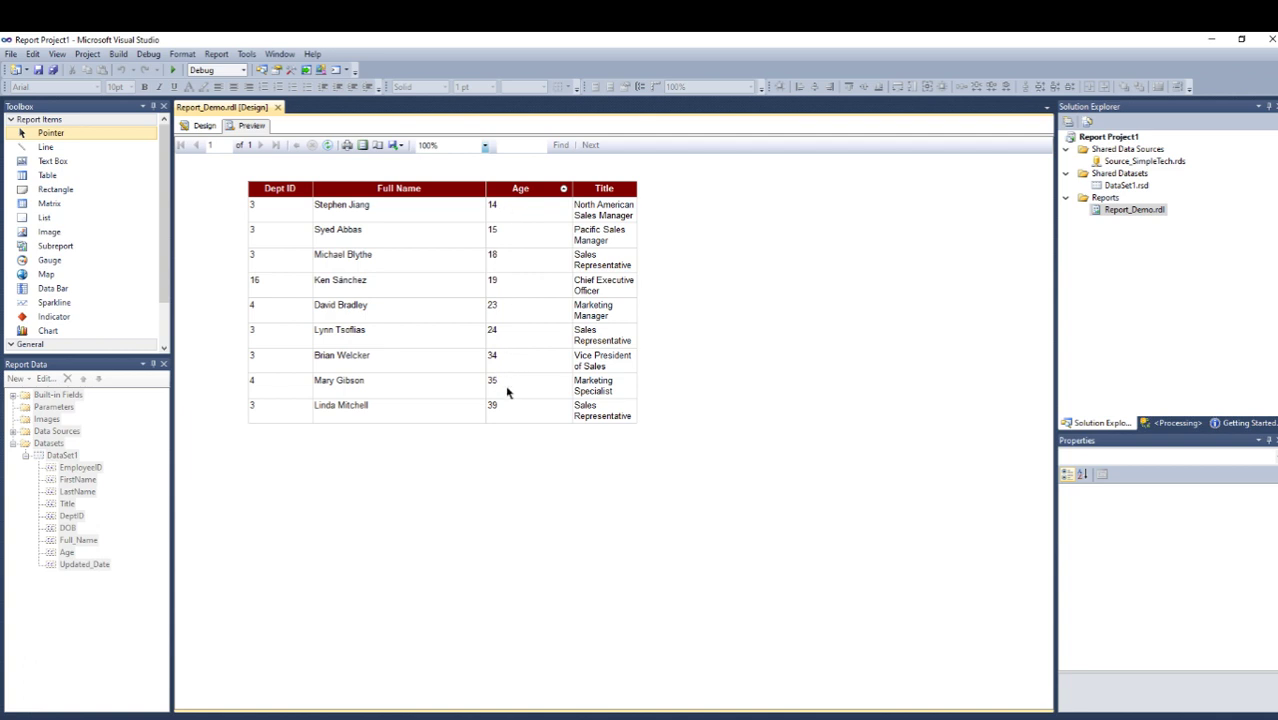
left_click(563, 189)
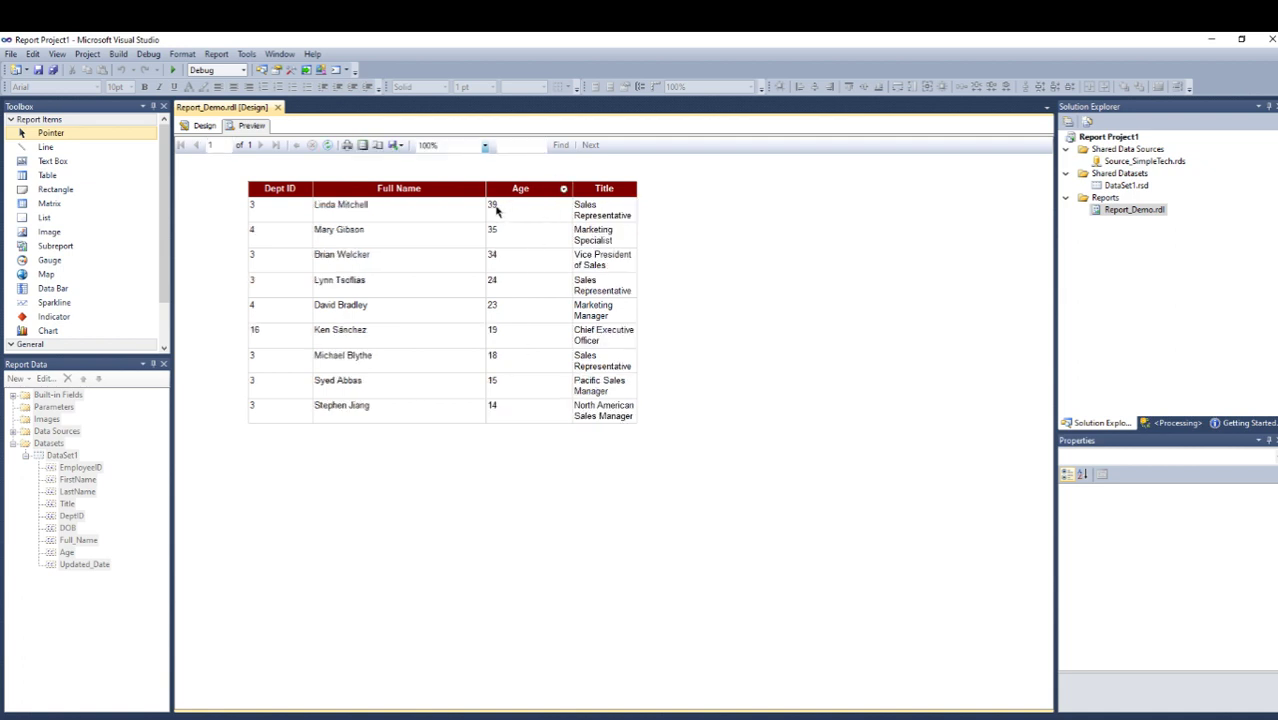
left_click(563, 191)
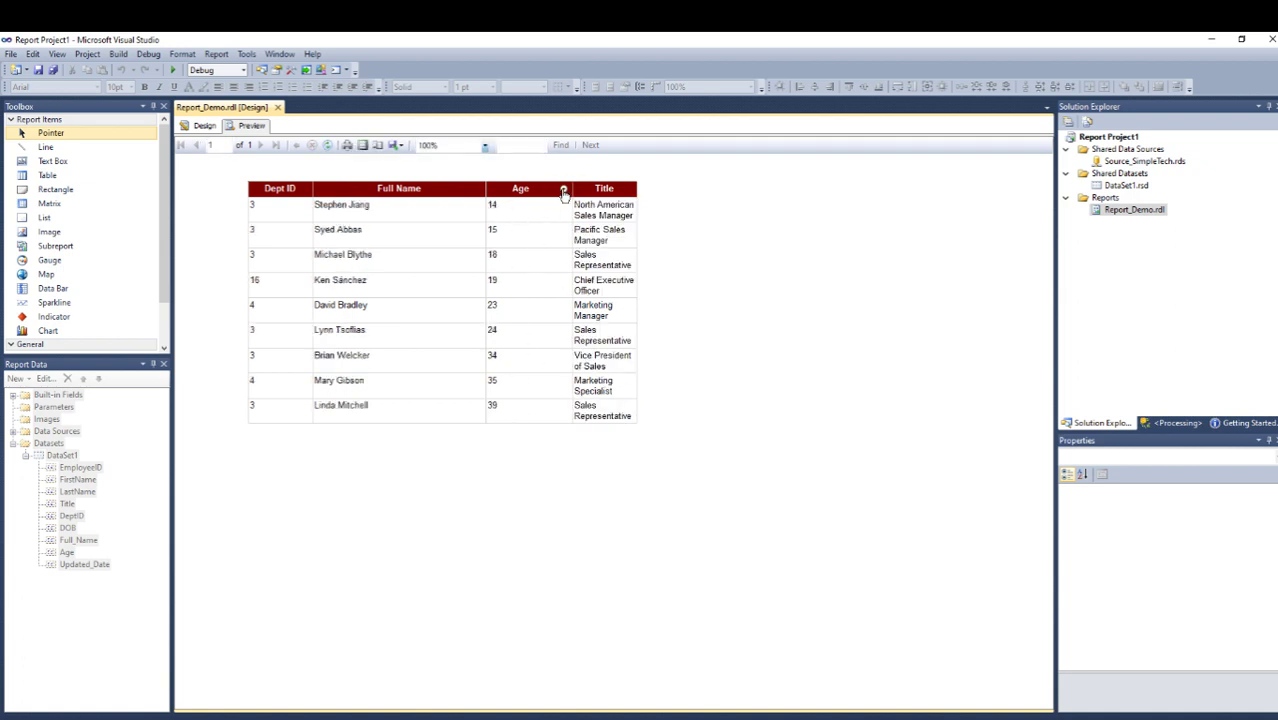
left_click(201, 125)
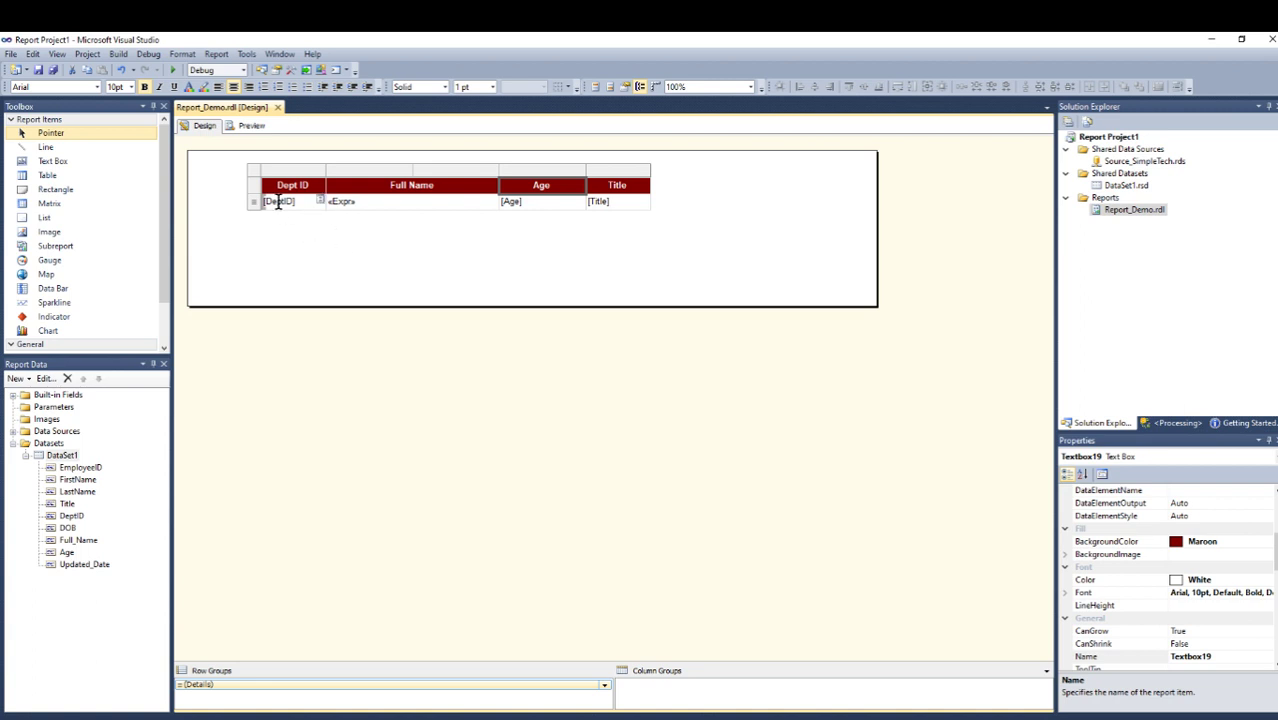
Step: Add a DataSet1 filter [DeptID] >= 6 and preview the single remaining employee row
right_click(59, 457)
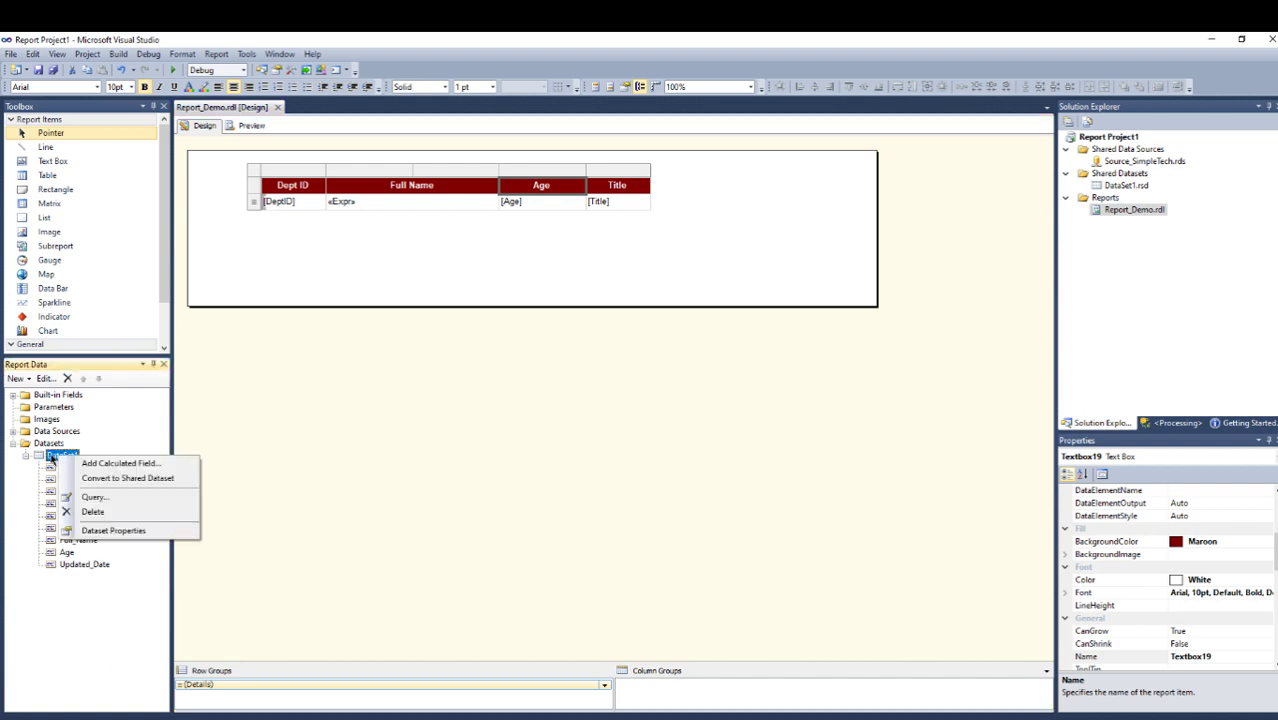
left_click(107, 531)
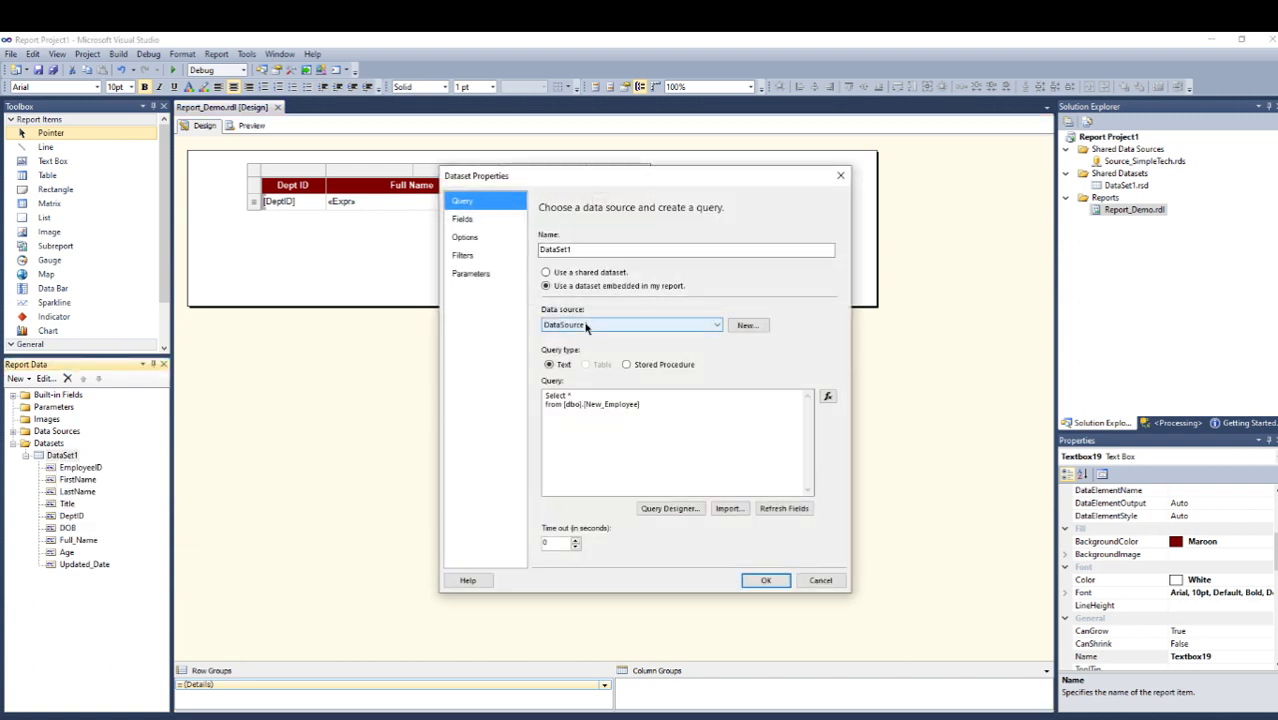
left_click(464, 257)
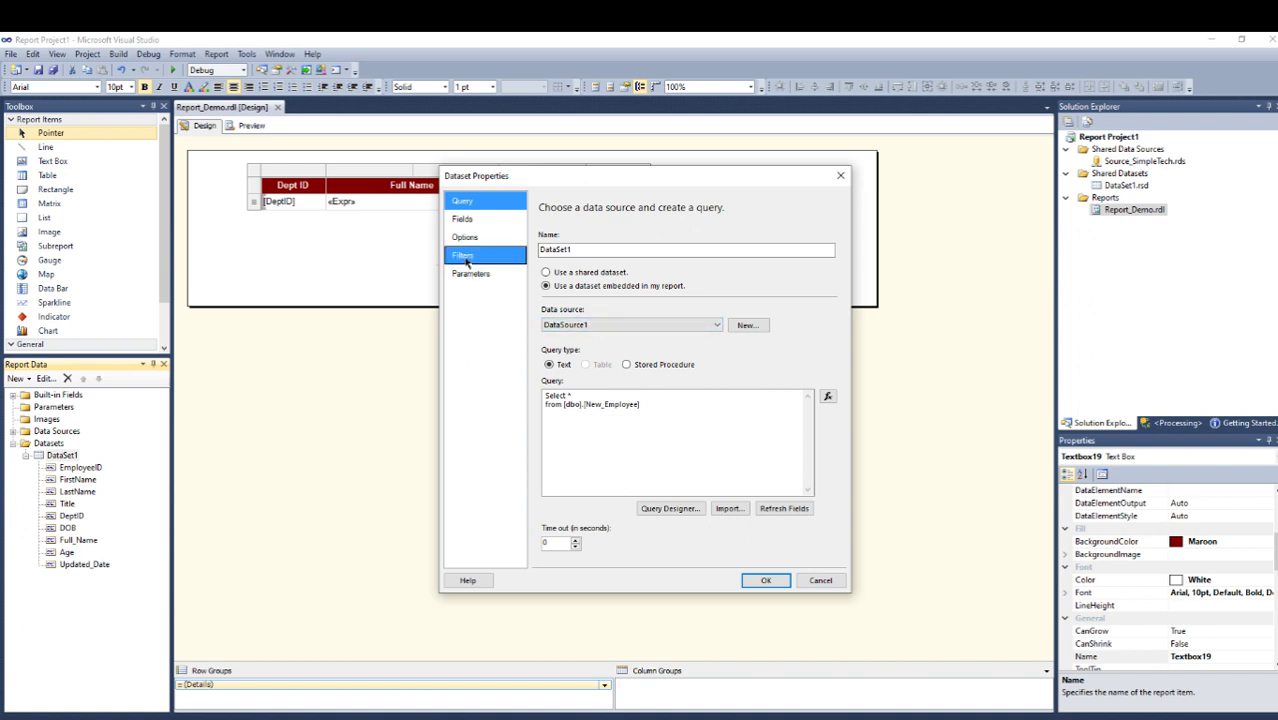
left_click(553, 253)
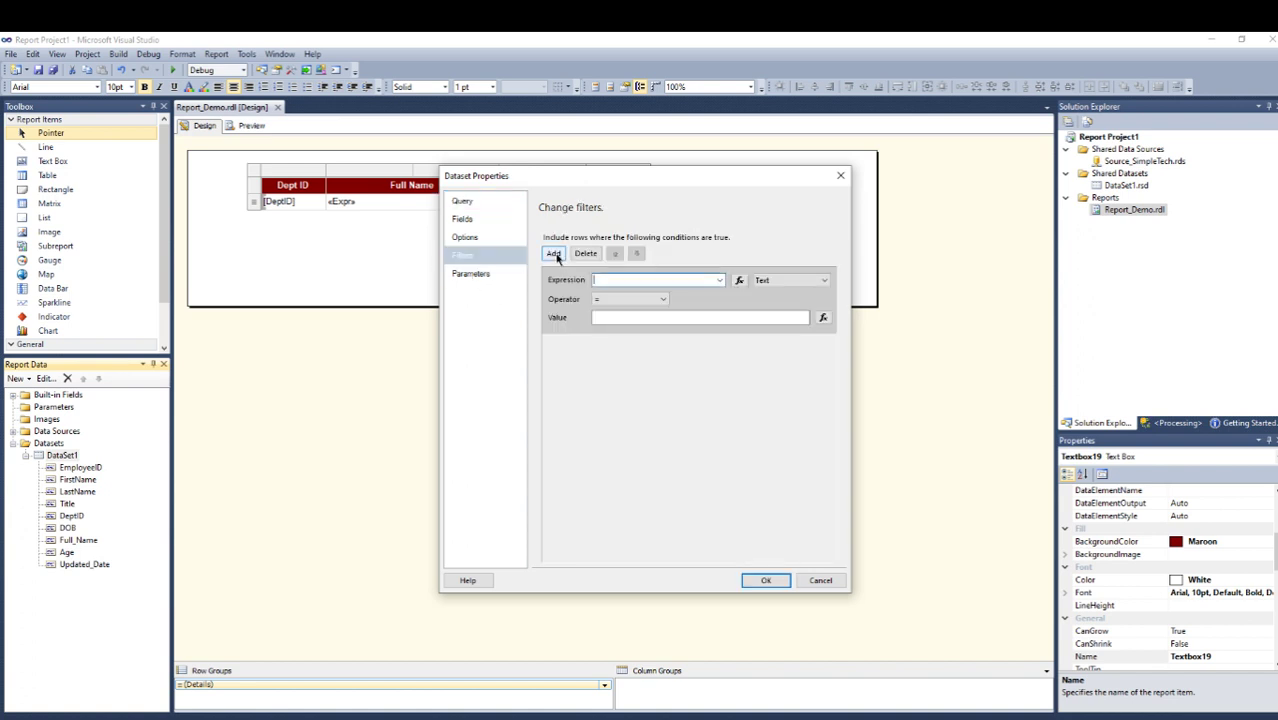
left_click(720, 281)
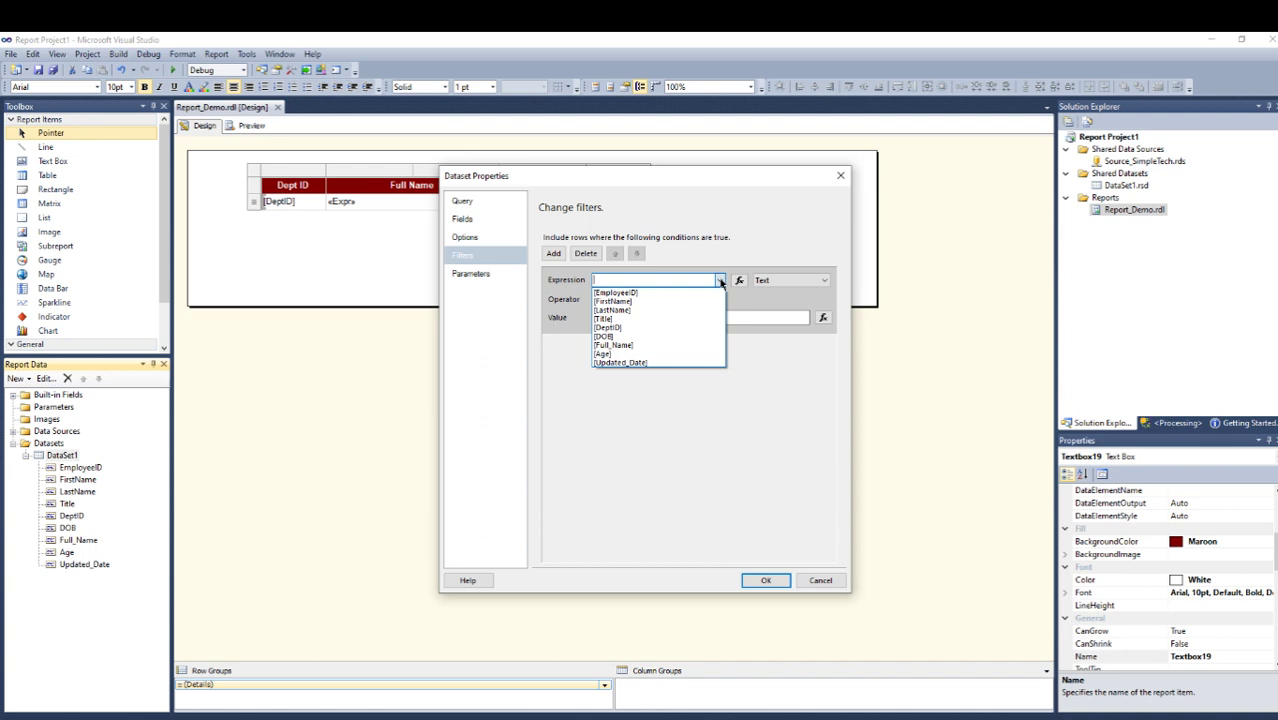
left_click(620, 328)
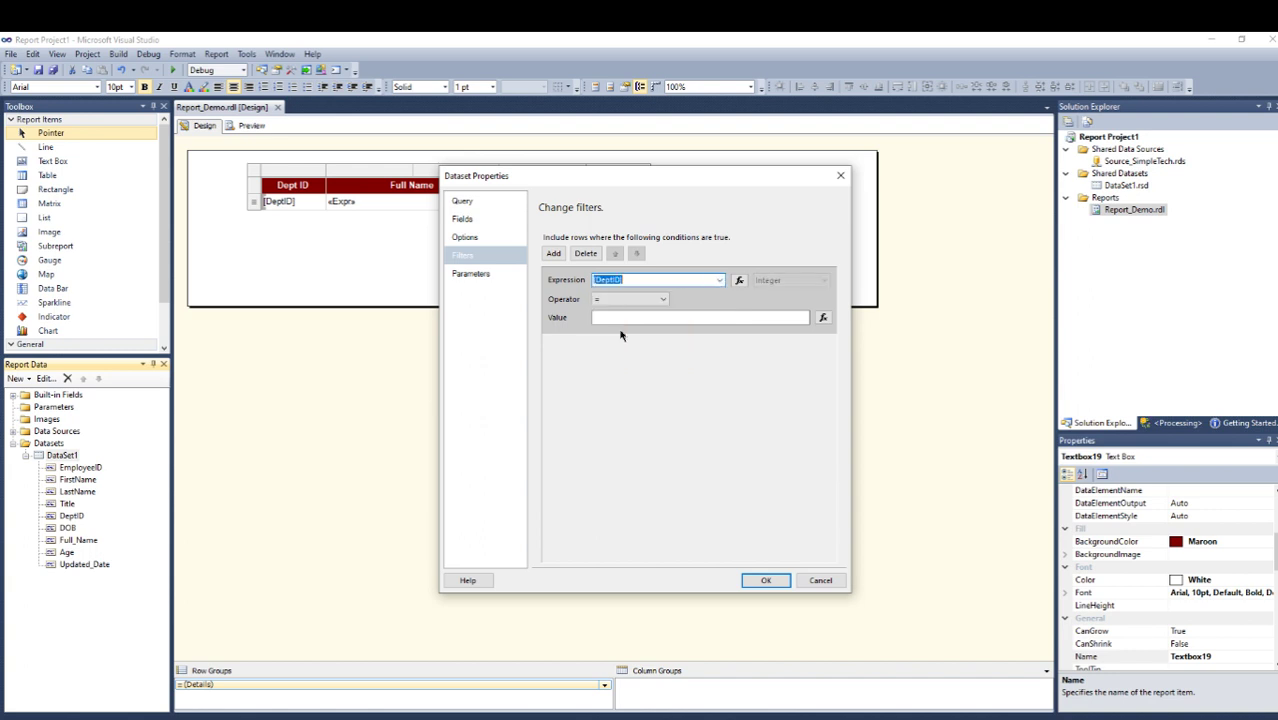
left_click(661, 301)
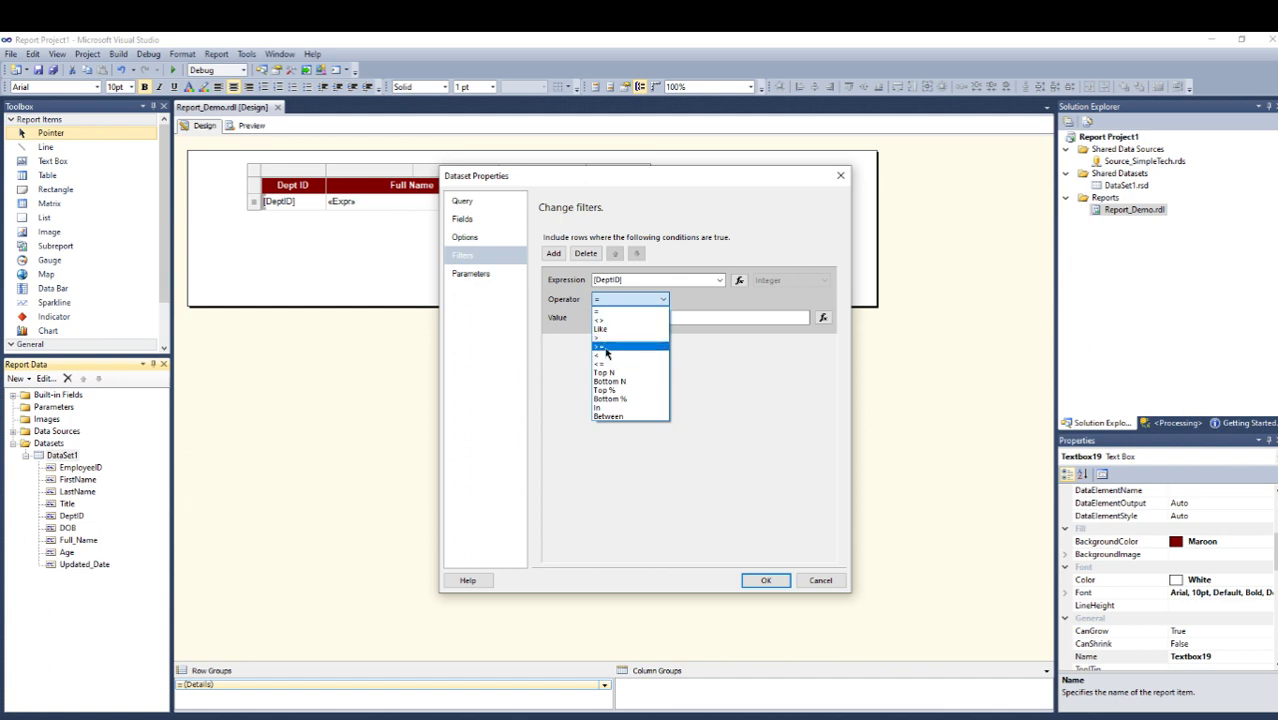
left_click(605, 346)
left_click(660, 317)
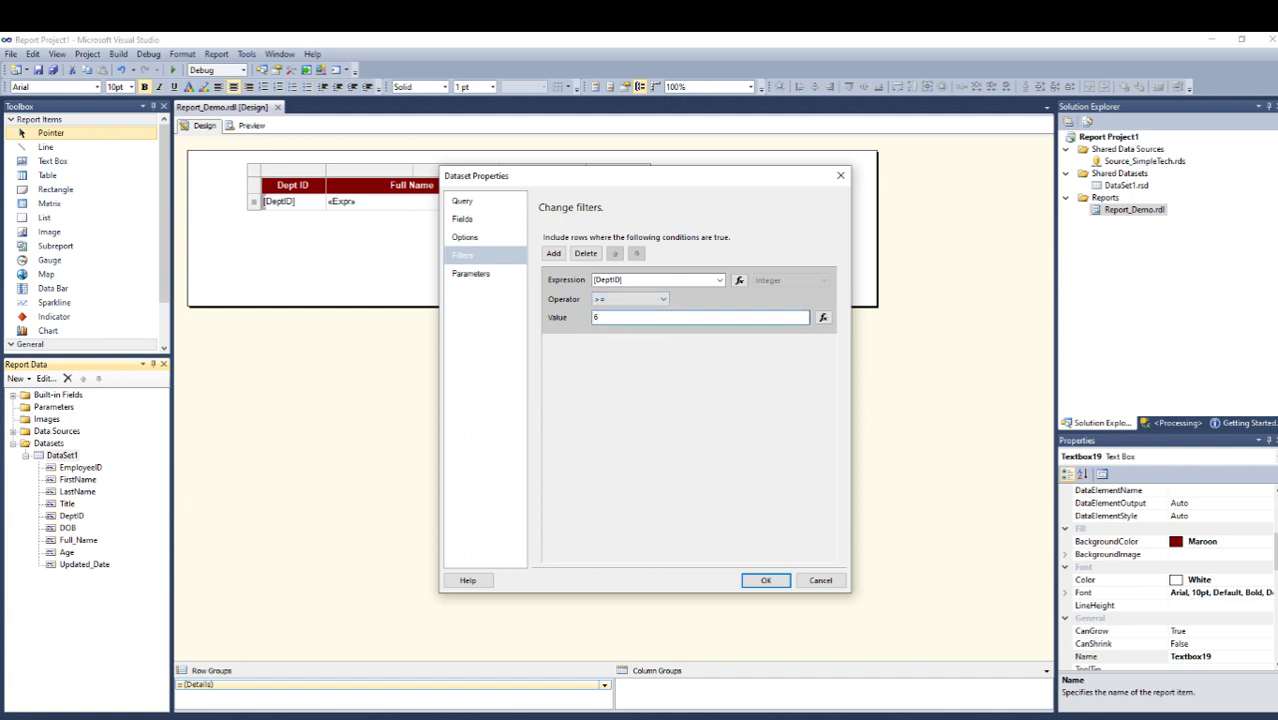
left_click(766, 580)
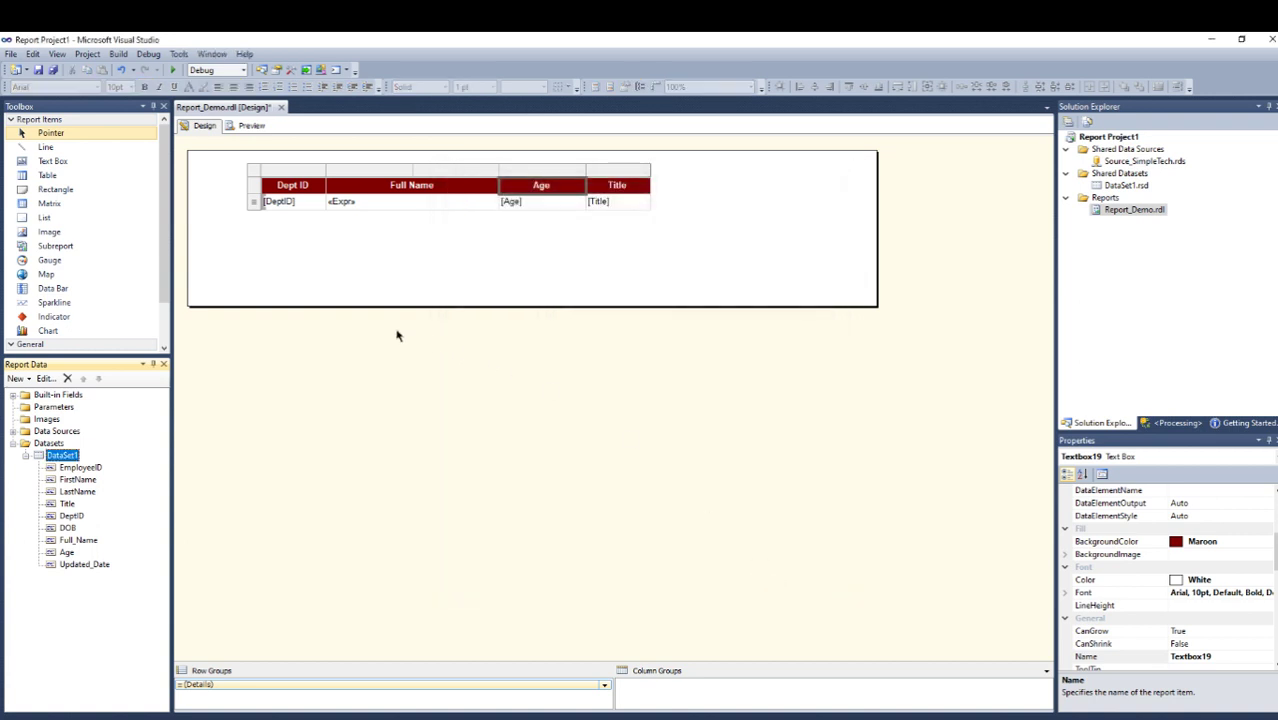
left_click(251, 126)
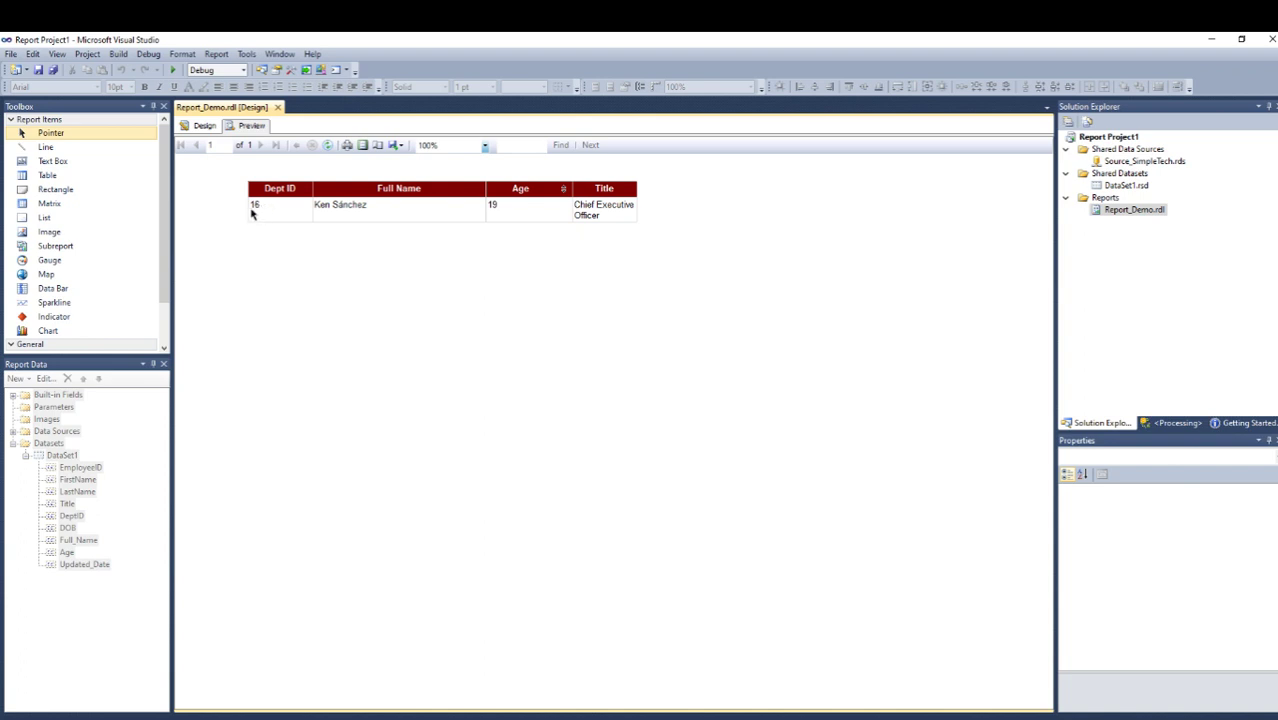
Step: Change the DataSet1 DeptID filter value from 6 to 4 and preview the three-employee result
left_click(201, 126)
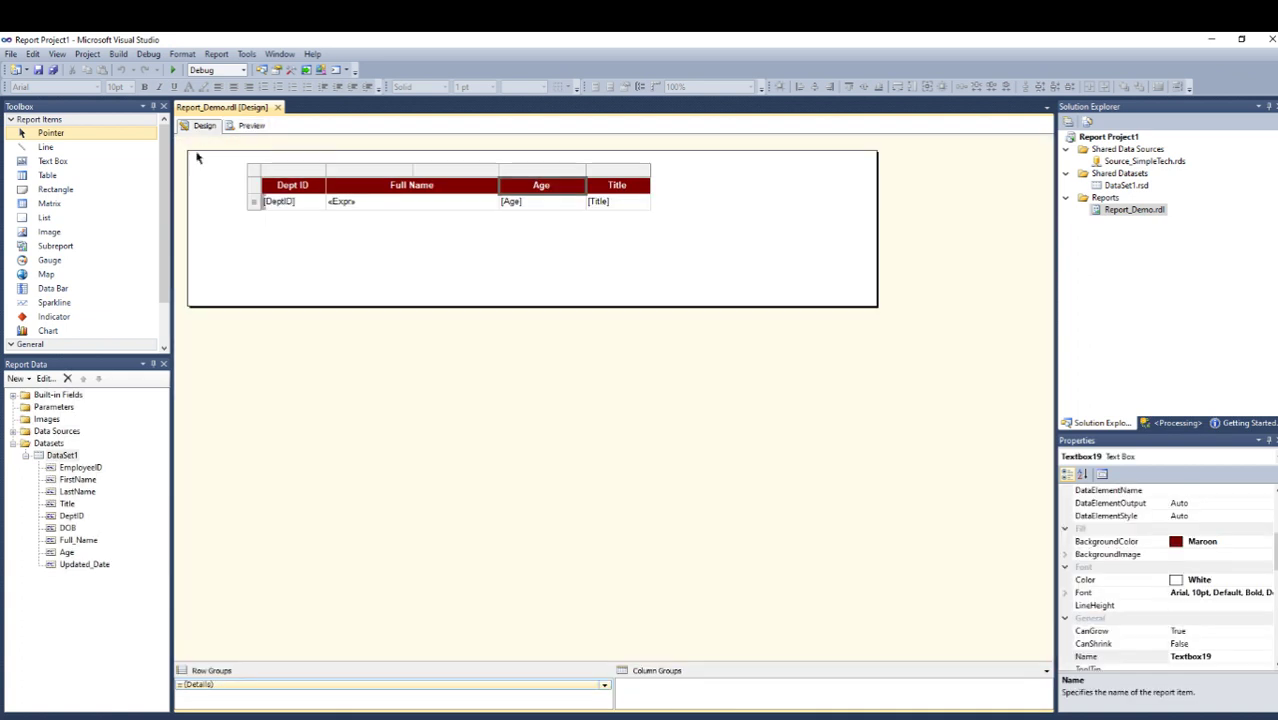
right_click(62, 455)
left_click(128, 529)
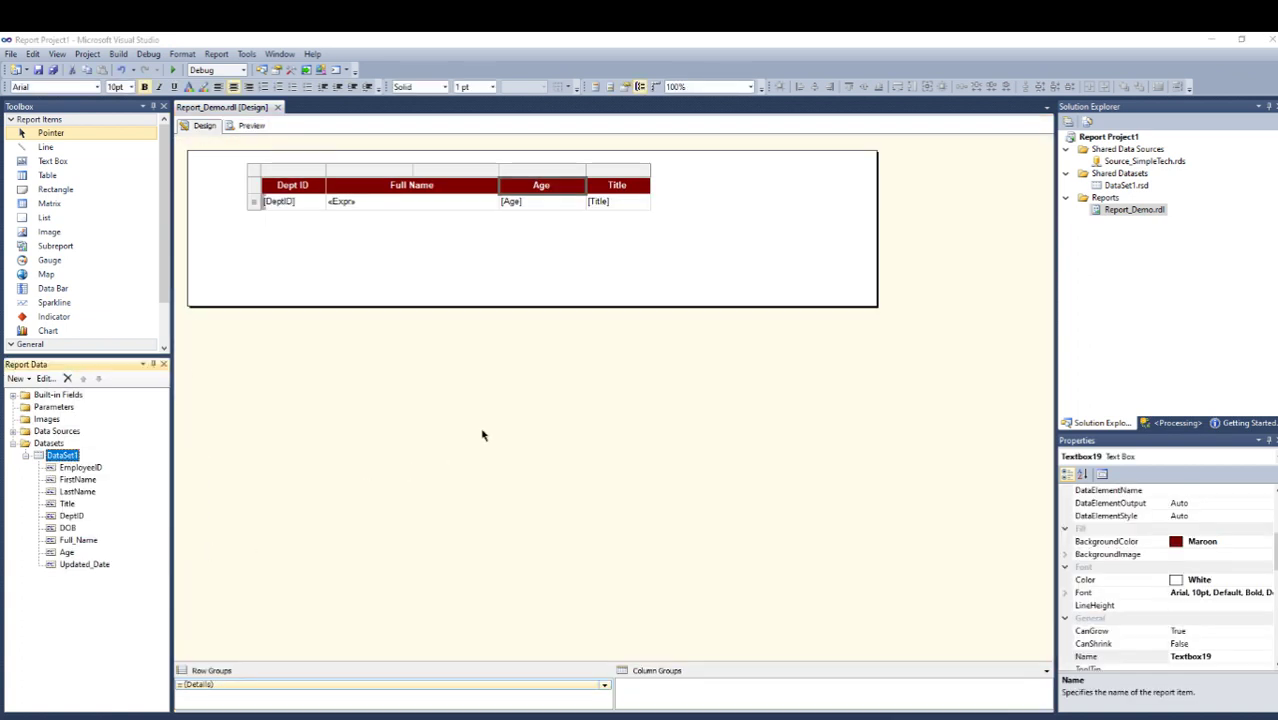
left_click(472, 257)
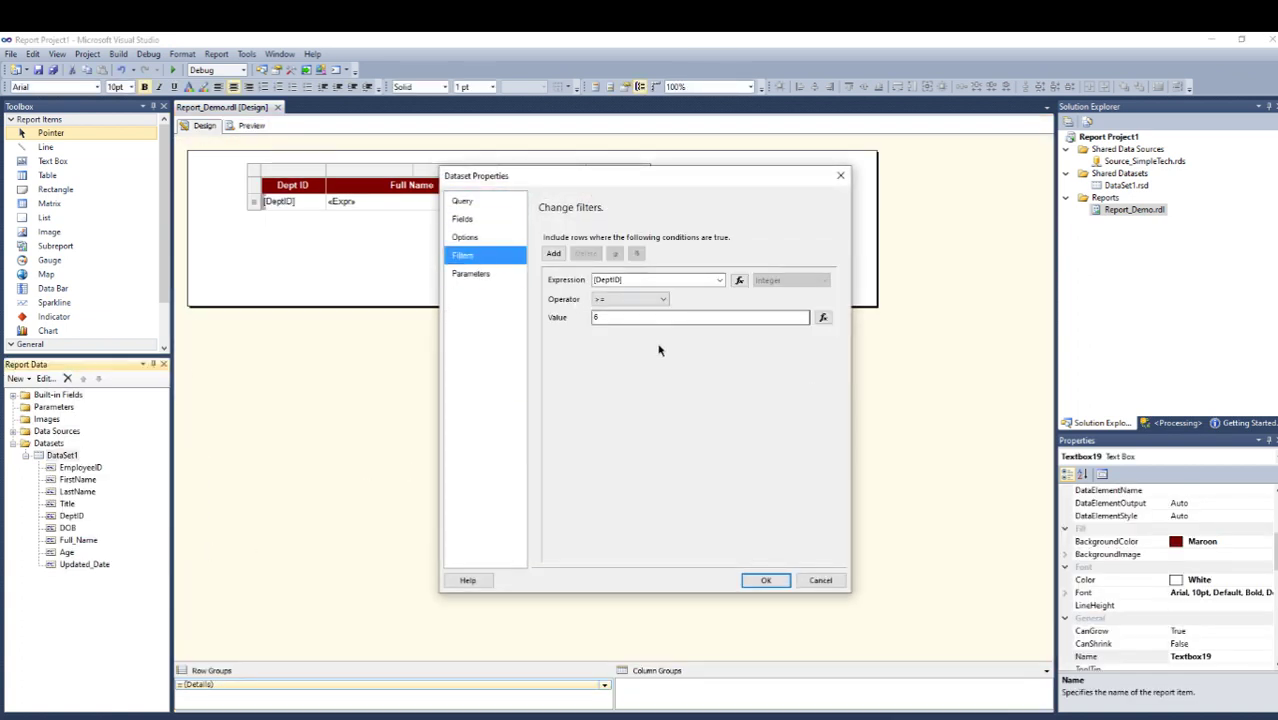
left_click(610, 316)
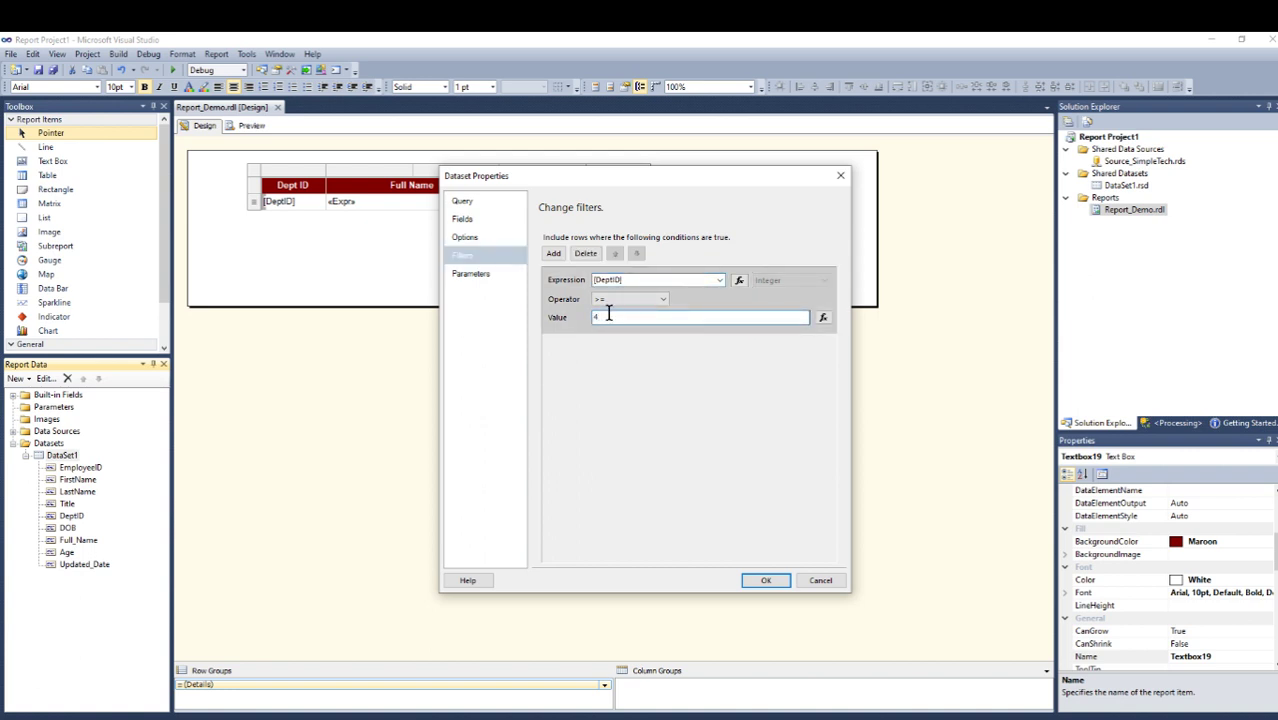
left_click(765, 580)
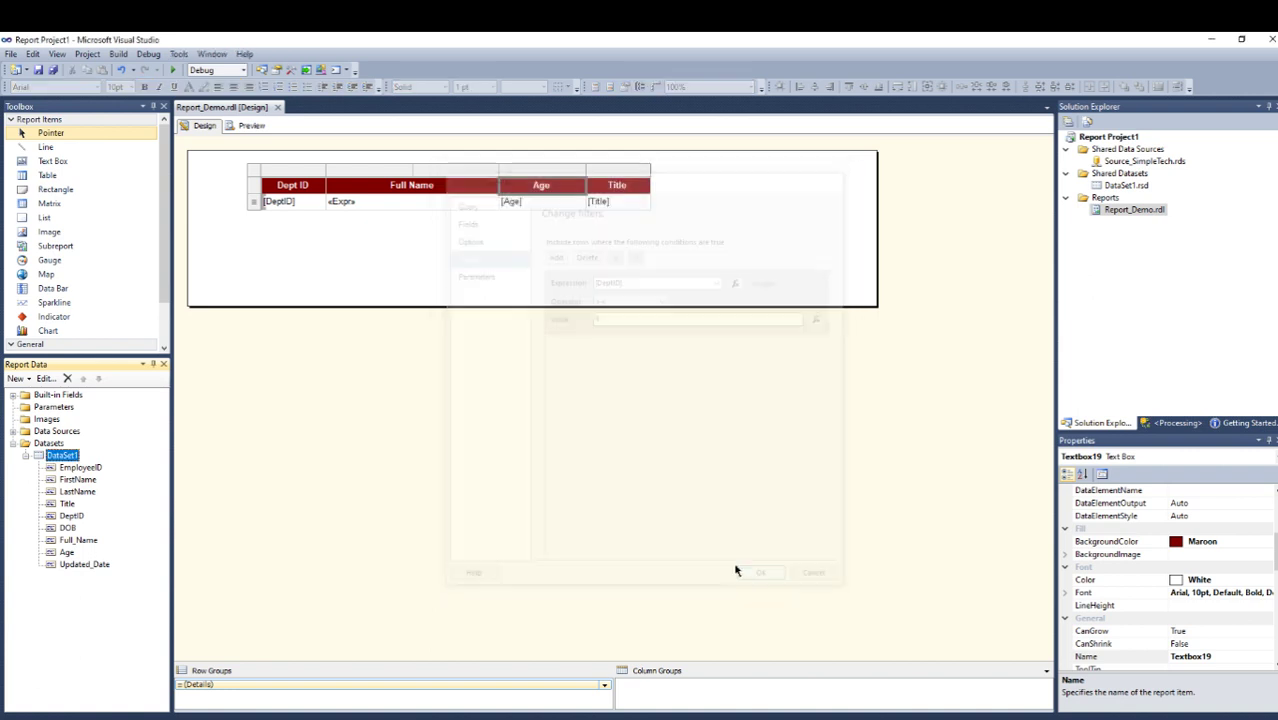
left_click(251, 126)
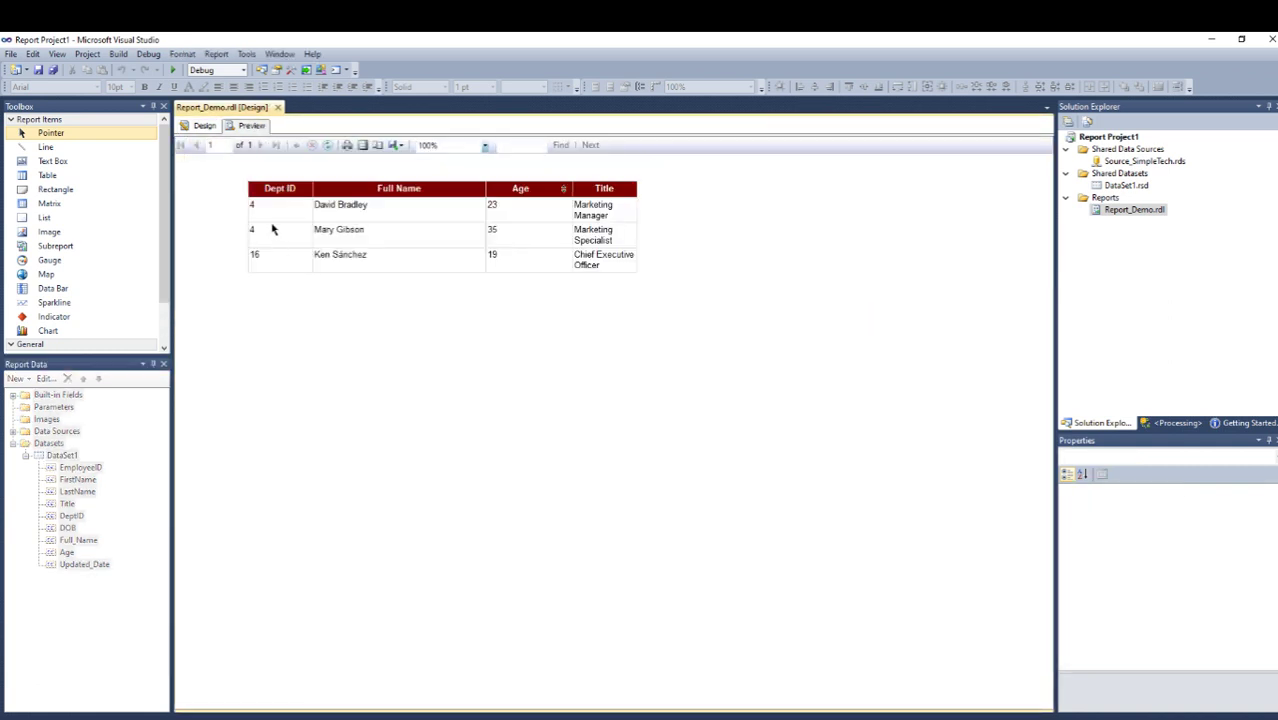
left_click(204, 127)
right_click(64, 456)
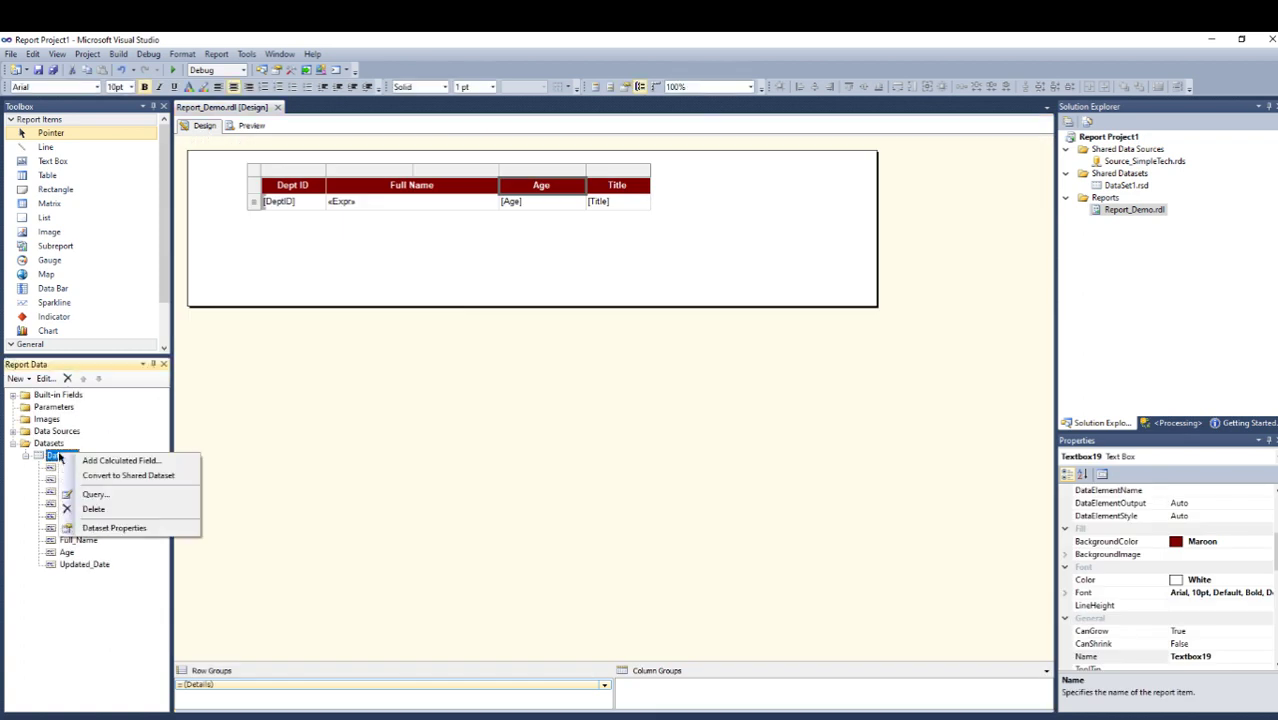
left_click(114, 528)
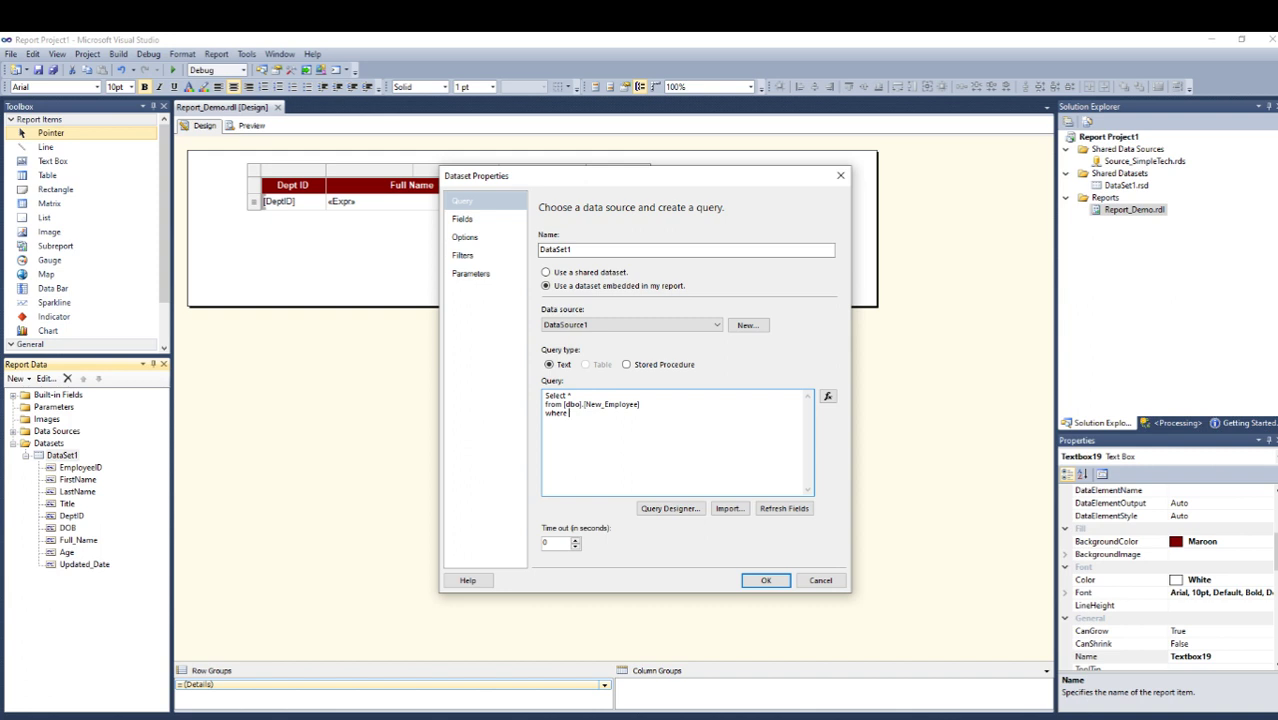
left_click(820, 580)
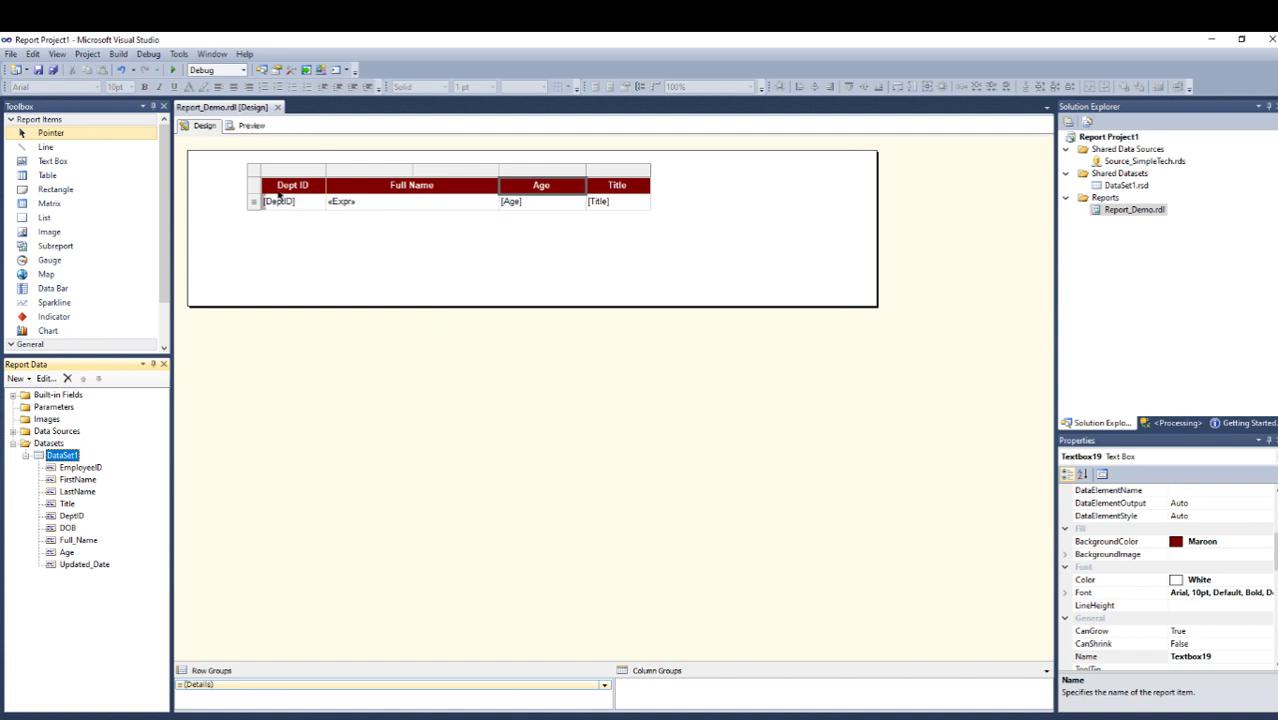
left_click(278, 170)
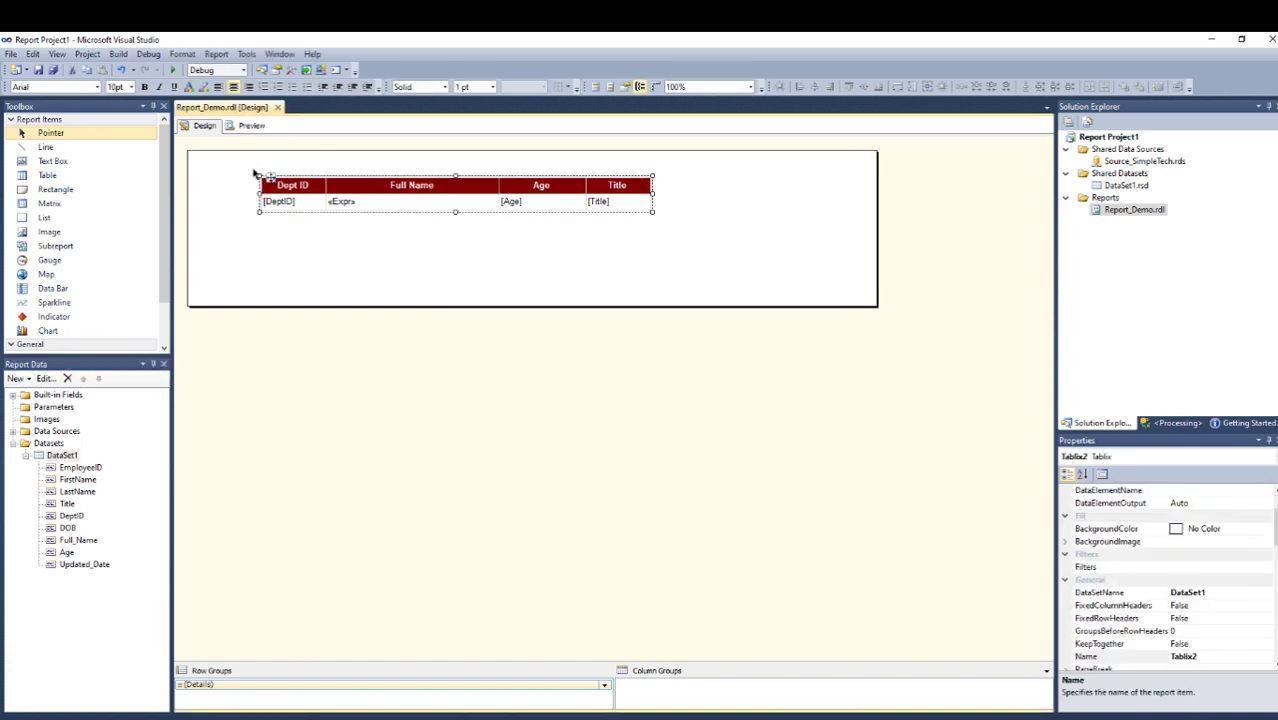
left_click(272, 182)
right_click(252, 173)
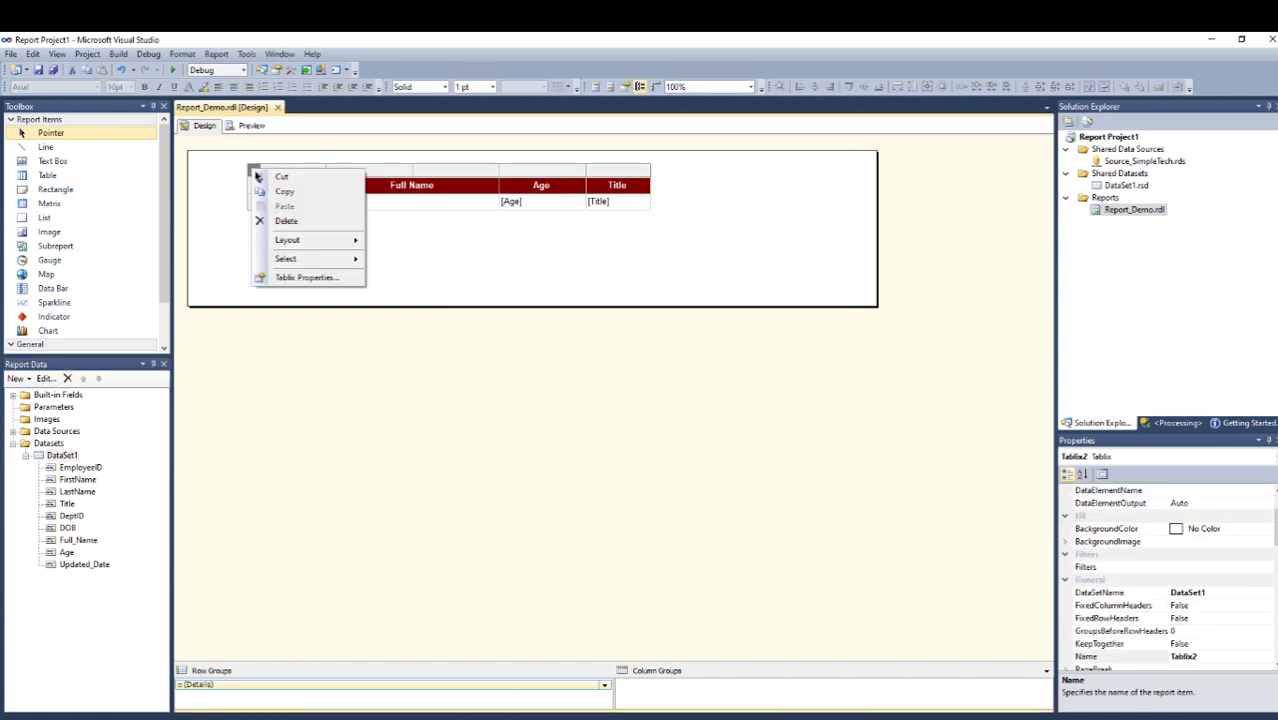
left_click(326, 278)
left_click(477, 252)
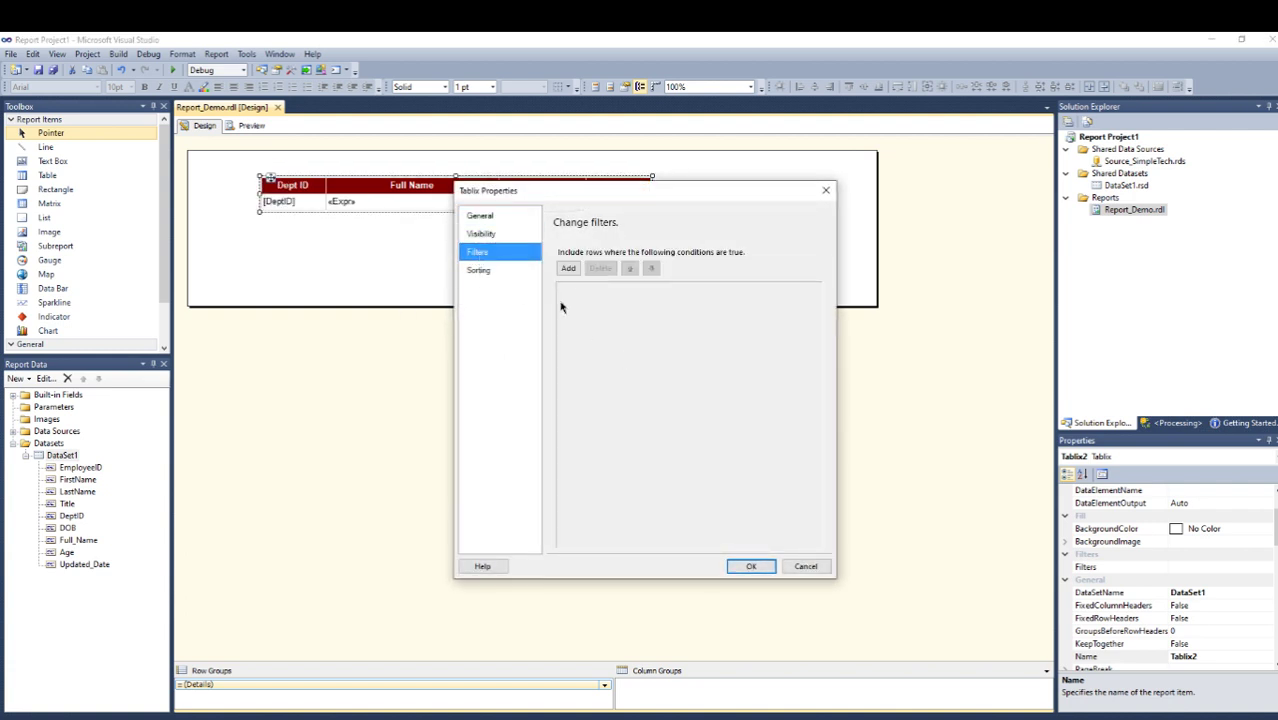
left_click(568, 268)
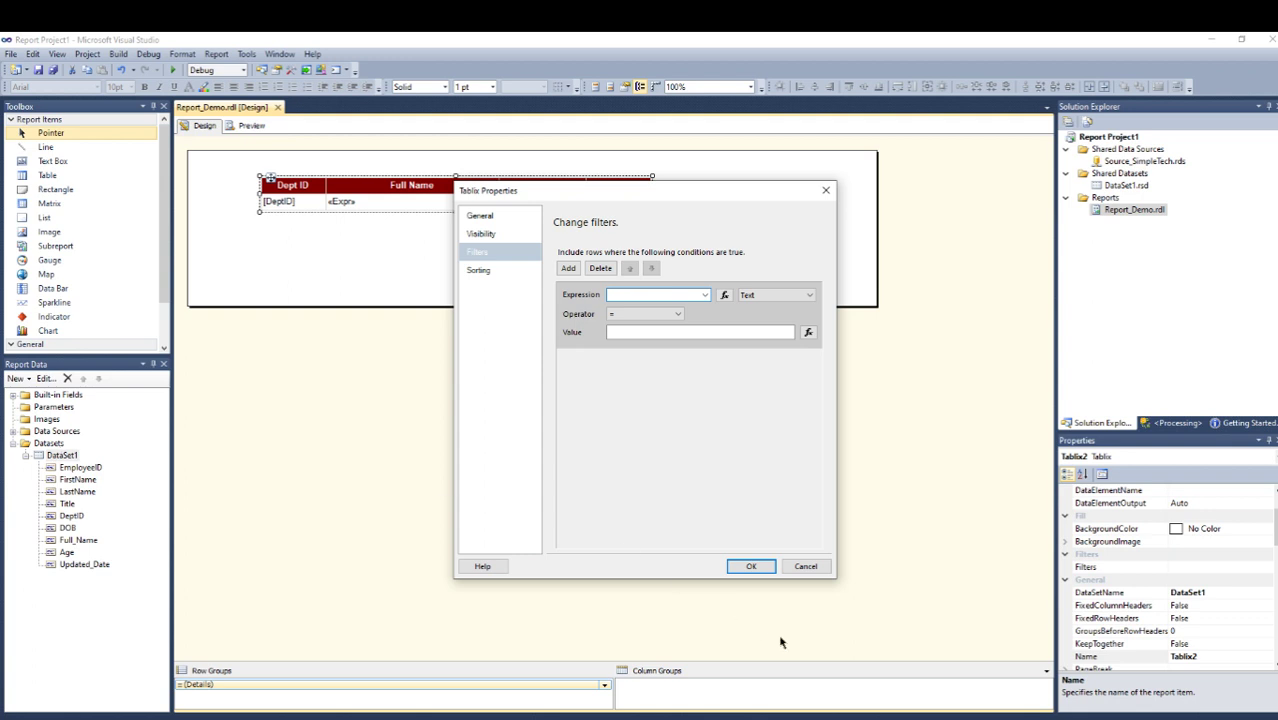
left_click(806, 566)
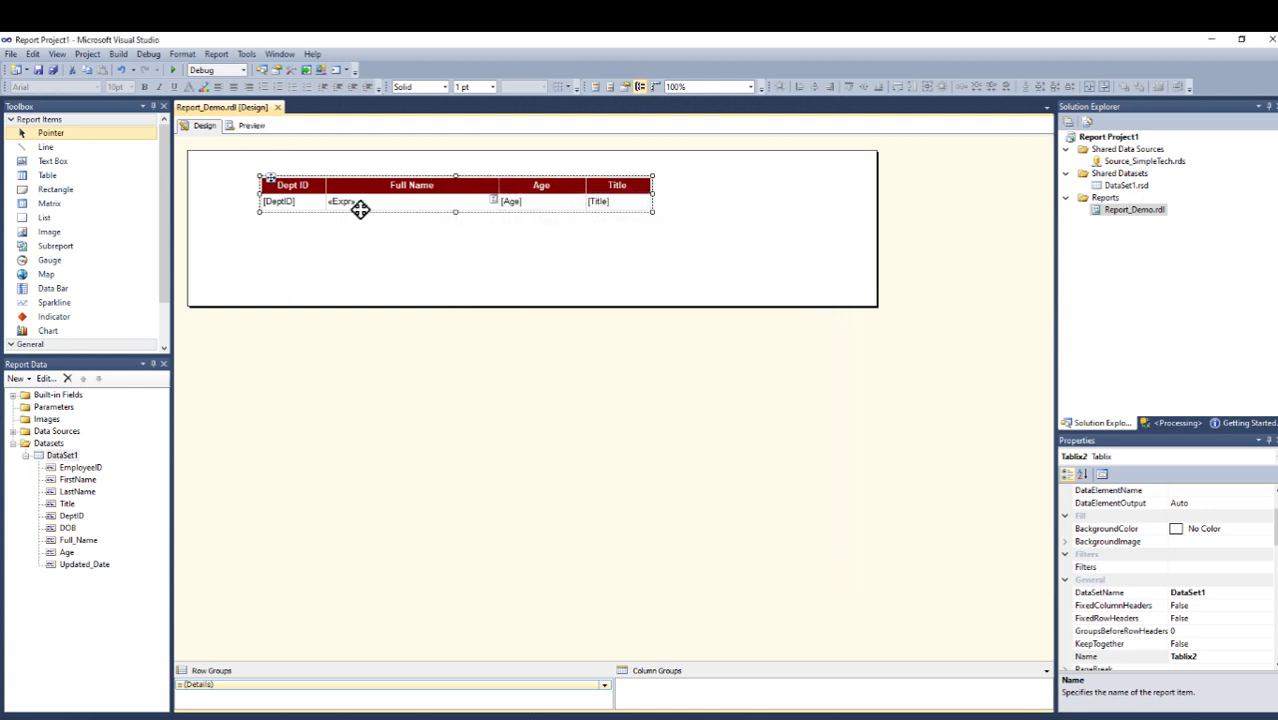